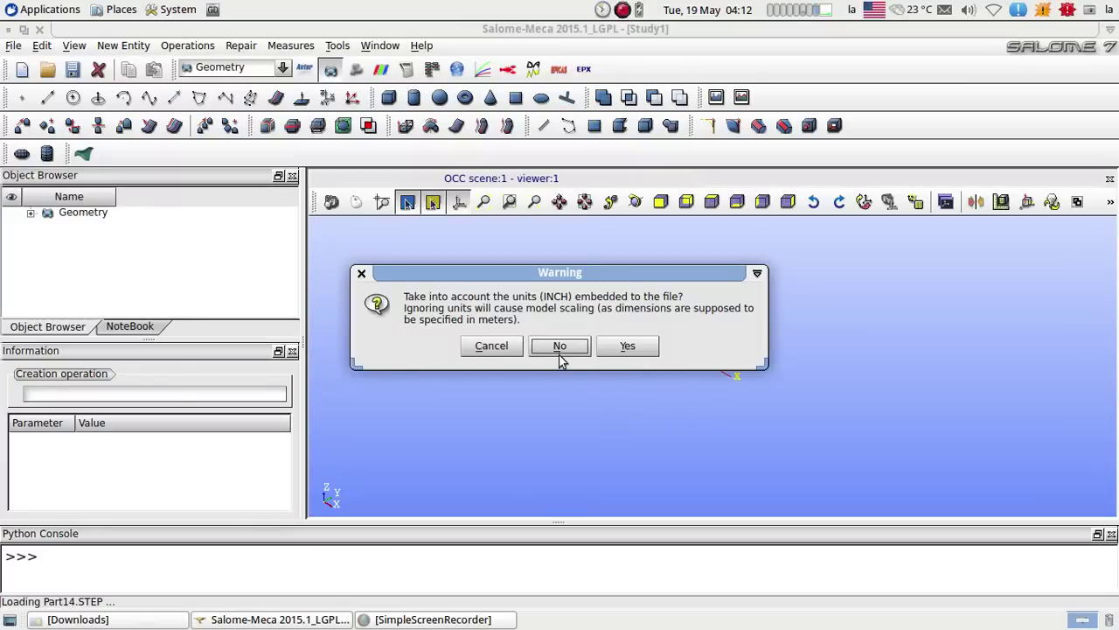
- Import Part14.STEP, ignoring the inch units embedded in the file, and fit the model in the view
click(560, 355)
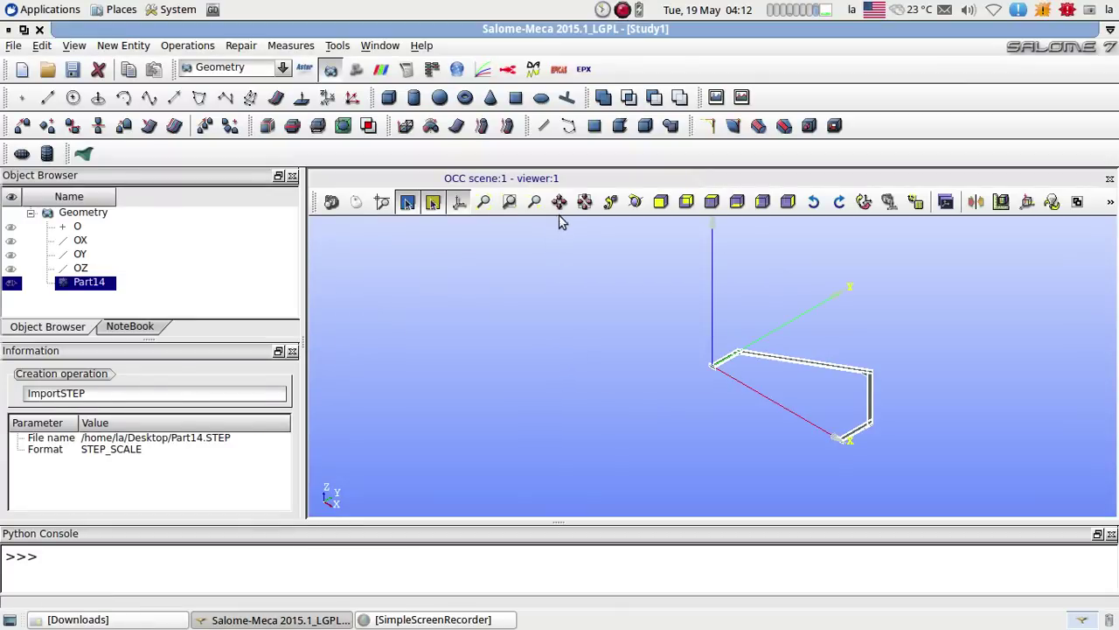
click(585, 201)
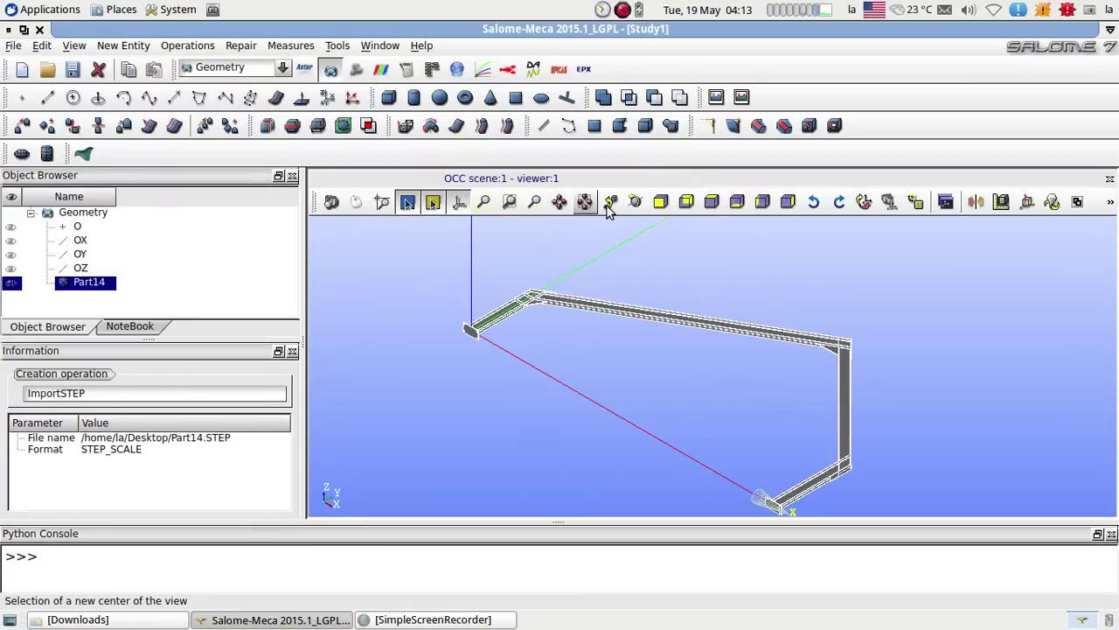
- Examine the imported frame from several angles, focusing on the column at the origin, its beam joint and its base plate
click(635, 202)
drag(603, 297, 737, 399)
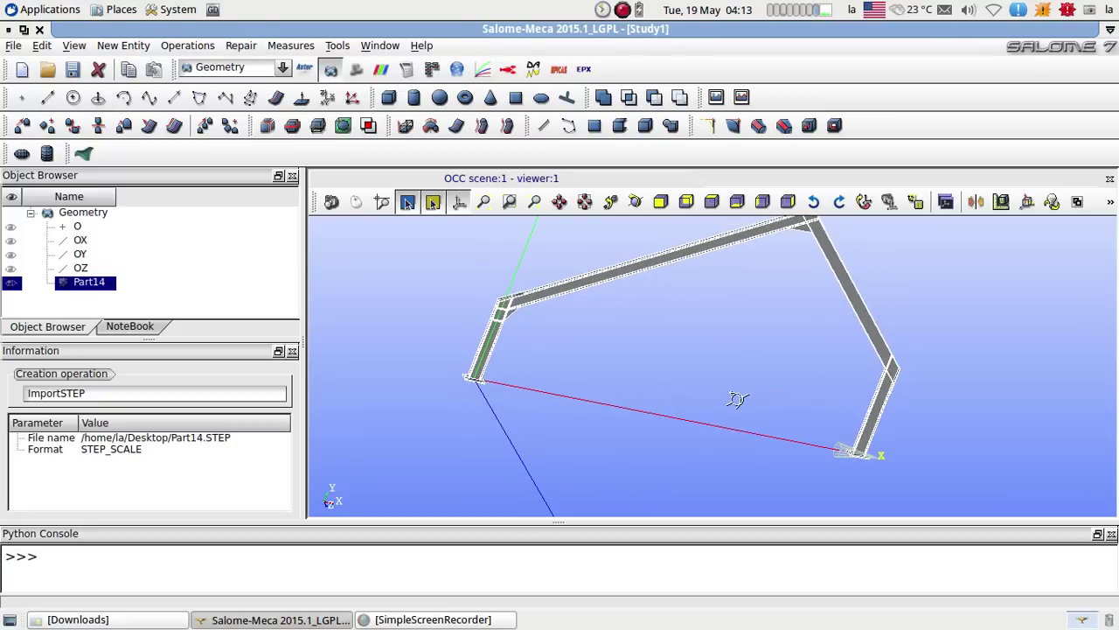
scroll(440, 270, up, 2)
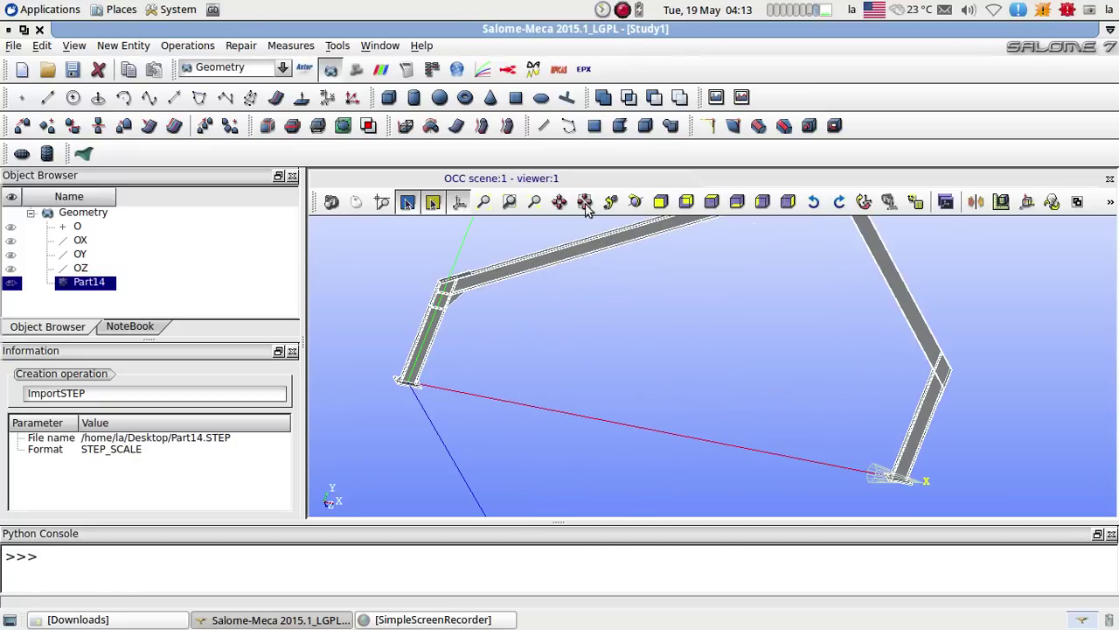
click(558, 202)
drag(554, 219, 644, 320)
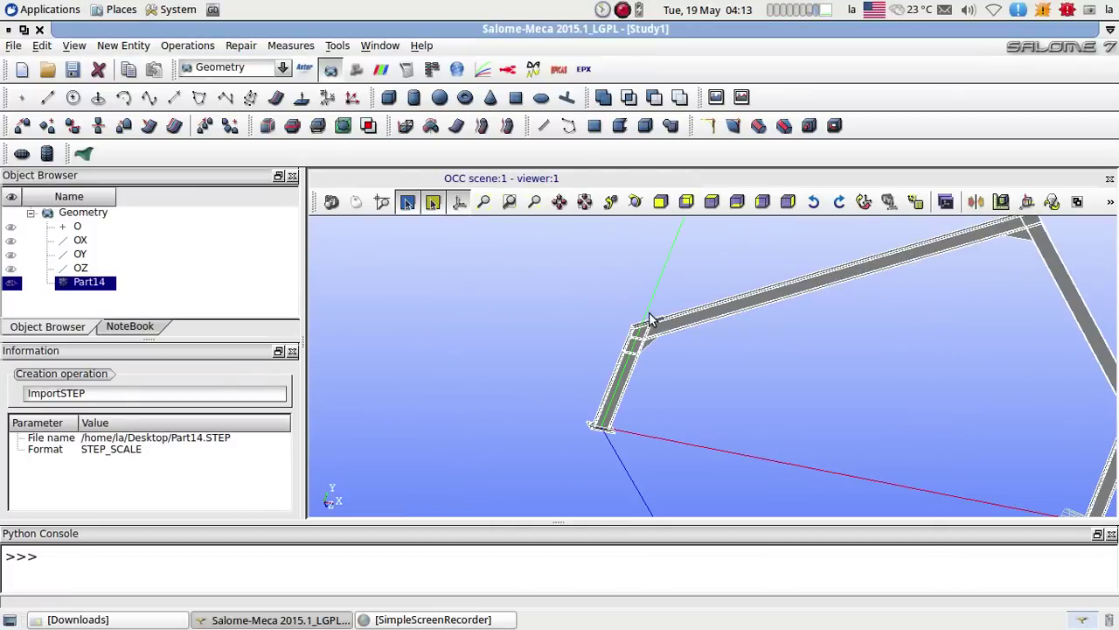
scroll(654, 323, up, 1)
scroll(649, 322, up, 2)
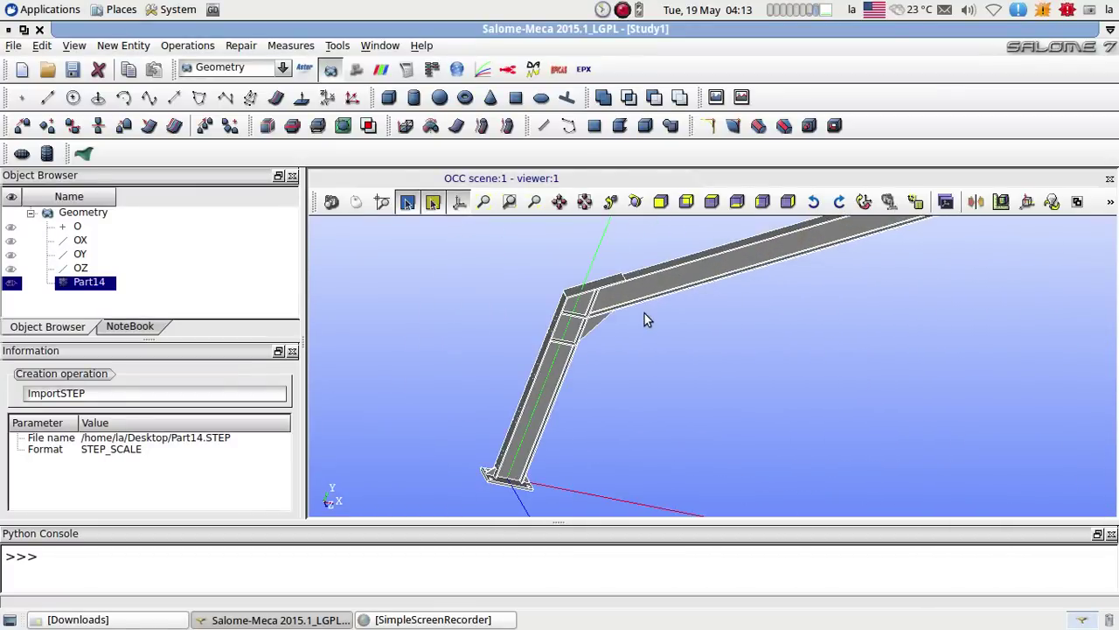
click(636, 202)
drag(656, 286, 486, 291)
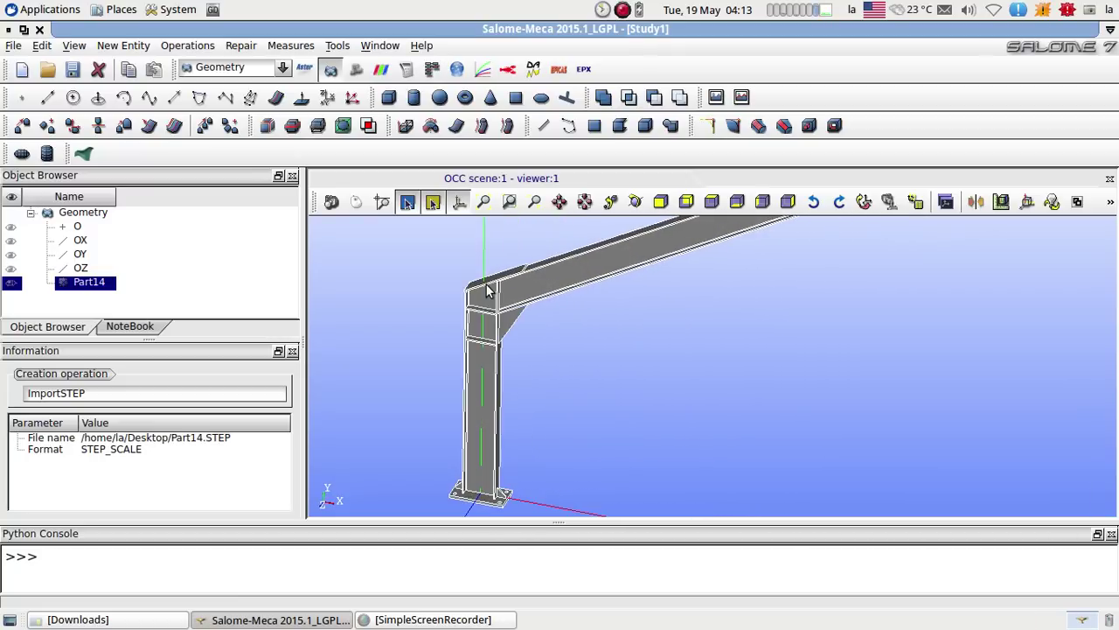
click(560, 203)
mouse_move(600, 338)
mouse_down()
mouse_move(703, 320)
mouse_move(603, 336)
mouse_move(337, 452)
mouse_move(305, 499)
mouse_move(575, 361)
mouse_move(594, 318)
mouse_move(599, 350)
mouse_up()
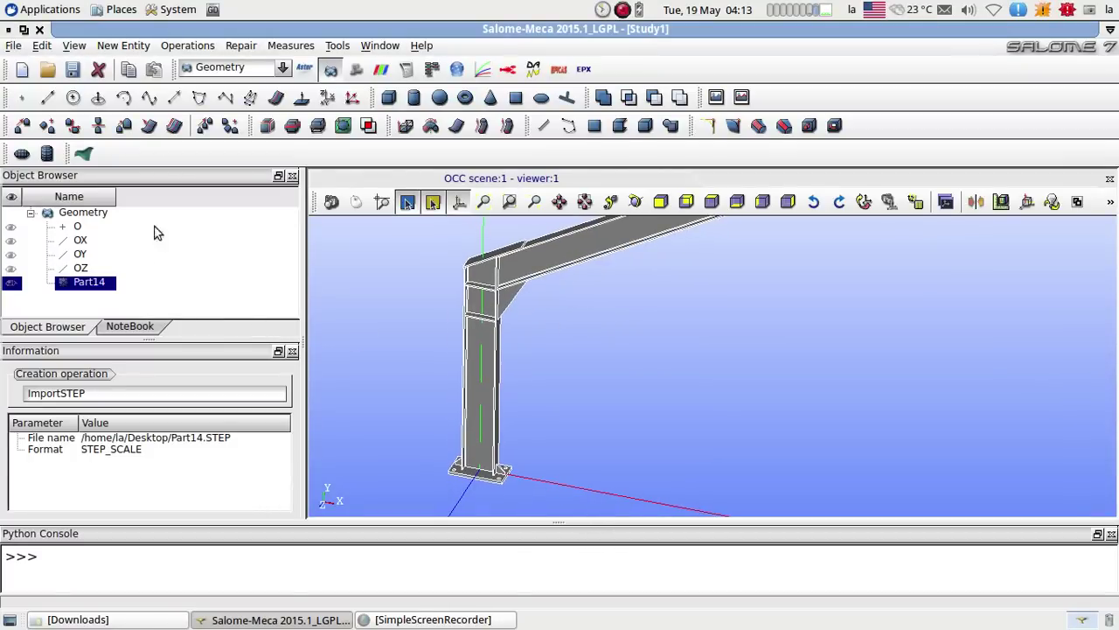
- Create a partition of Part14 with the resulting type Solid
click(189, 46)
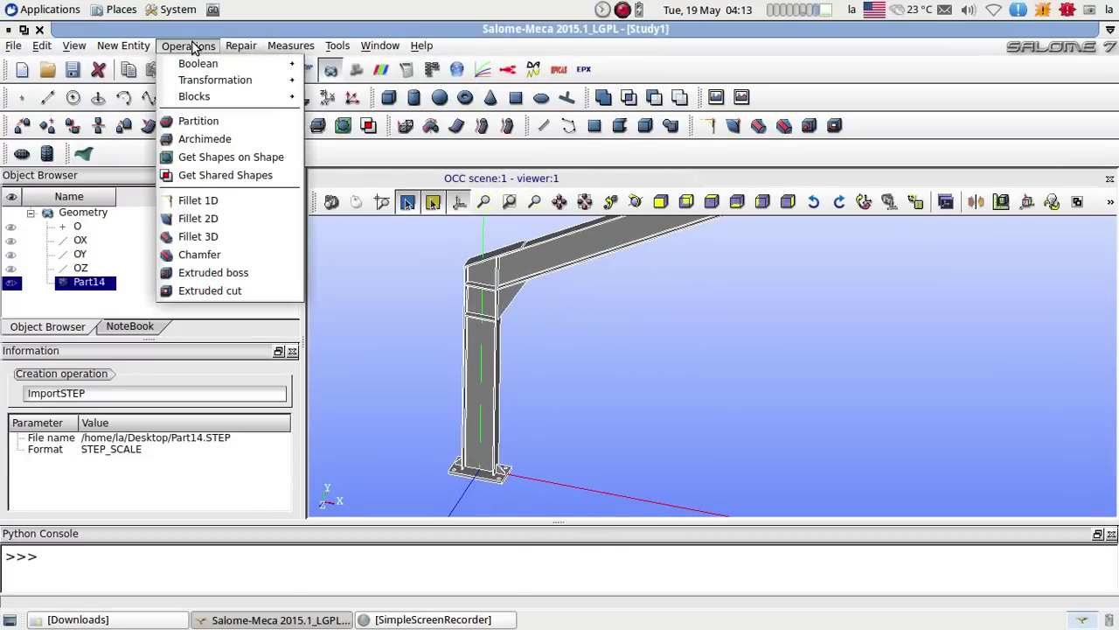
click(201, 120)
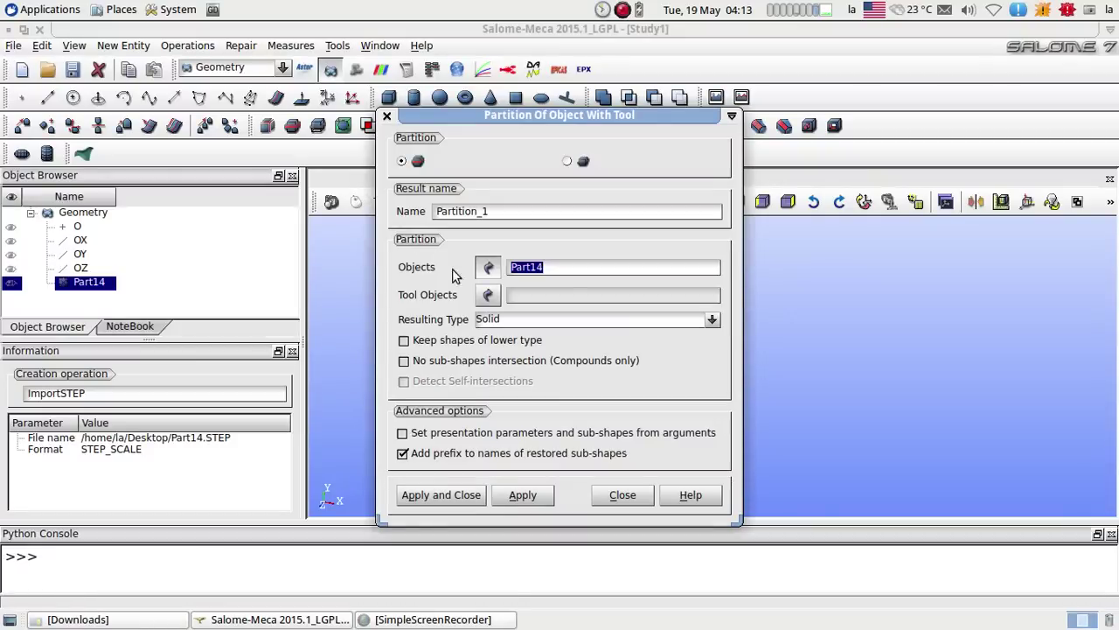
click(465, 496)
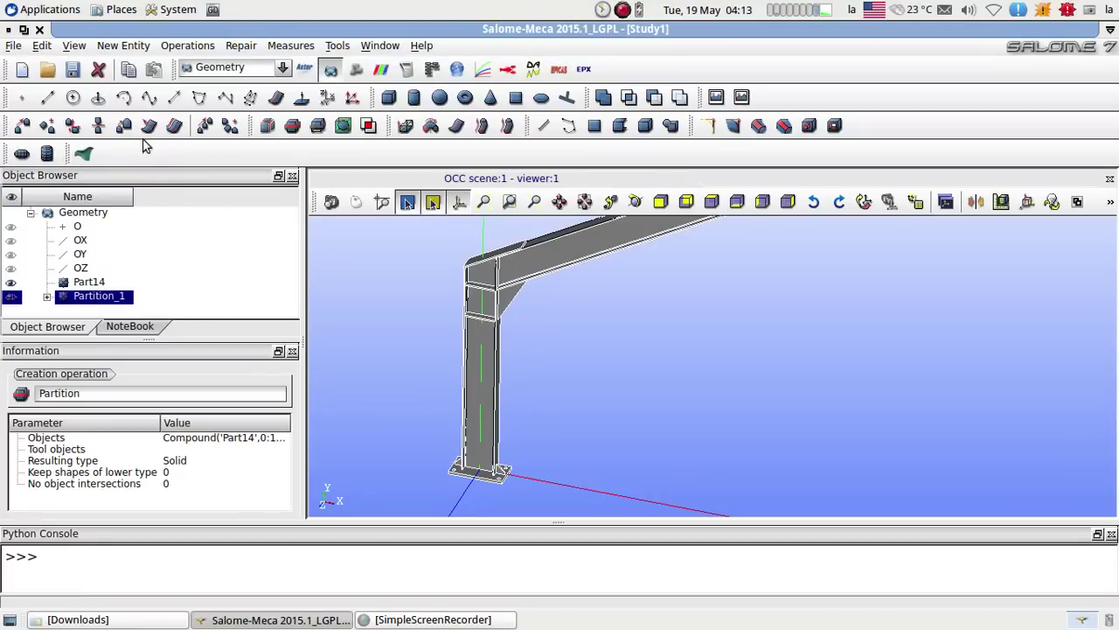
- Explode the partition into sub-shapes of type Solid
click(123, 46)
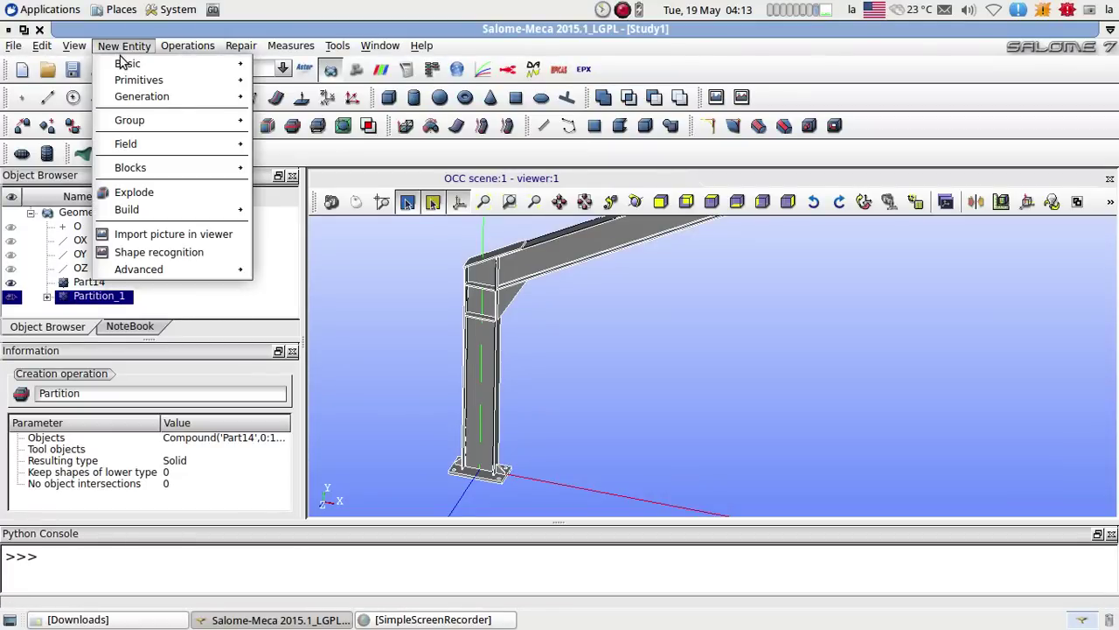
click(149, 193)
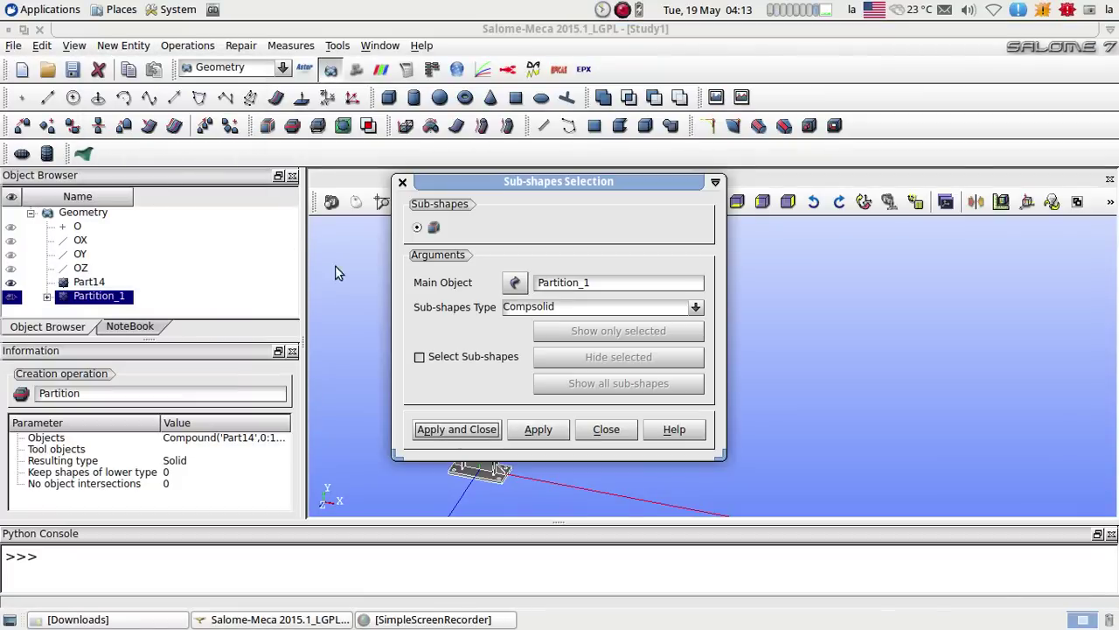
click(521, 311)
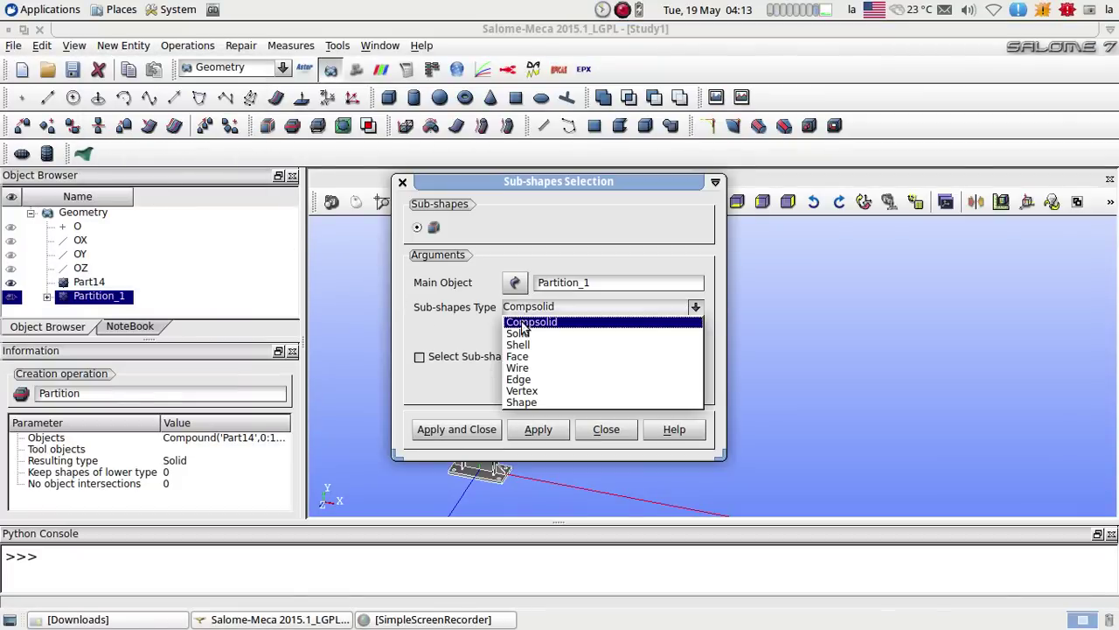
click(521, 334)
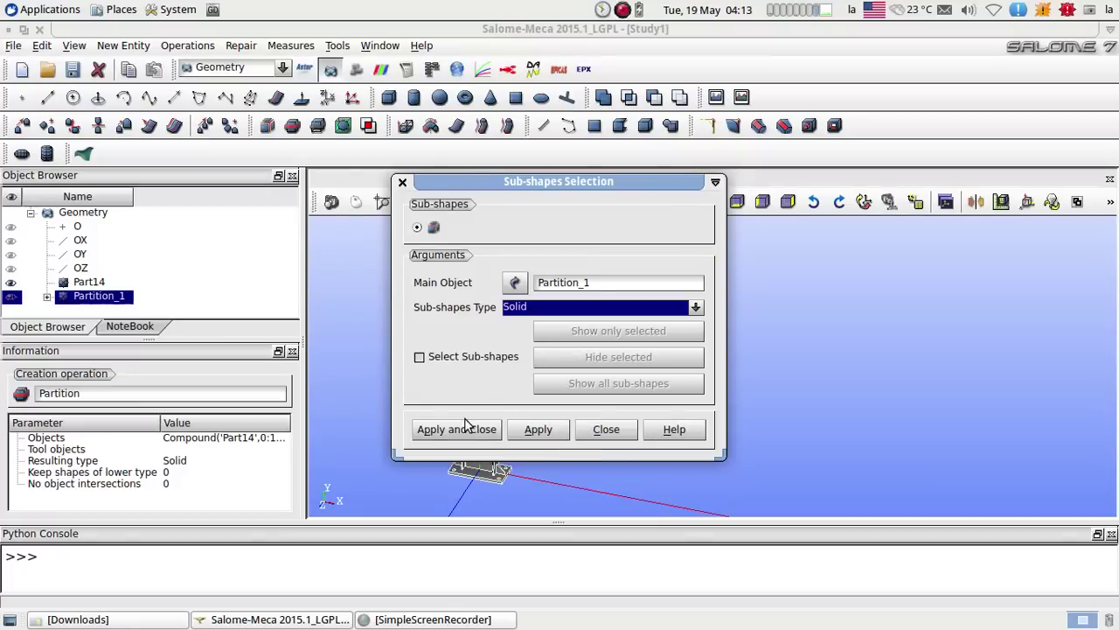
click(455, 429)
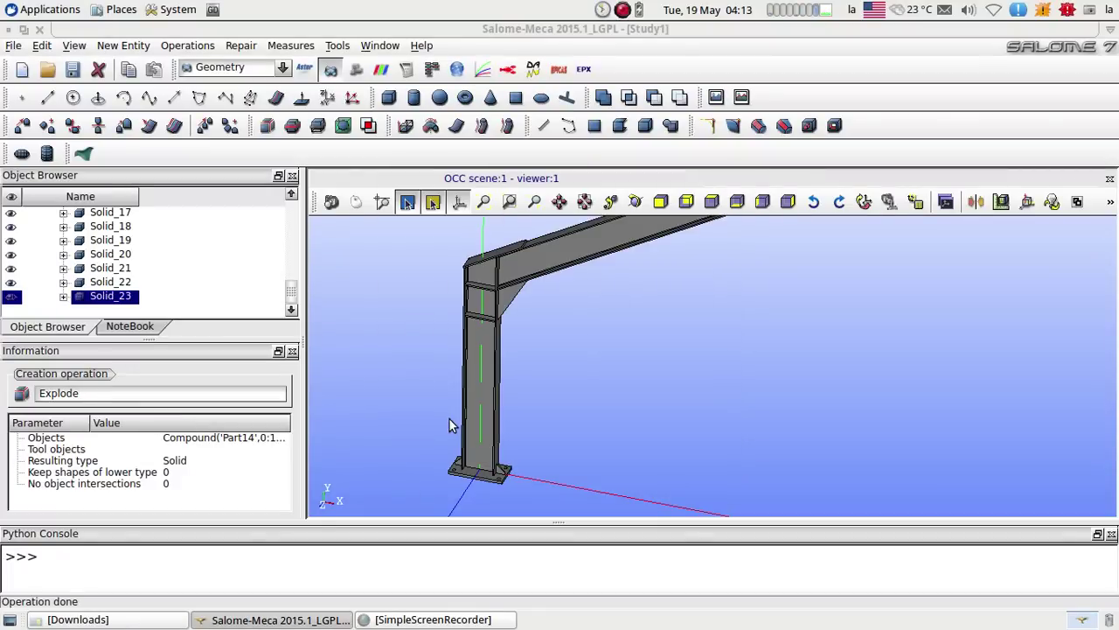
- Explode the partition into sub-shapes of type Face, accepting the large number of sub-shapes
scroll(156, 278, up, 3)
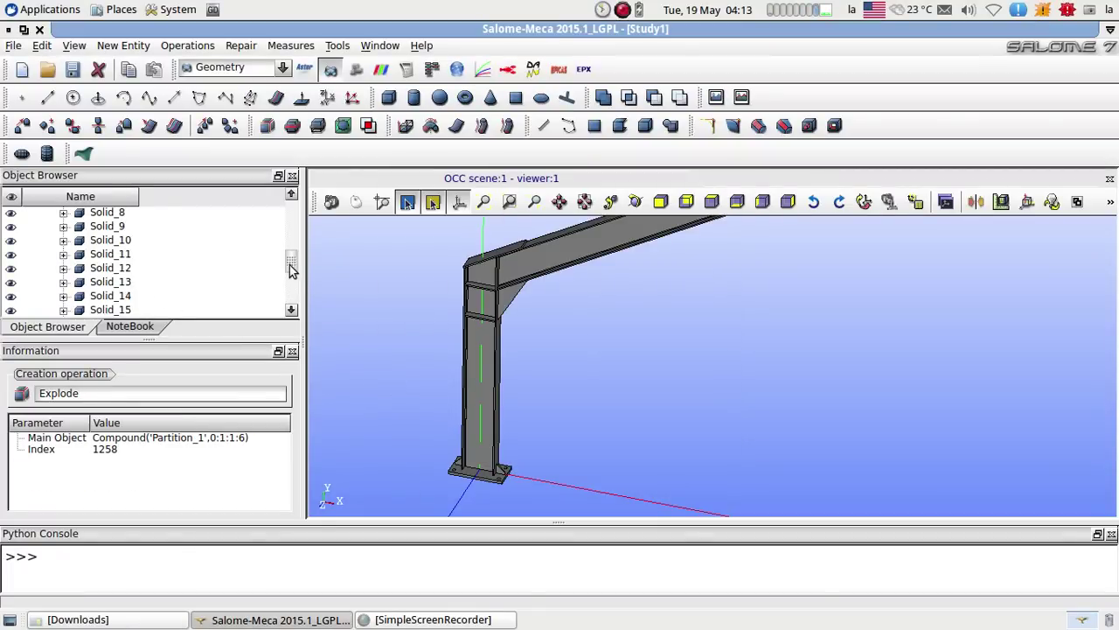
drag(294, 260, 292, 228)
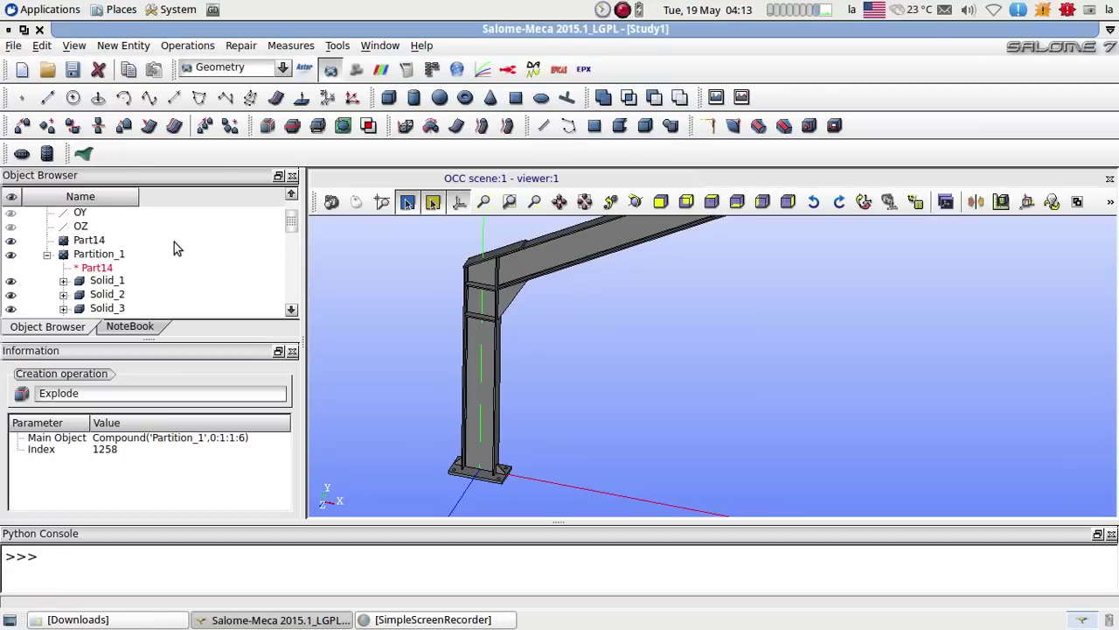
click(116, 256)
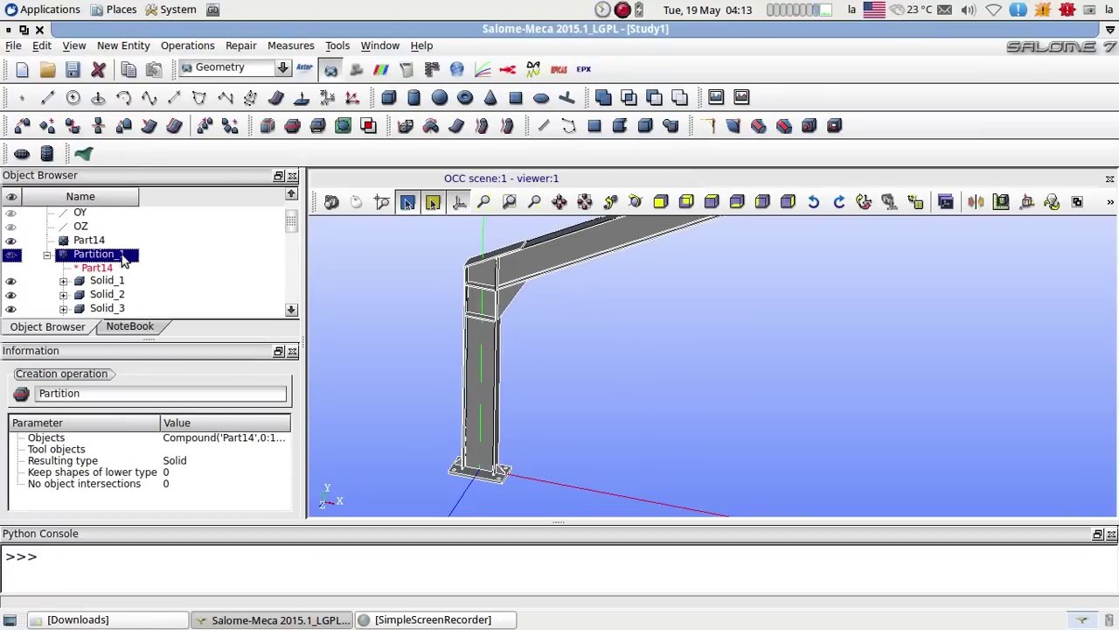
click(123, 47)
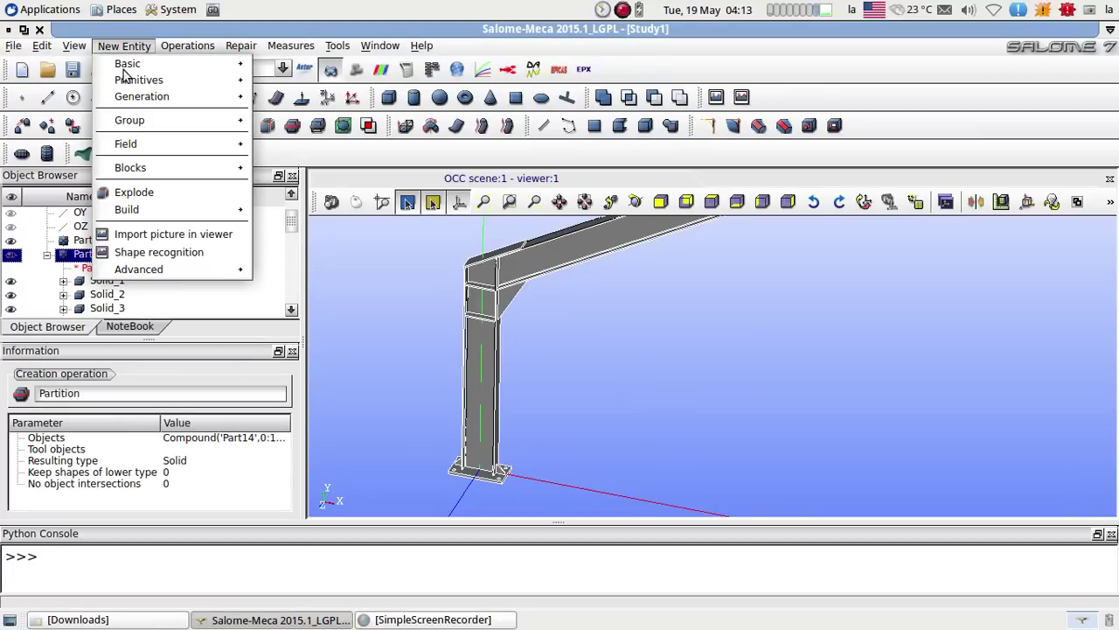
click(134, 193)
click(568, 311)
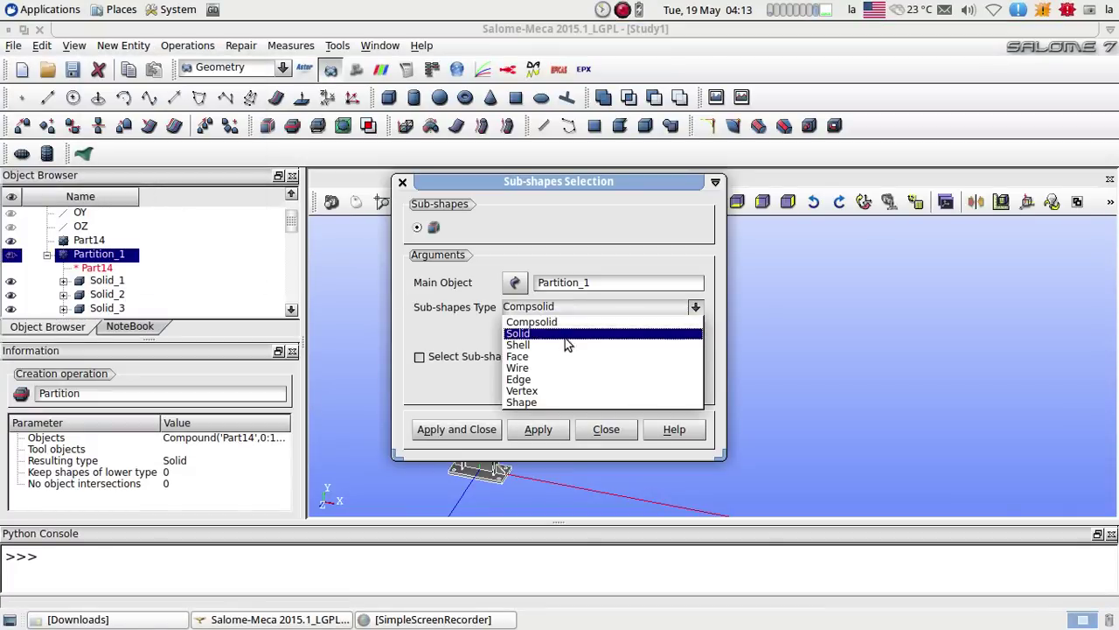
click(551, 357)
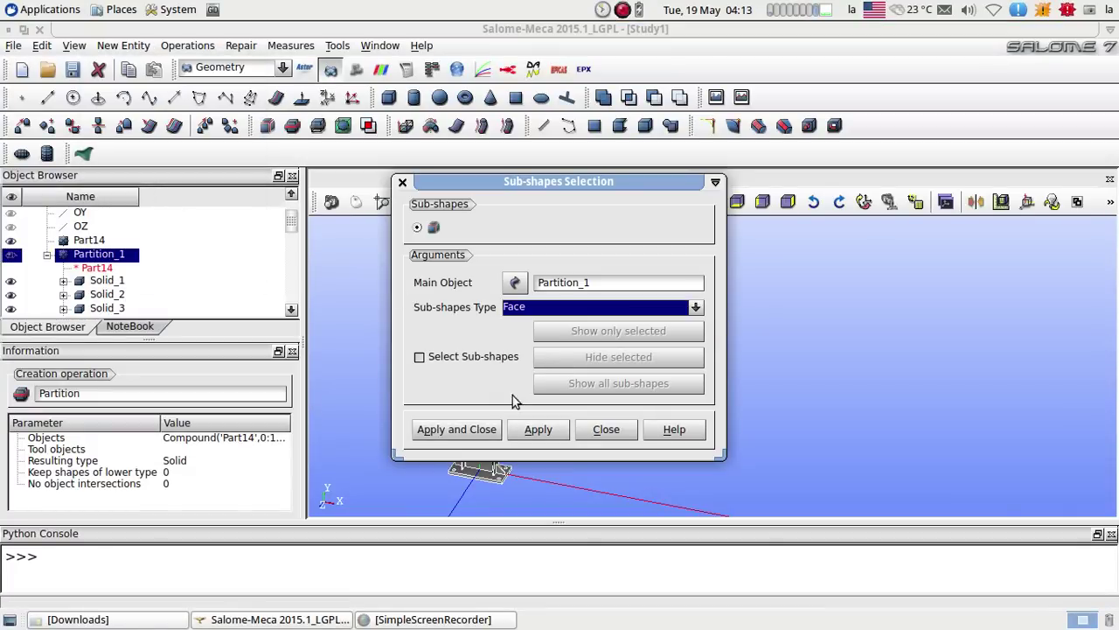
click(464, 433)
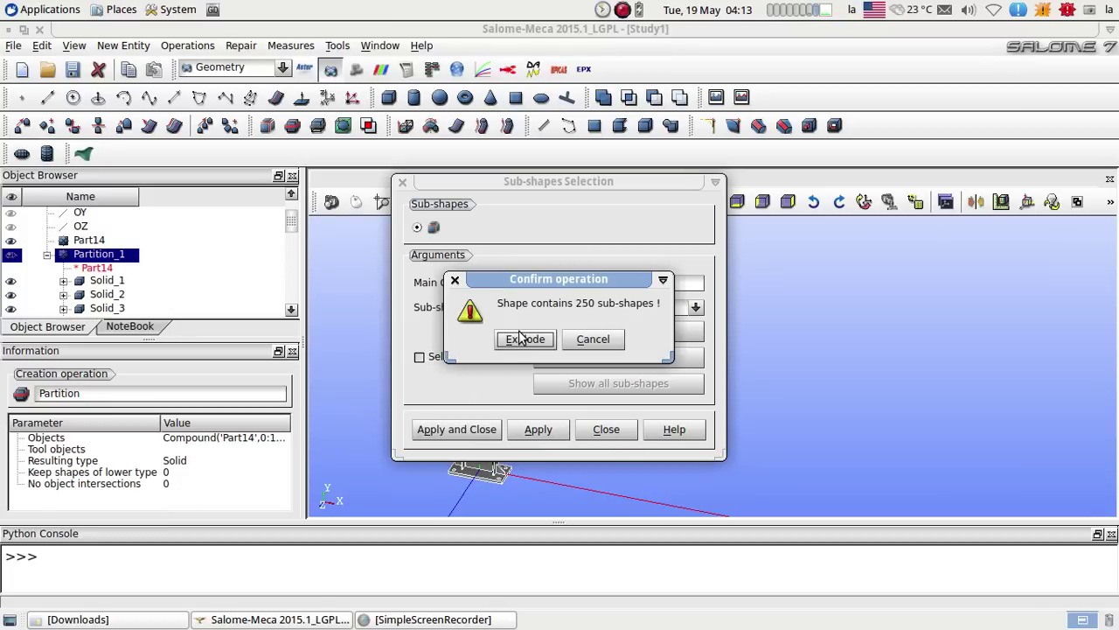
click(524, 339)
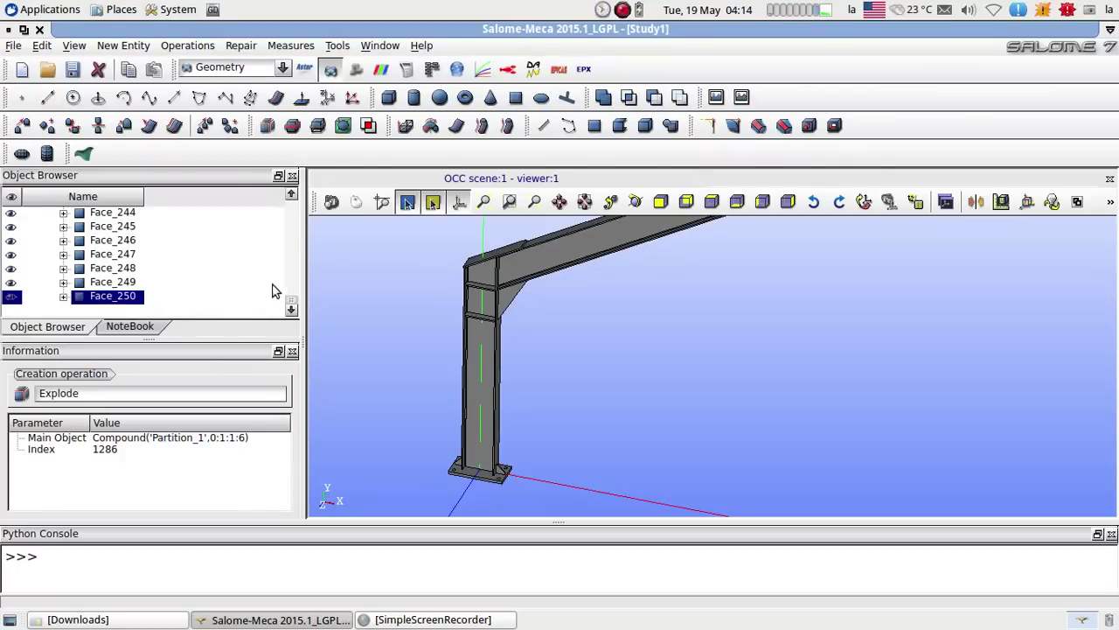
- Display only the child shapes of the partition in the viewer
drag(291, 304, 293, 203)
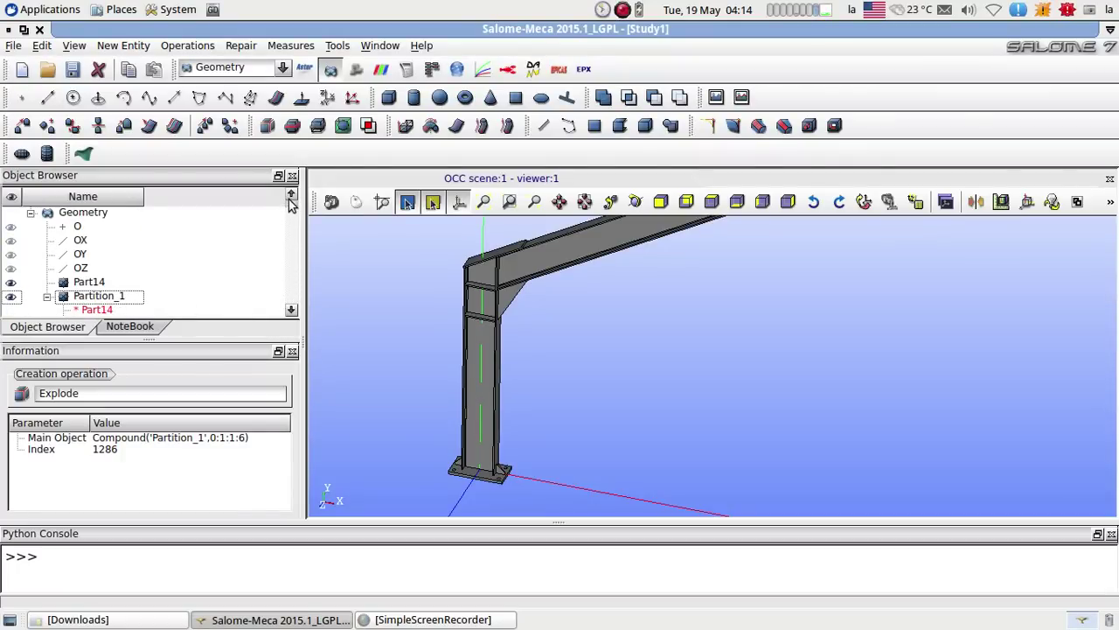
right_click(129, 302)
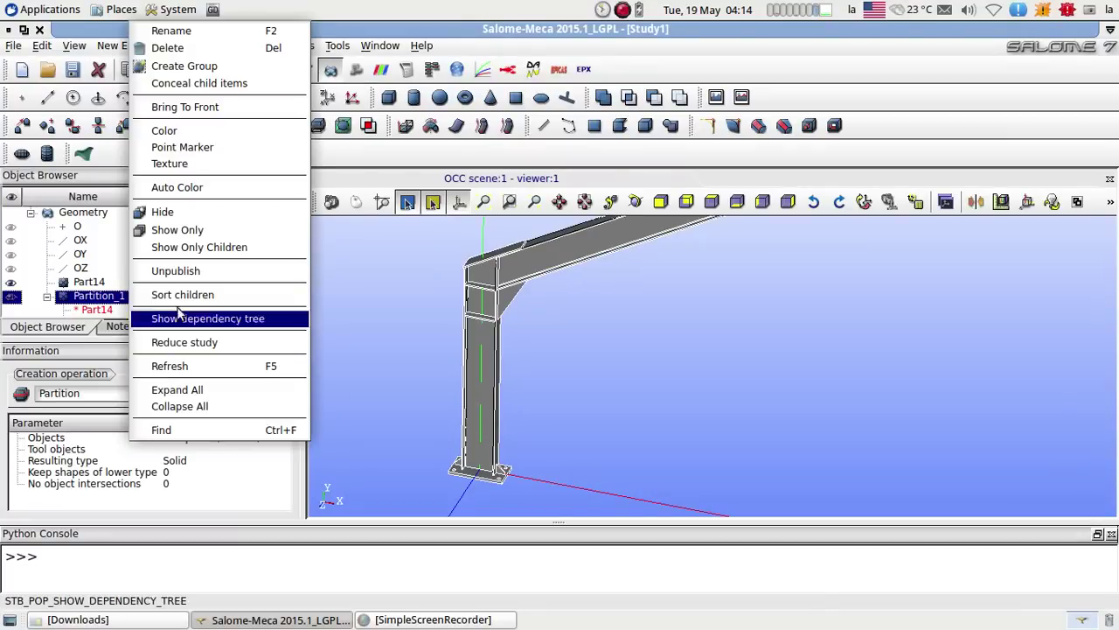
click(196, 248)
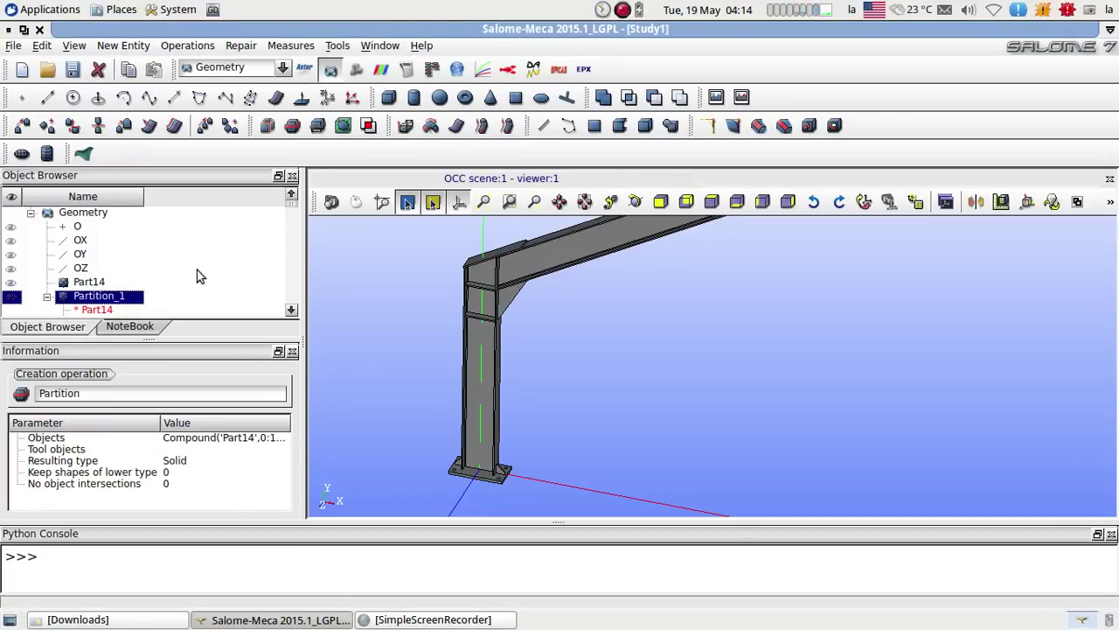
- Rename the underside face of the base plate on the column at the origin as base1
scroll(530, 371, down, 3)
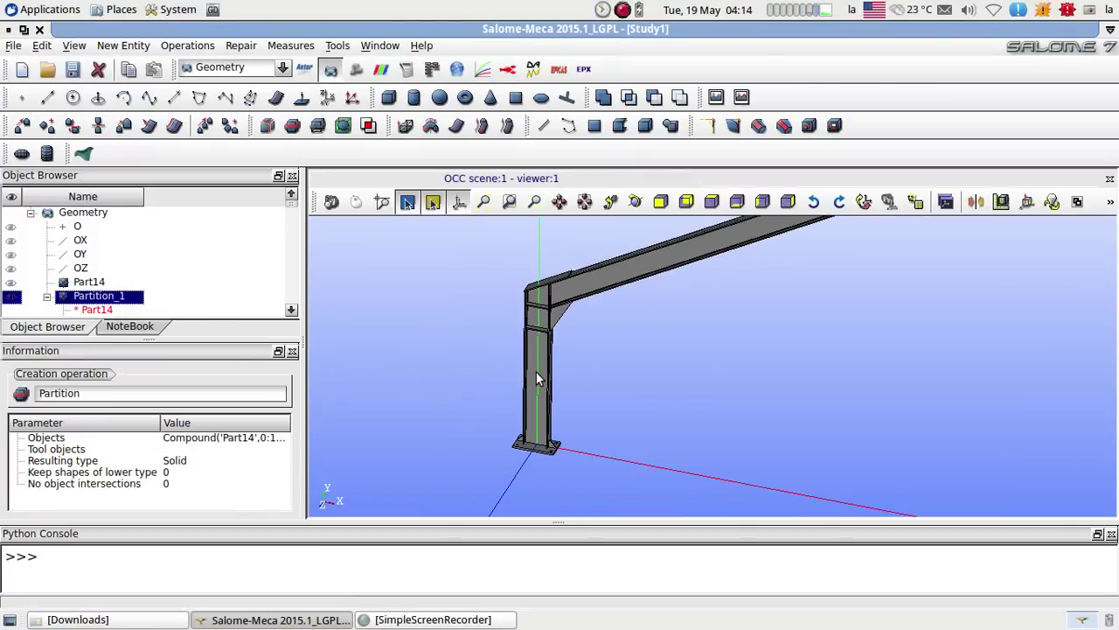
click(559, 202)
mouse_move(746, 325)
mouse_down()
mouse_move(620, 425)
mouse_move(585, 437)
mouse_move(619, 387)
mouse_move(688, 332)
mouse_move(736, 327)
mouse_up()
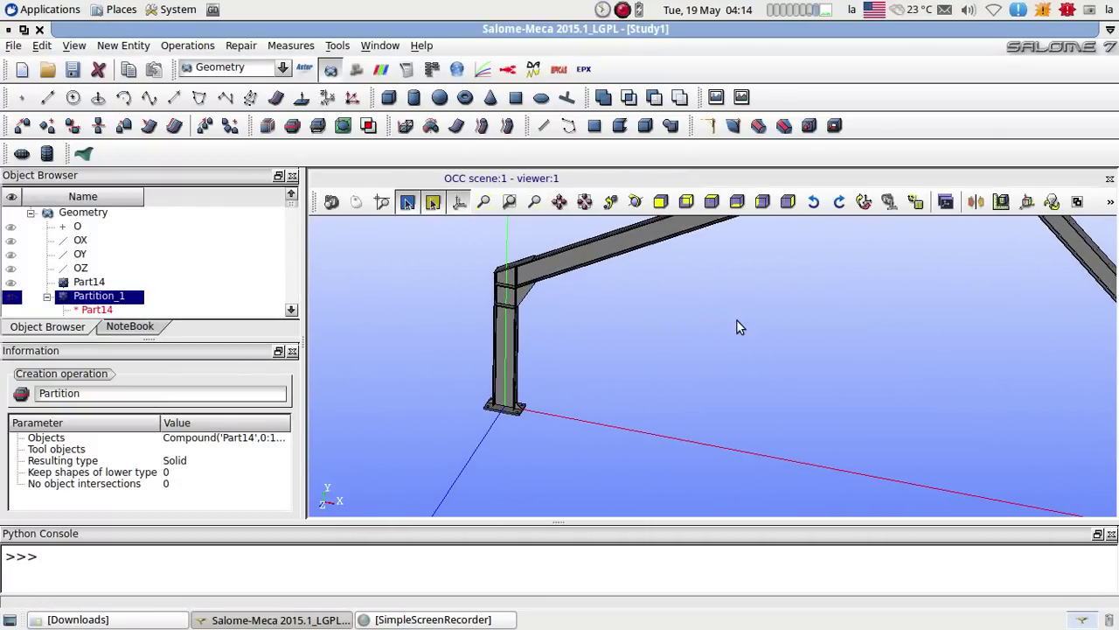
click(635, 201)
drag(570, 376, 624, 241)
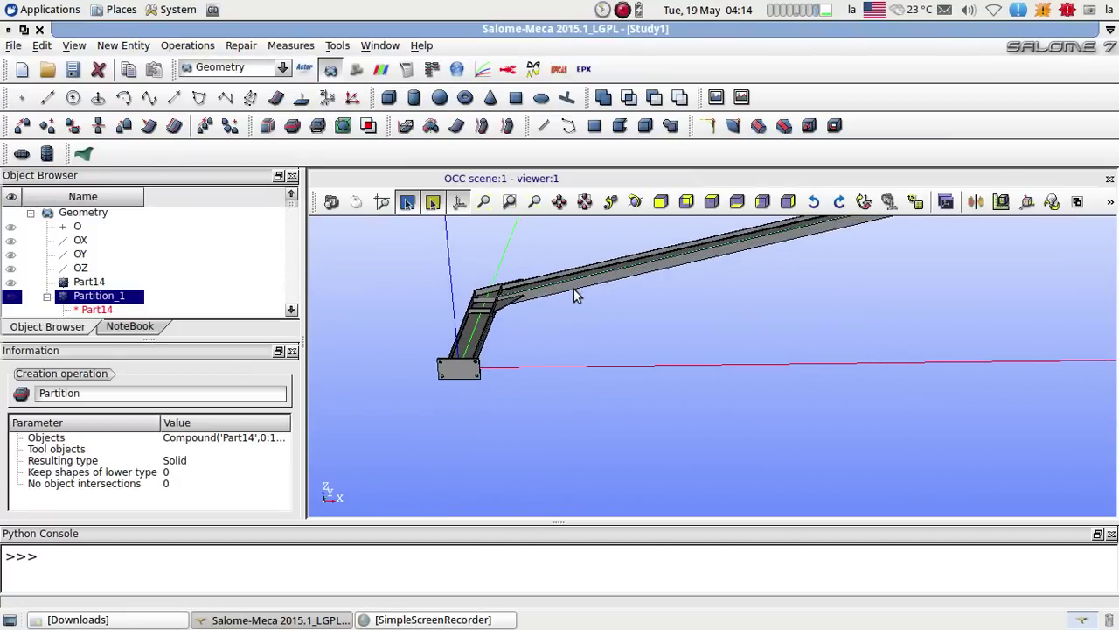
click(461, 378)
right_click(461, 378)
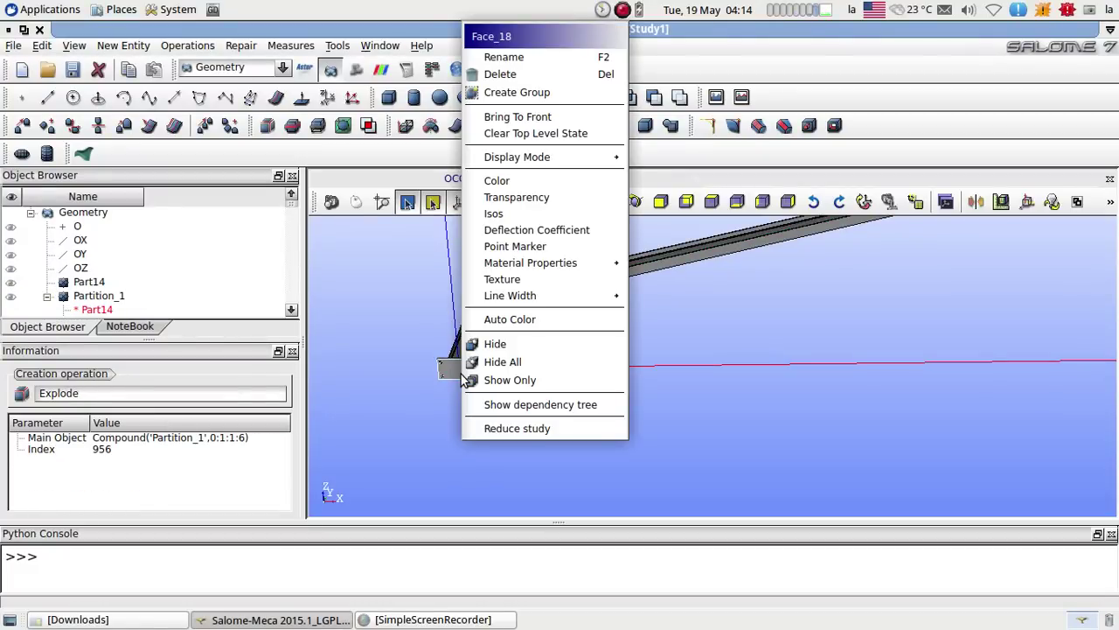
click(294, 315)
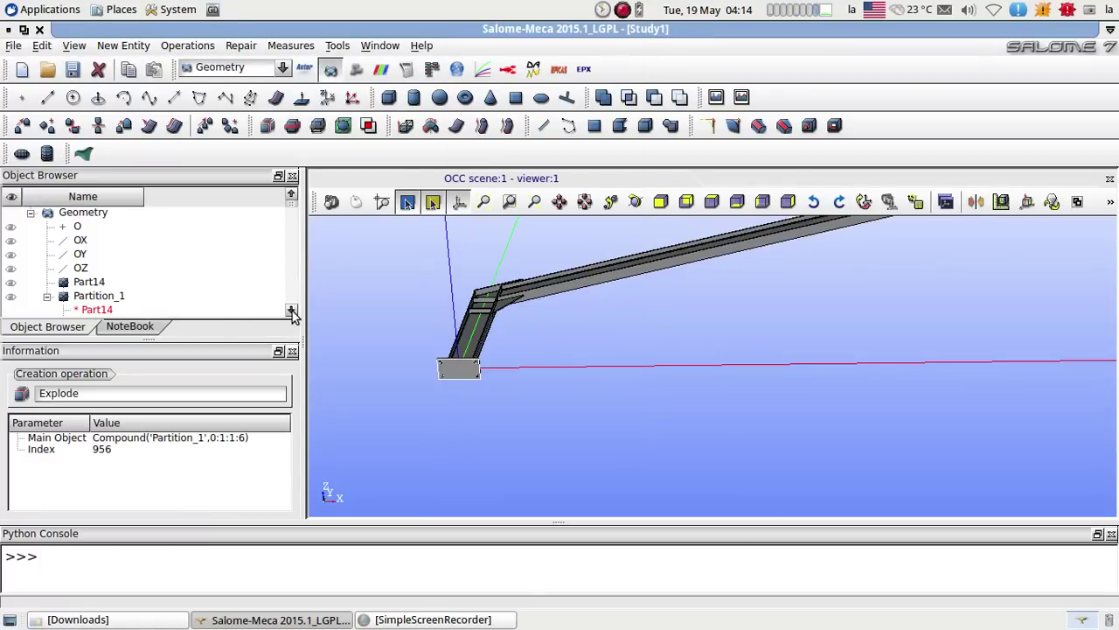
drag(292, 312, 292, 313)
right_click(116, 238)
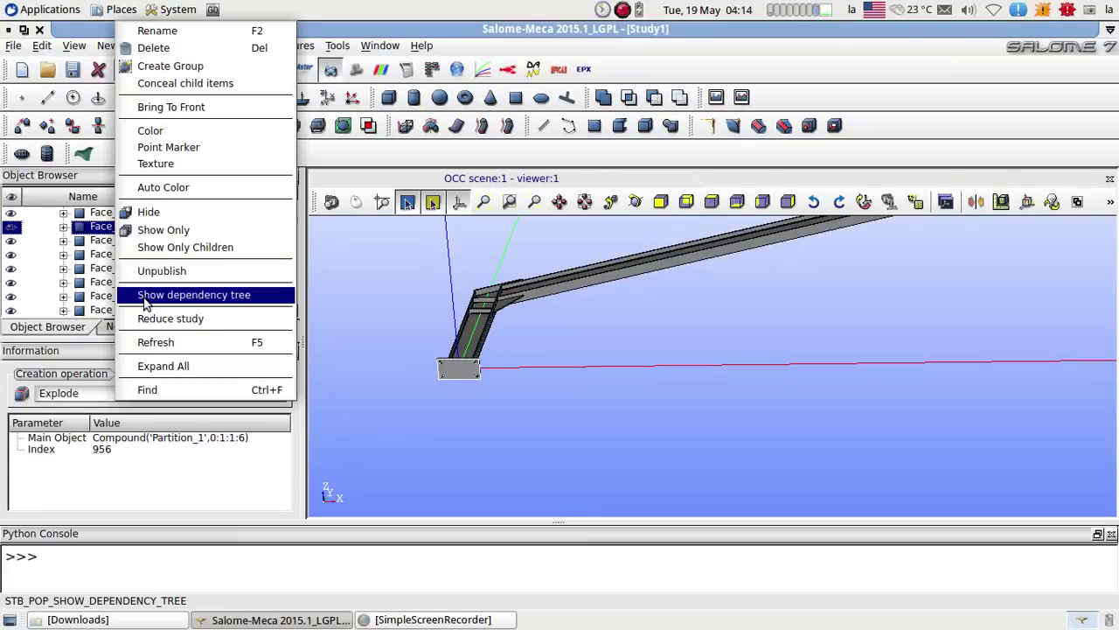
click(178, 33)
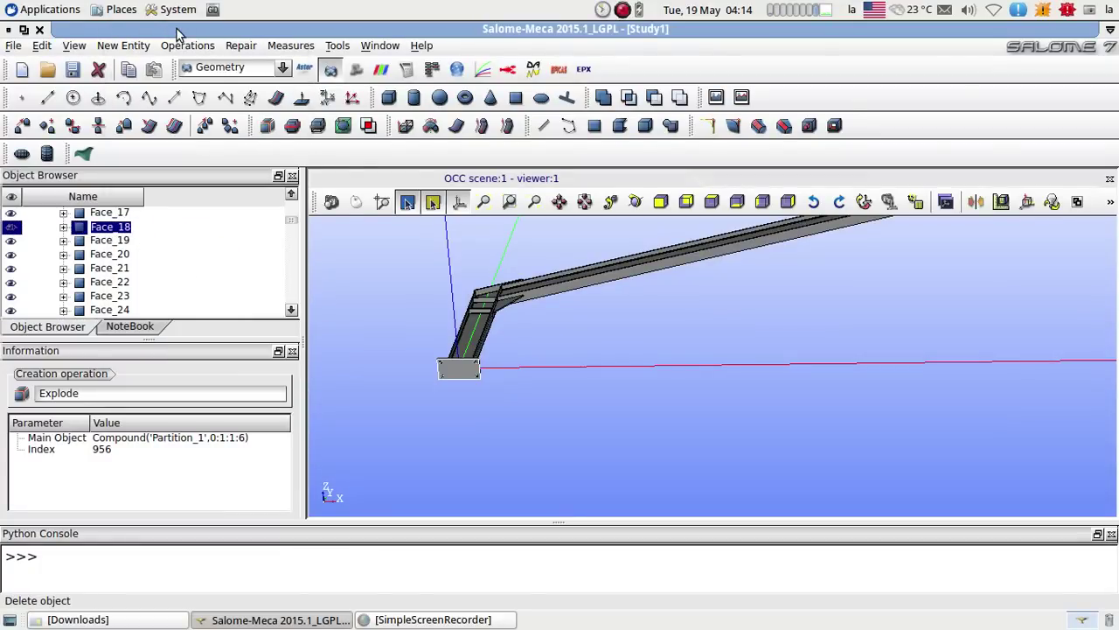
text(base1)
click(354, 333)
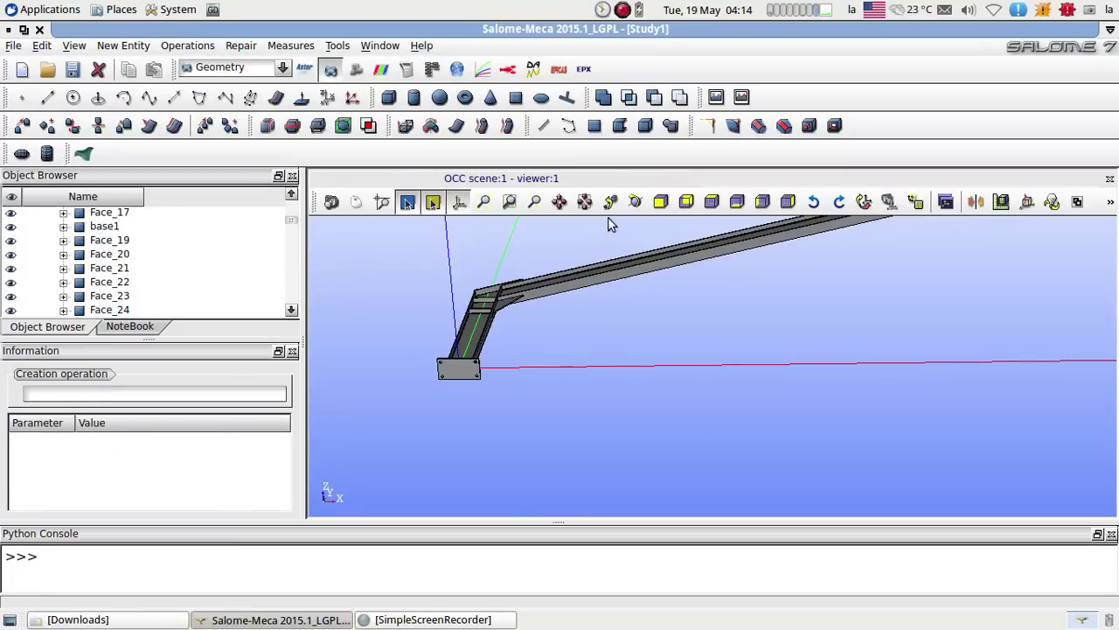
- Rename the underside face of the base plate on the column farthest from the origin as base2
click(559, 201)
drag(796, 335, 264, 307)
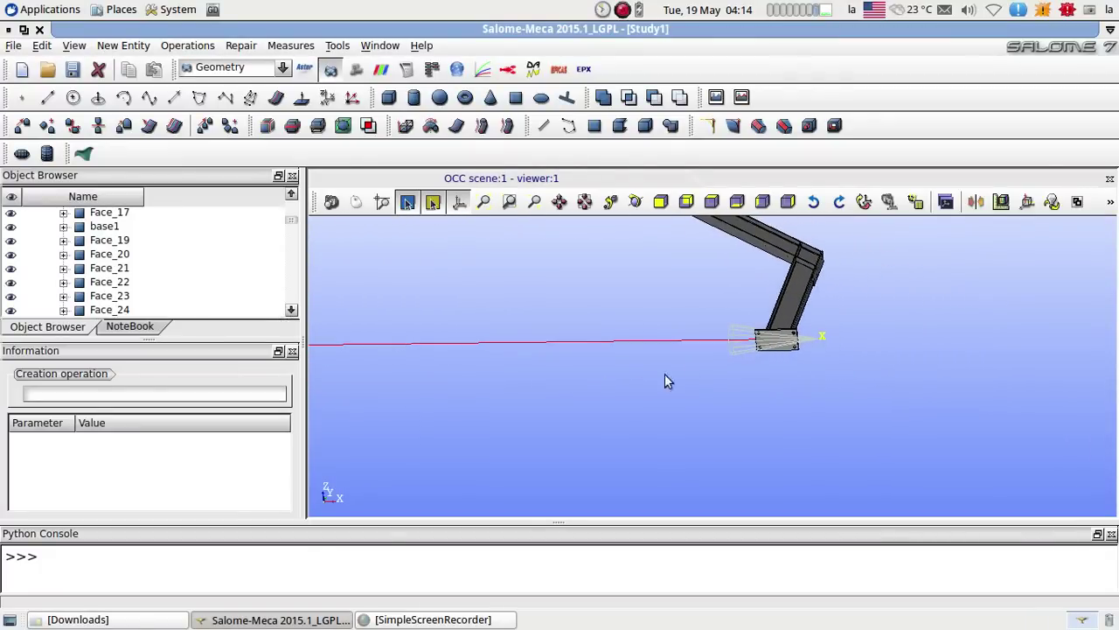
click(777, 345)
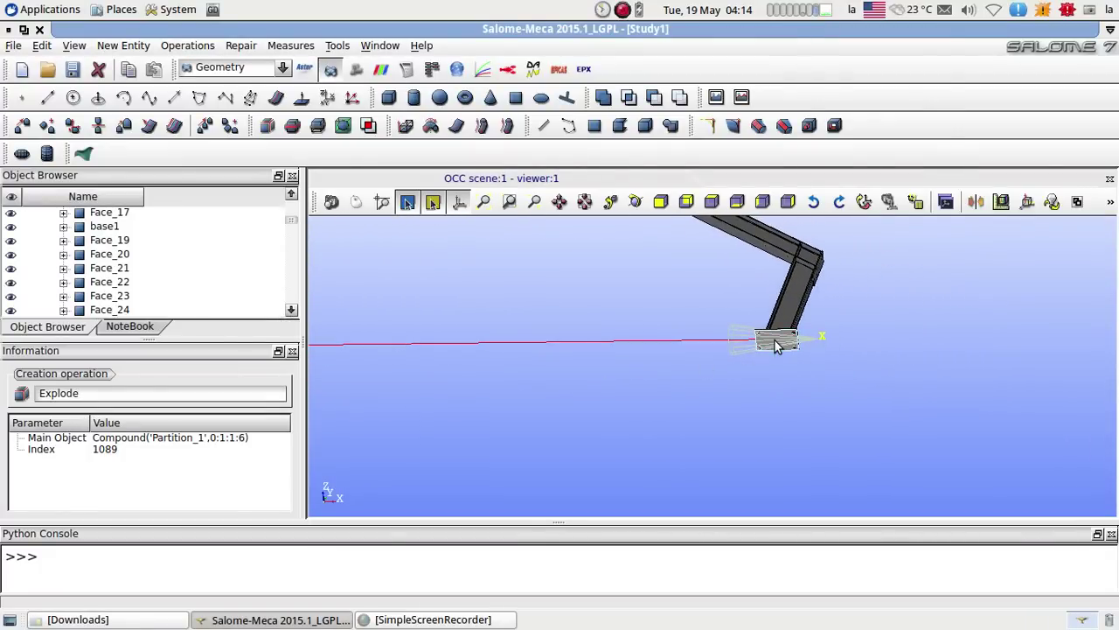
right_click(777, 345)
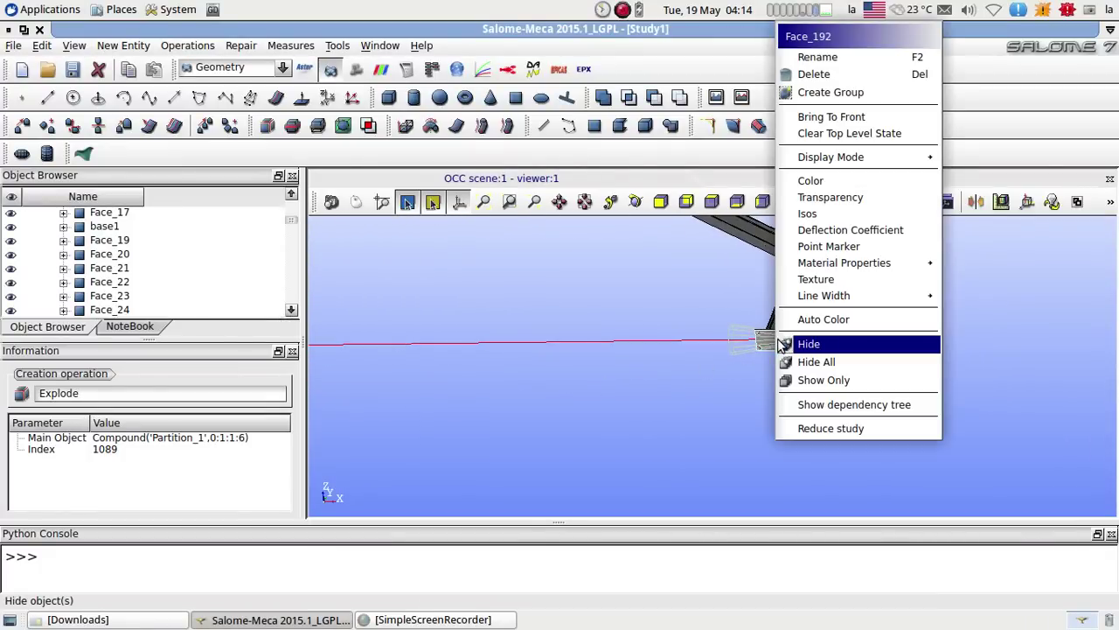
click(291, 229)
drag(291, 225, 286, 289)
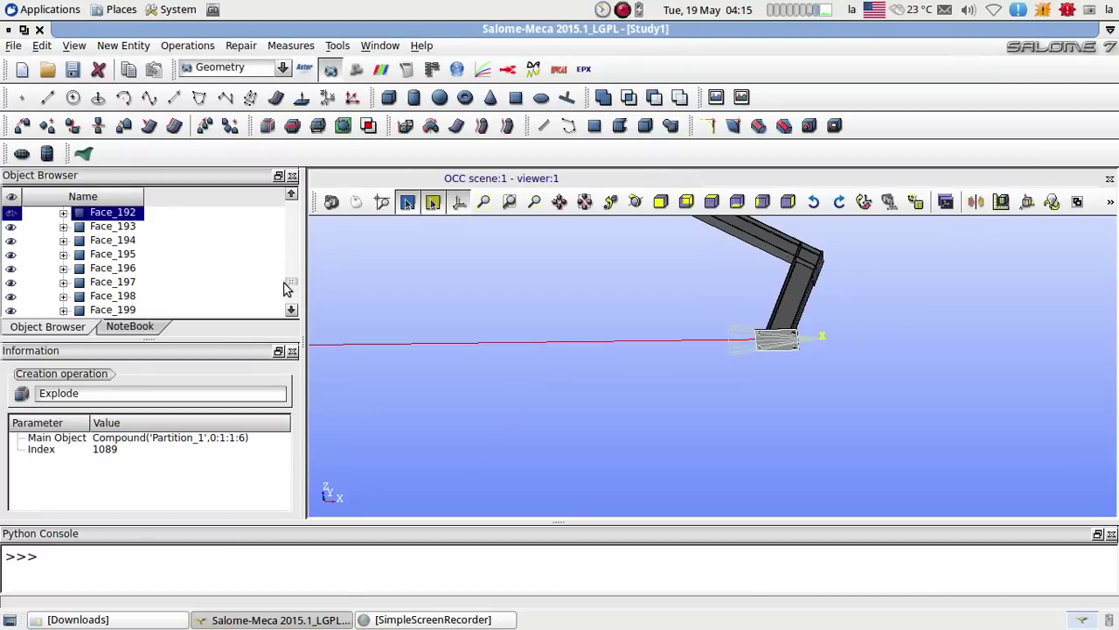
right_click(123, 219)
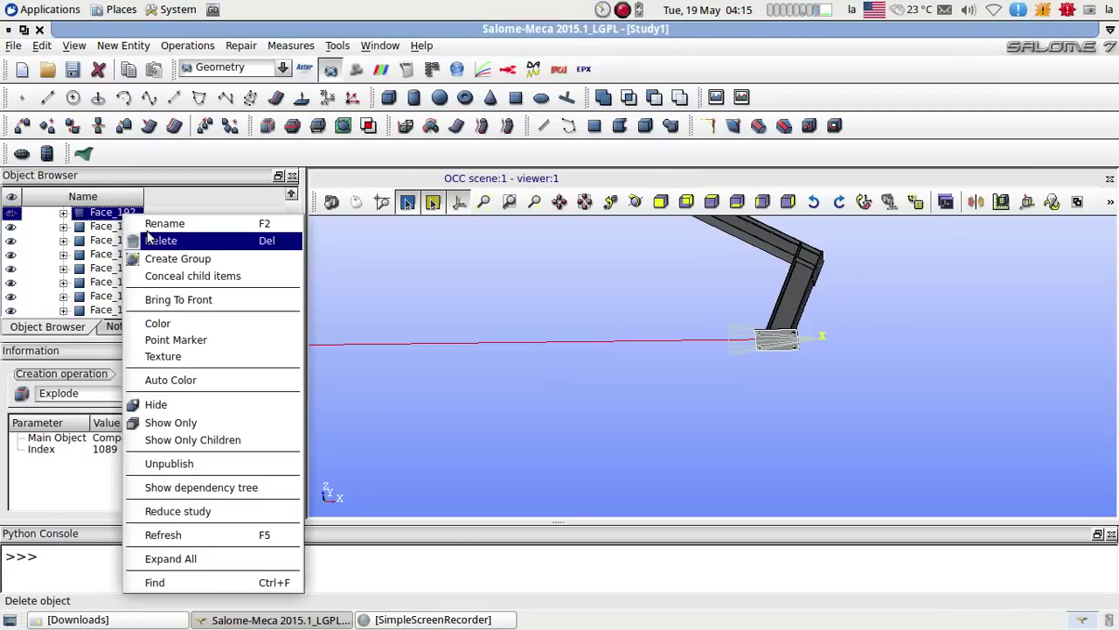
click(145, 223)
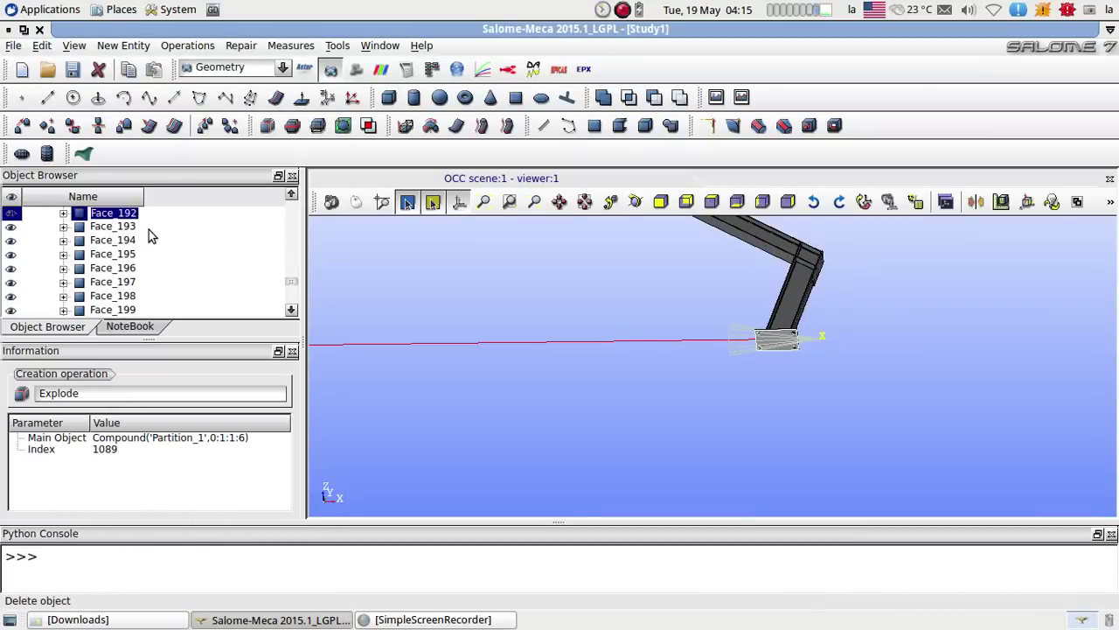
text(base2)
key(Return)
click(569, 298)
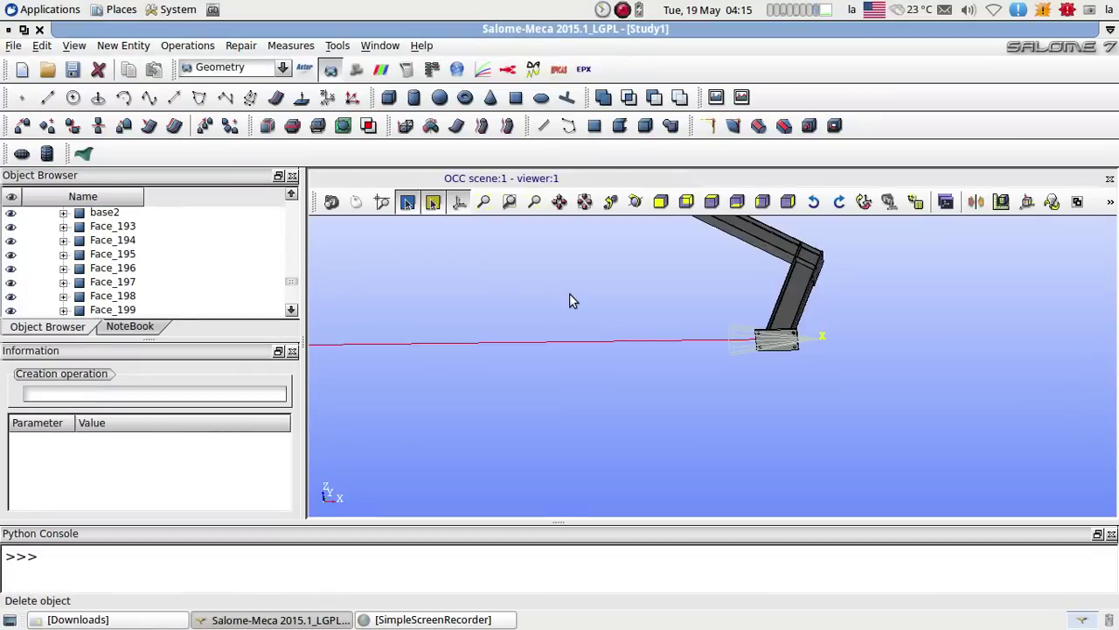
- Rename the upper flange face of the sloped rafter on the origin side of the frame as load1
click(636, 202)
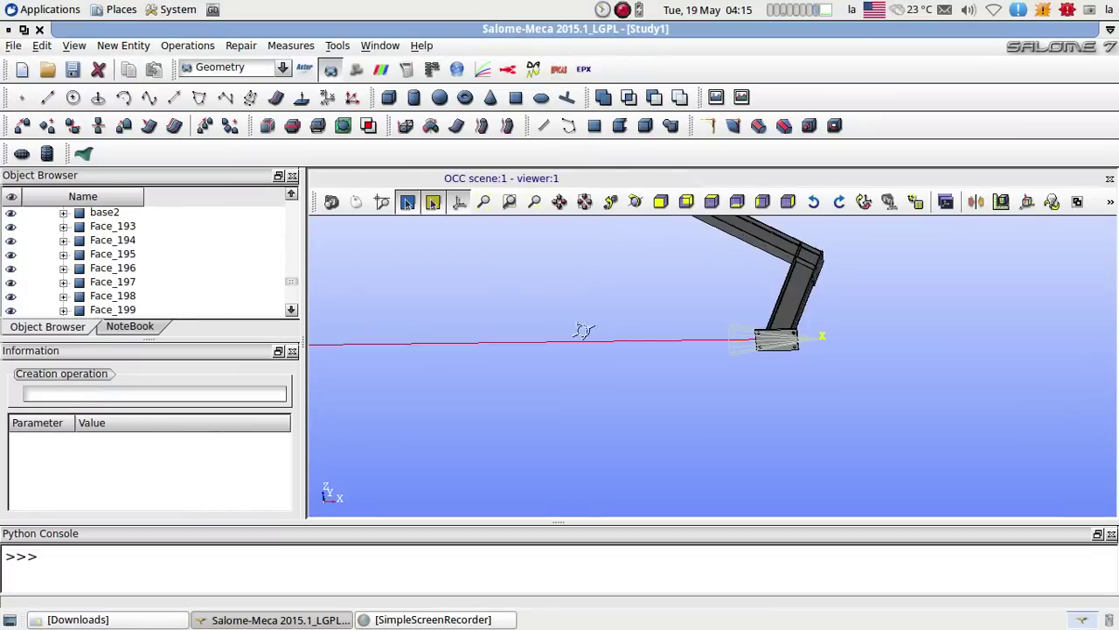
drag(580, 325, 753, 503)
click(559, 202)
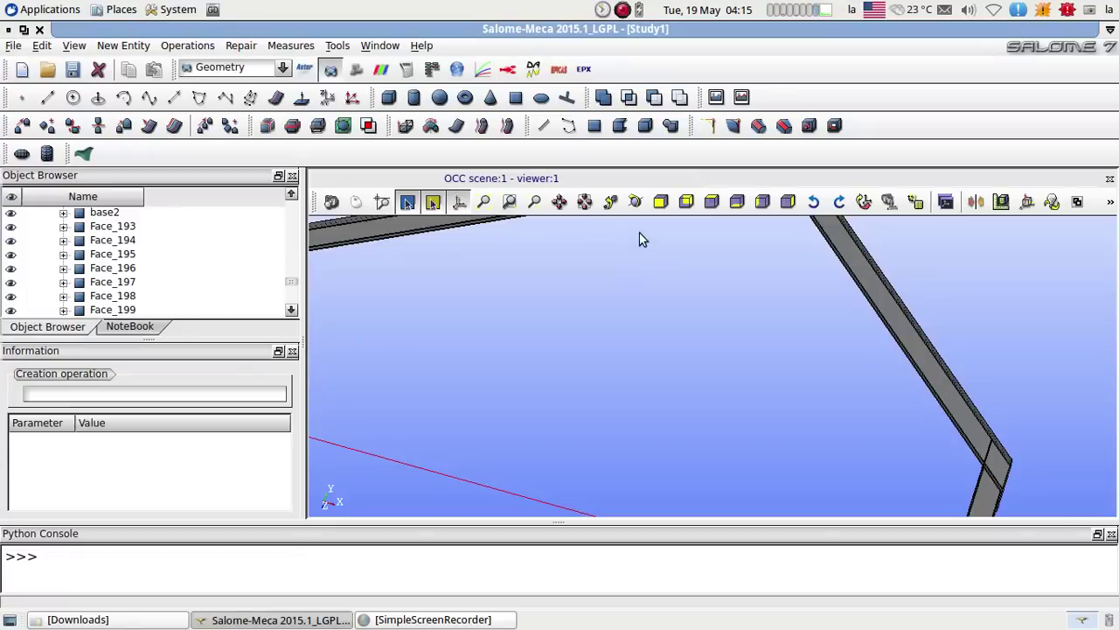
click(559, 202)
drag(555, 262, 787, 395)
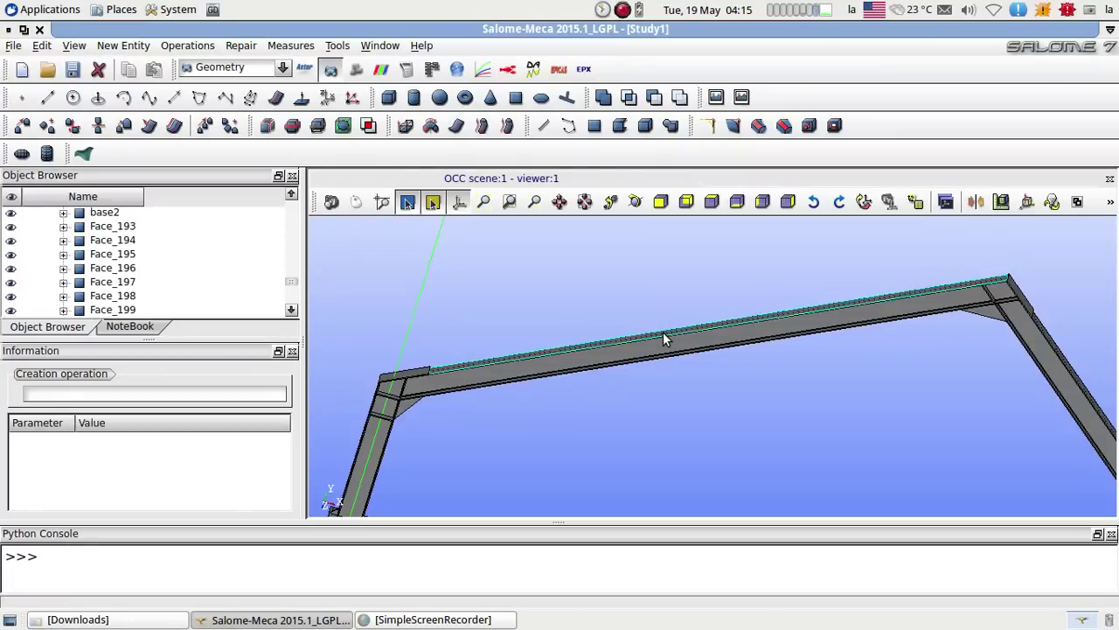
click(663, 332)
right_click(663, 331)
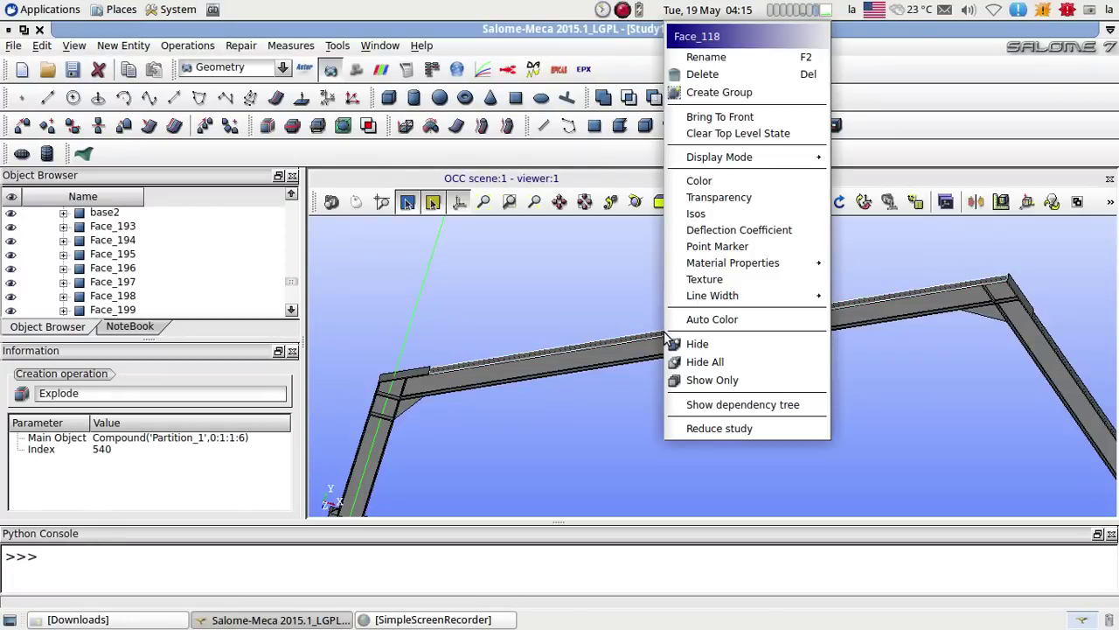
click(295, 283)
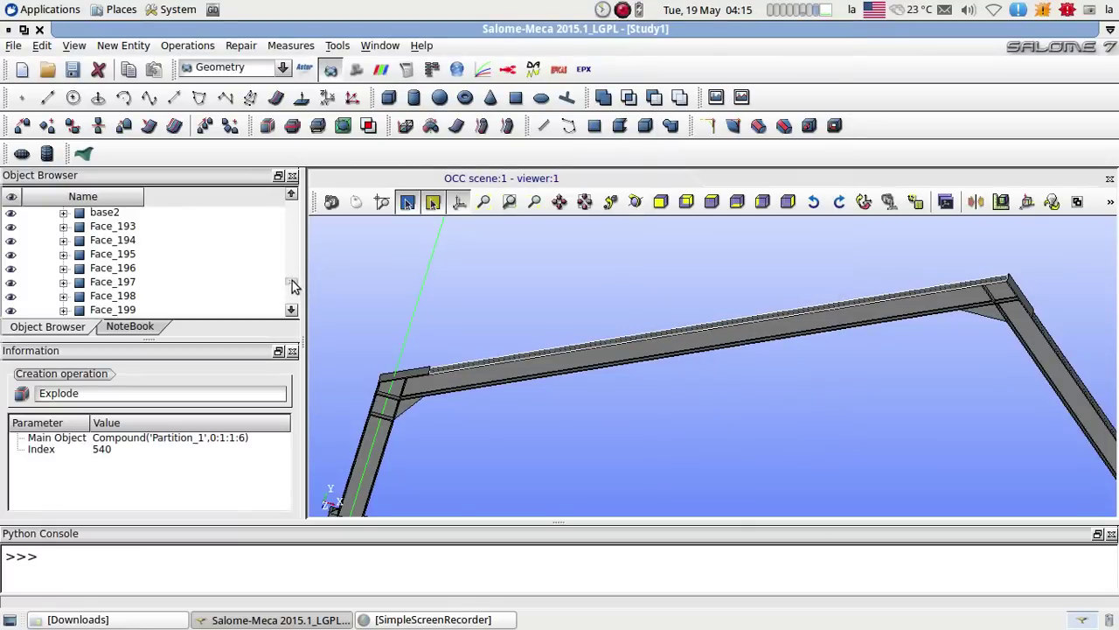
drag(289, 282, 295, 261)
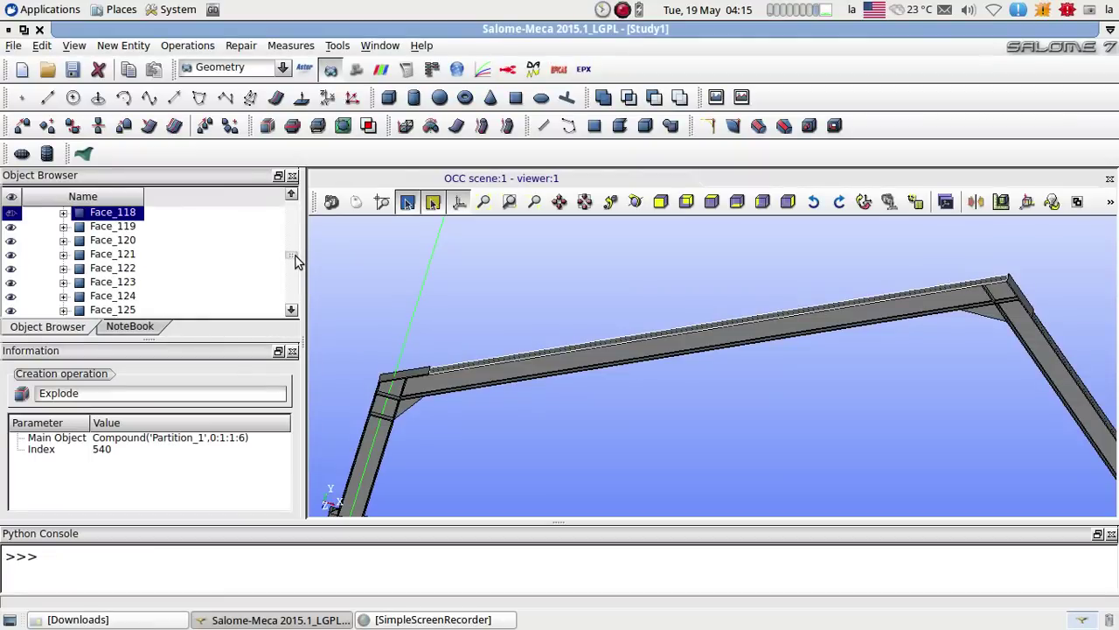
right_click(136, 219)
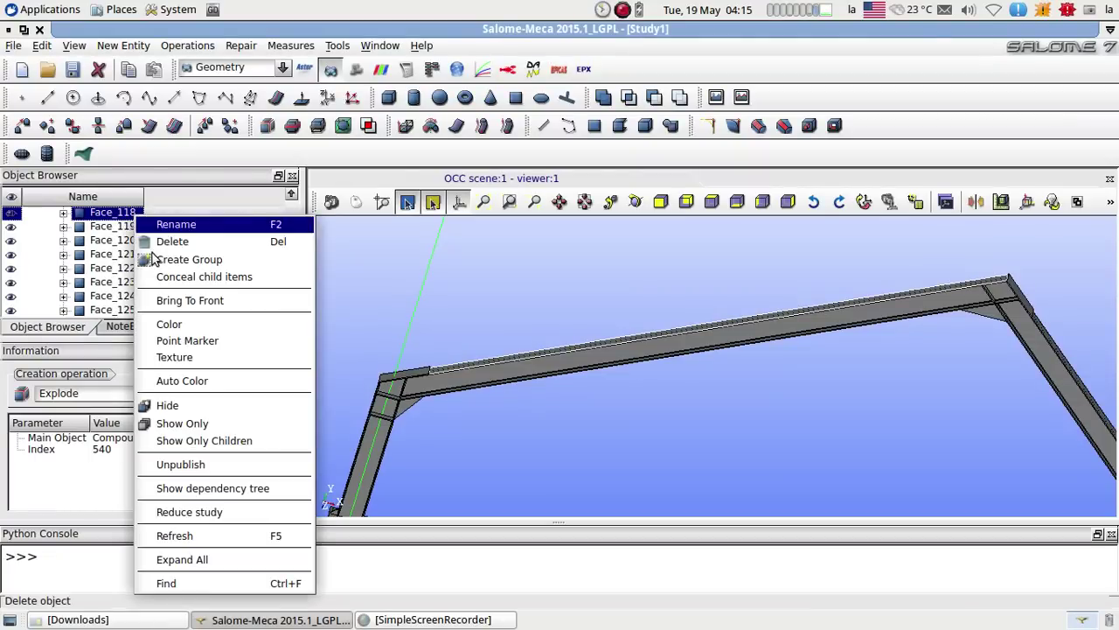
click(168, 229)
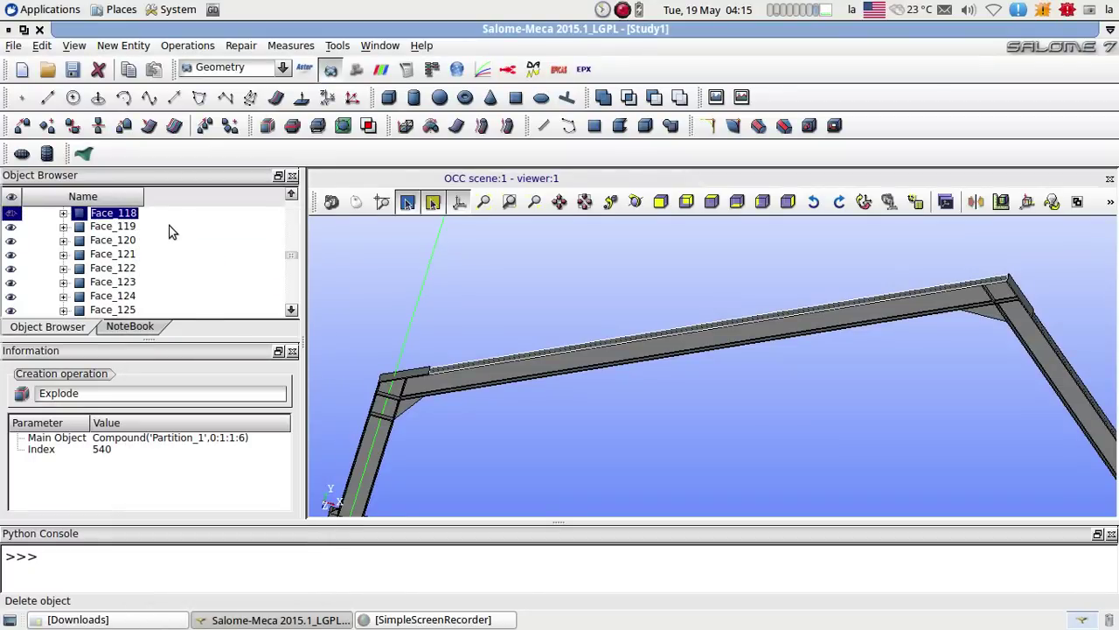
text(load1)
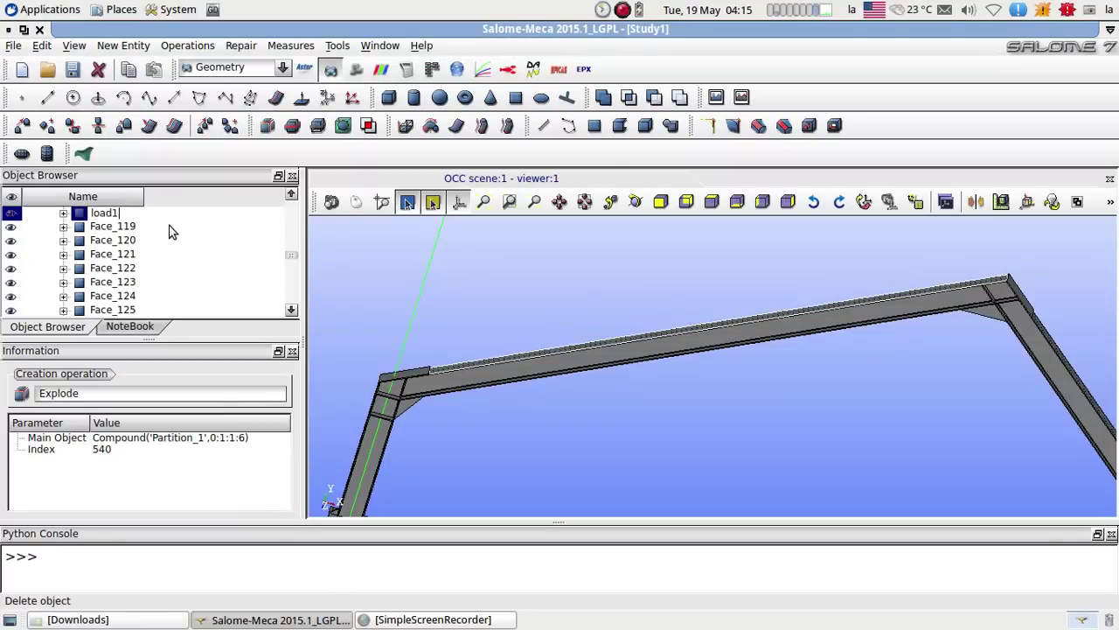
key(Return)
click(693, 276)
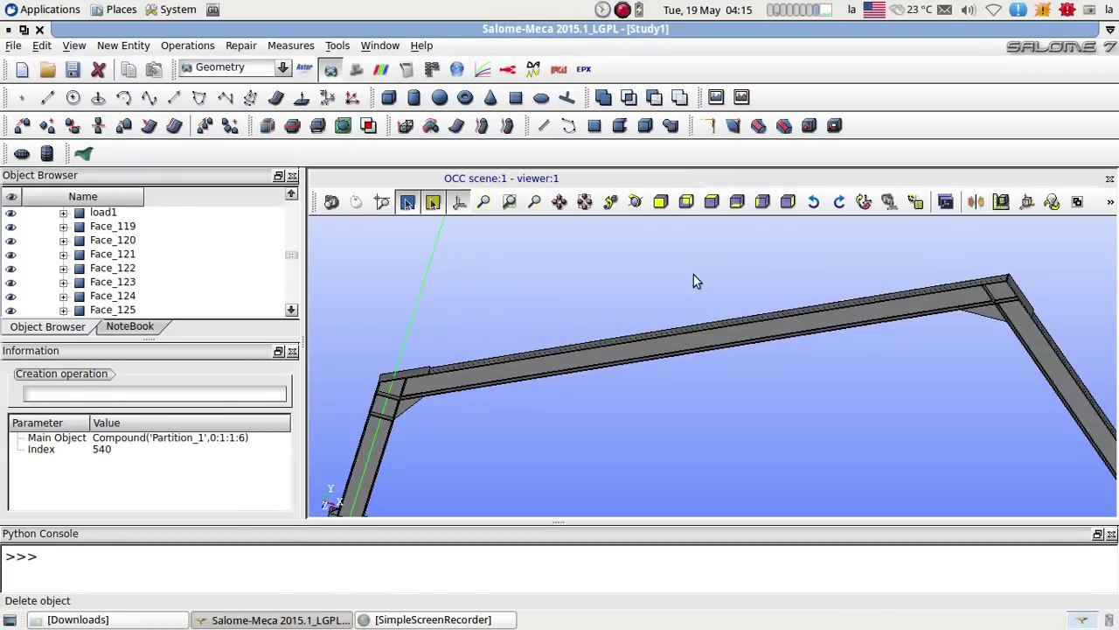
- Rename the upper flange face of the opposite sloped rafter, beyond the ridge, as load2
click(562, 203)
drag(752, 315, 455, 280)
scroll(765, 347, up, 3)
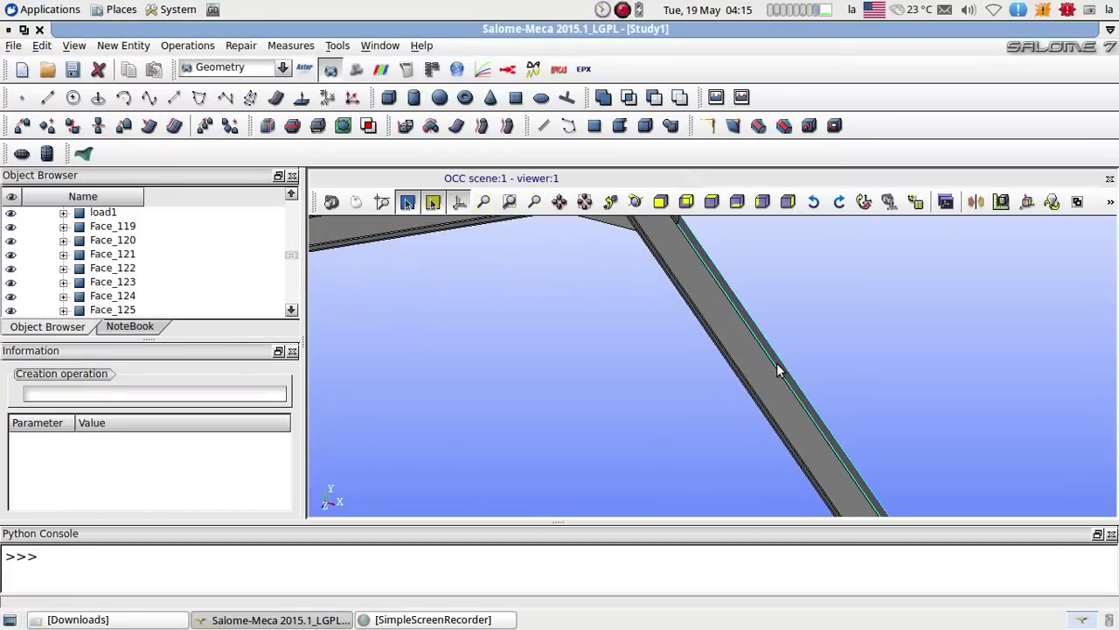
click(780, 370)
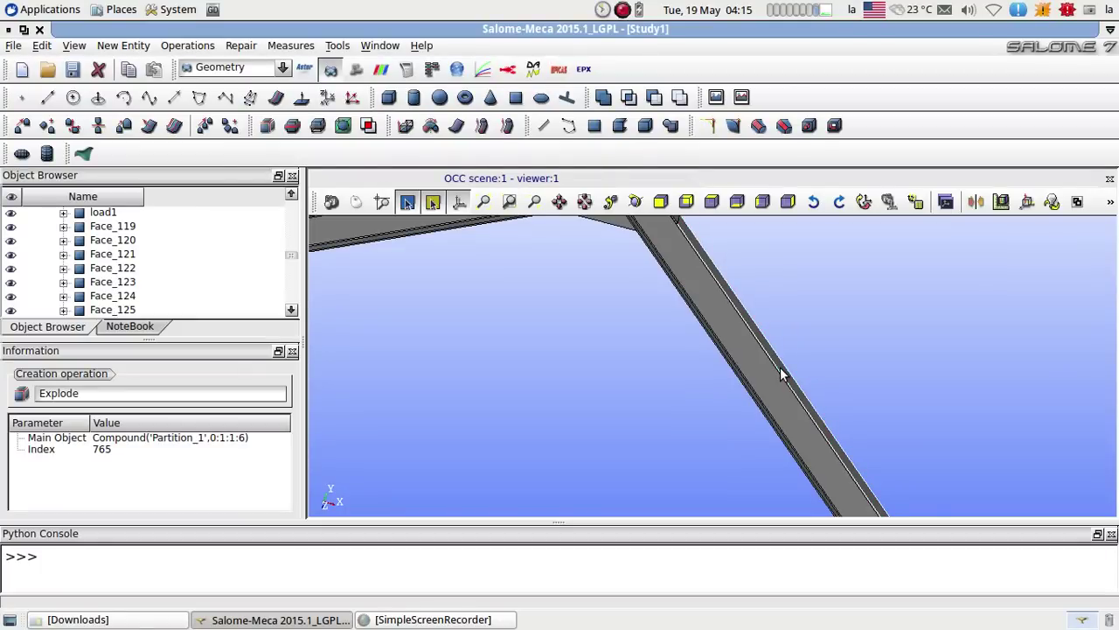
right_click(783, 371)
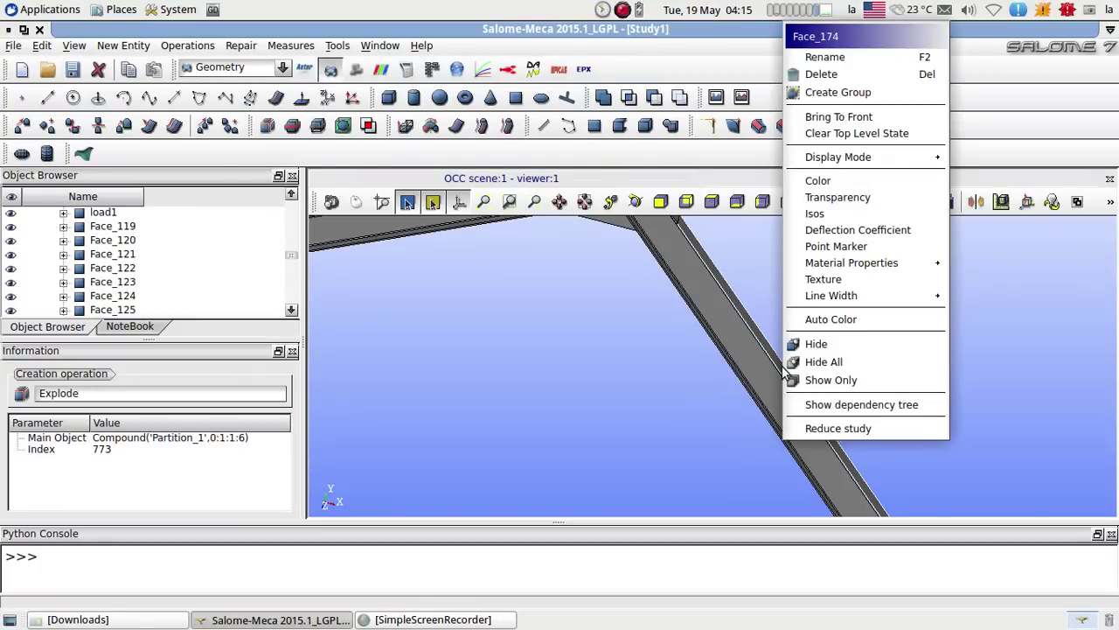
click(294, 312)
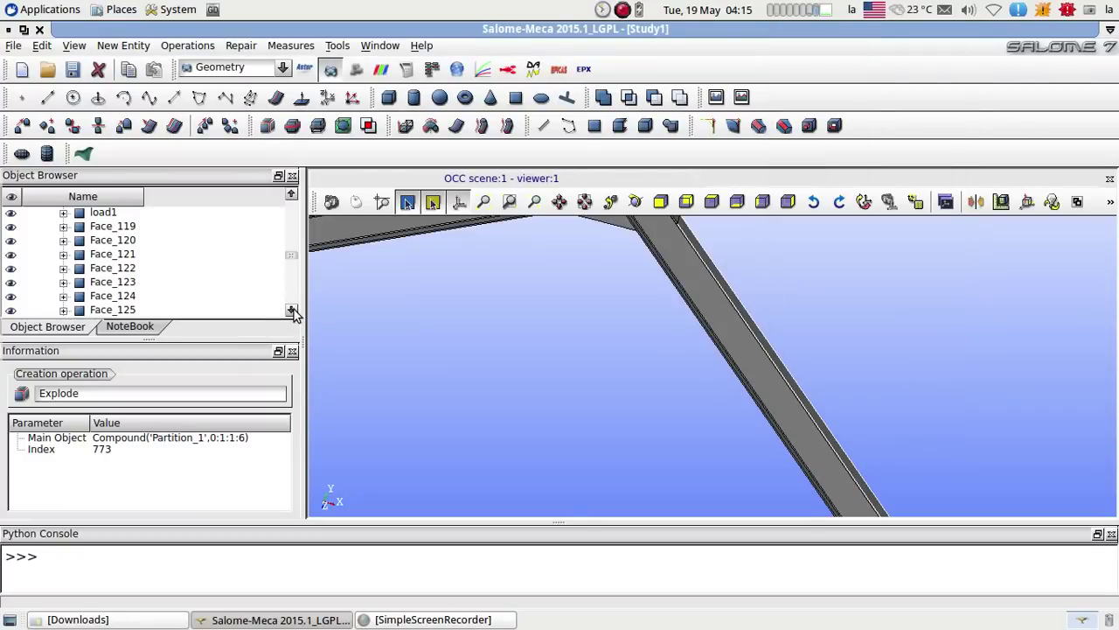
drag(294, 312, 294, 312)
right_click(113, 247)
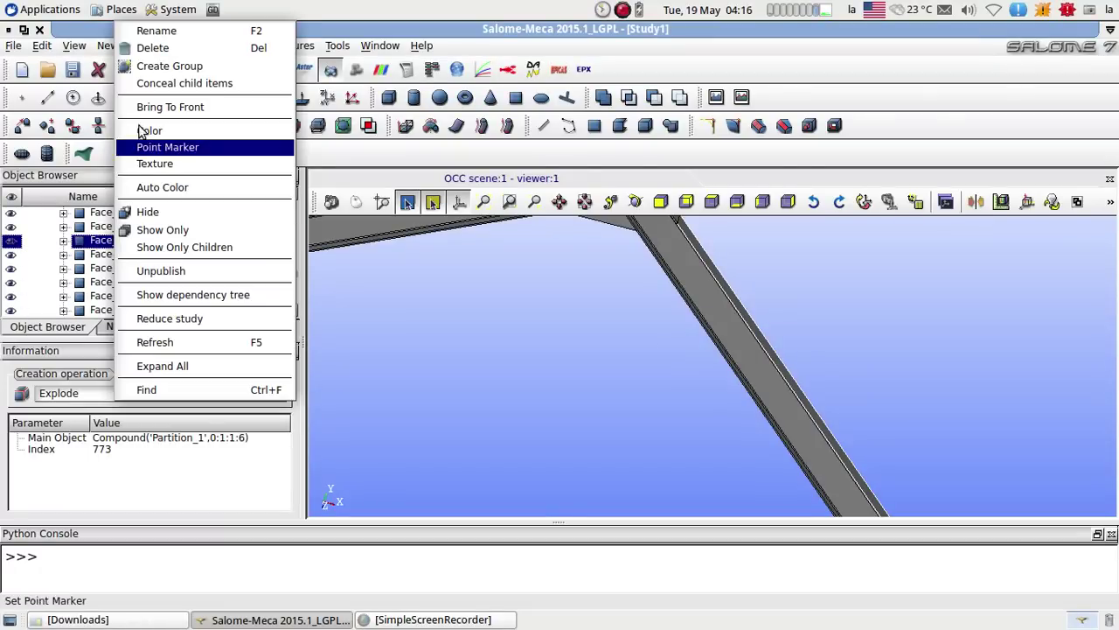
click(163, 33)
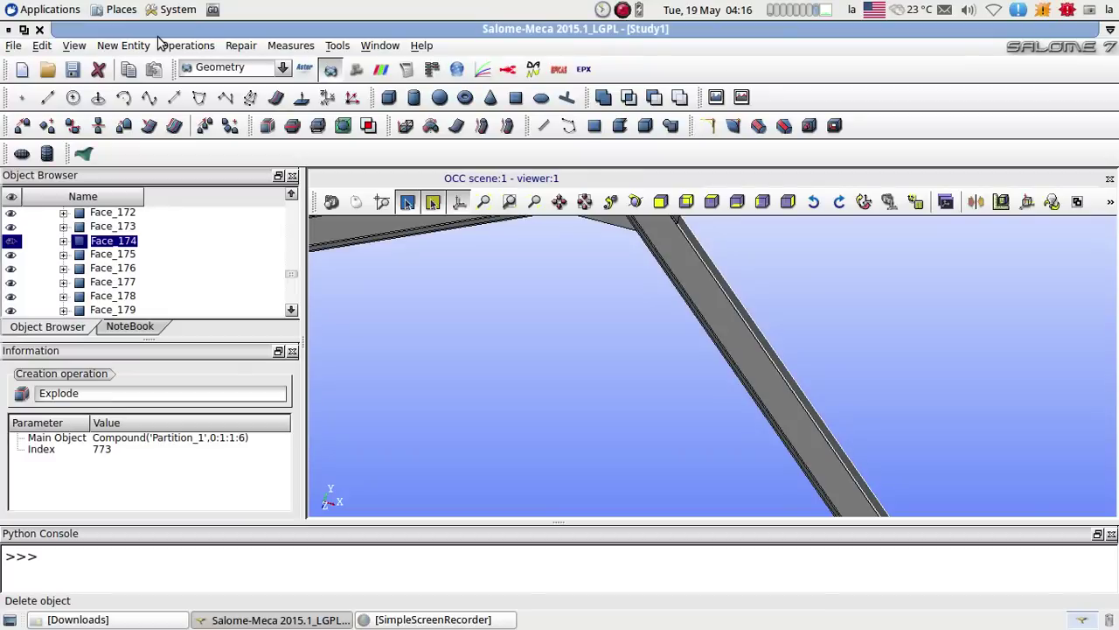
key(BackSpace)
click(462, 332)
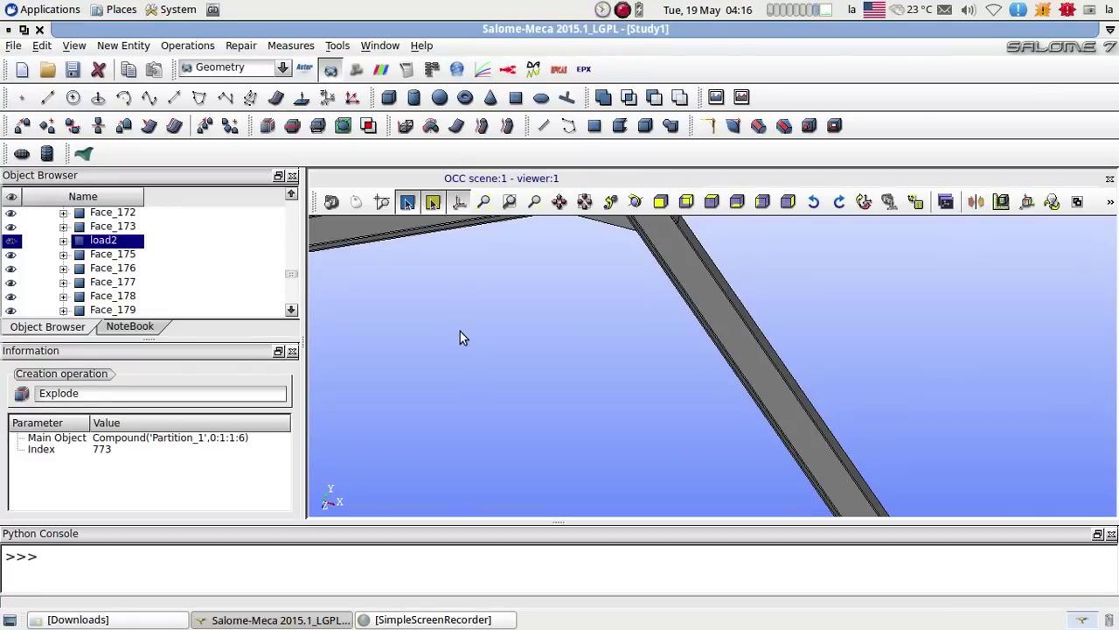
- Select Partition_1 in the study tree and switch to the Mesh module
click(585, 202)
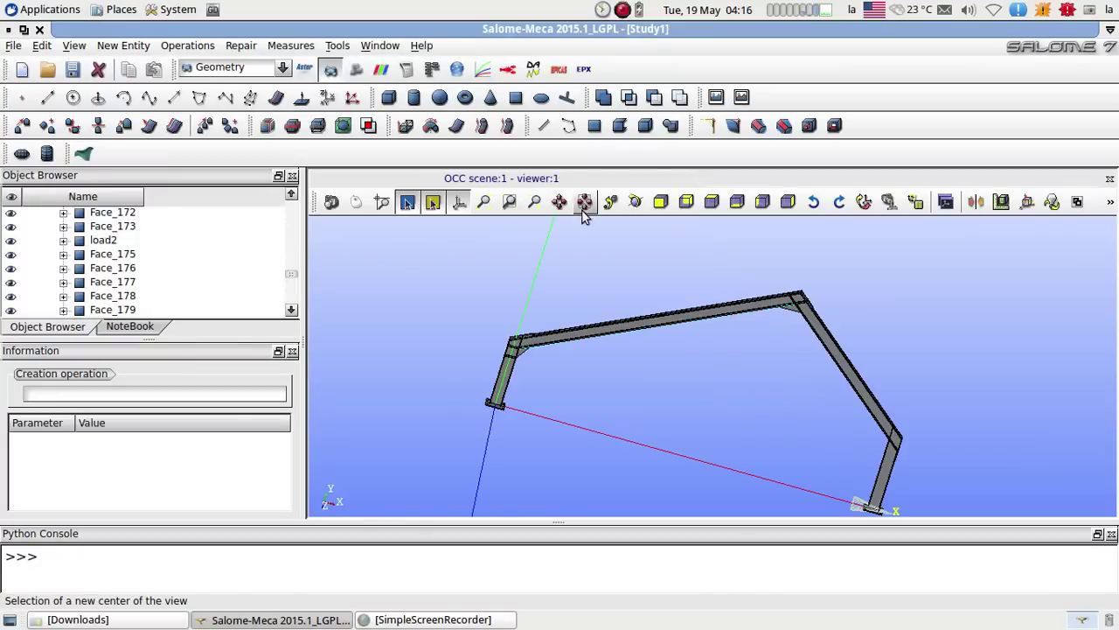
click(636, 202)
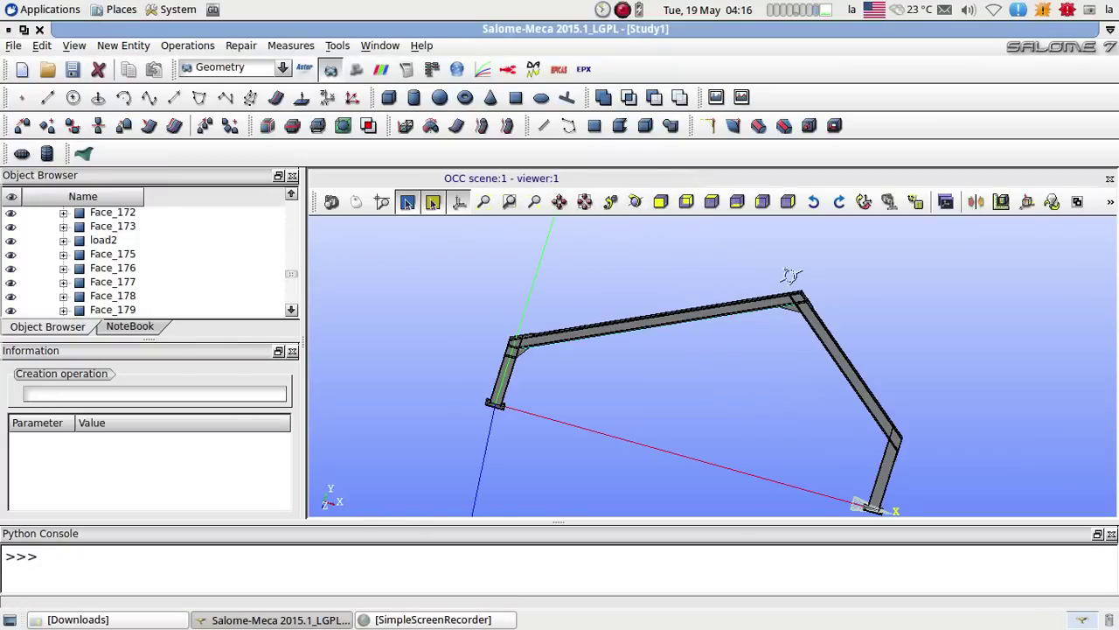
drag(792, 276, 785, 314)
scroll(784, 315, down, 1)
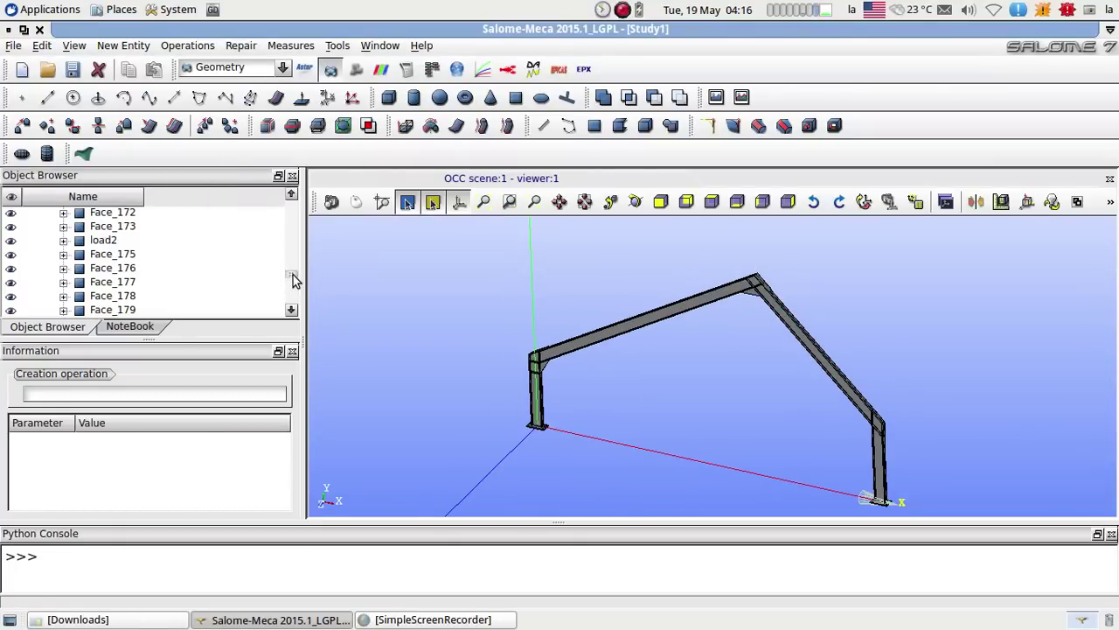
drag(293, 279, 289, 200)
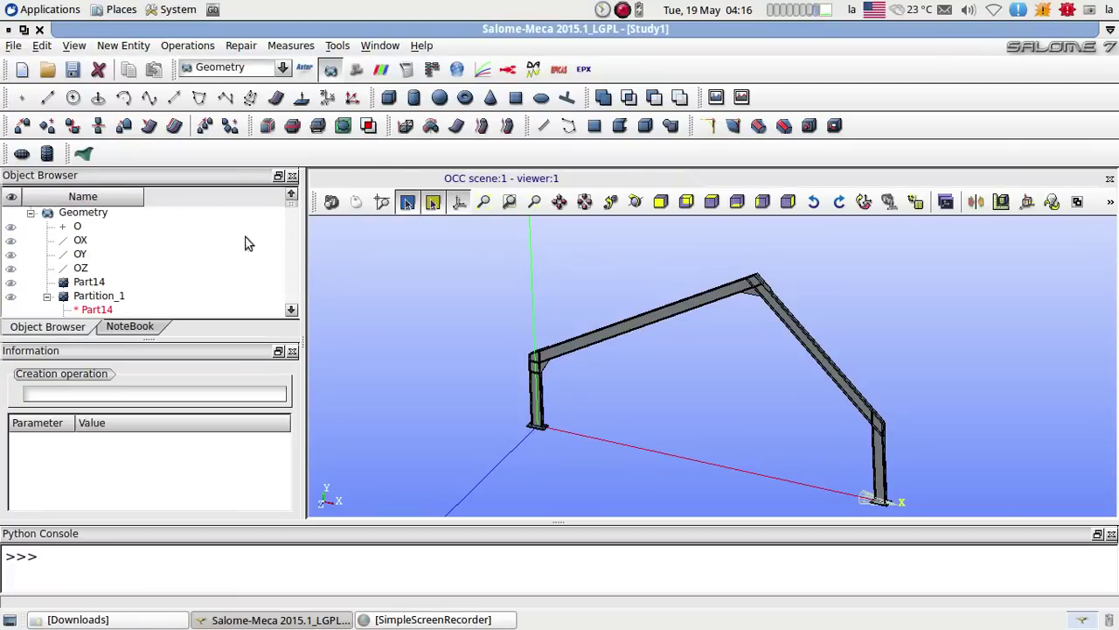
click(105, 297)
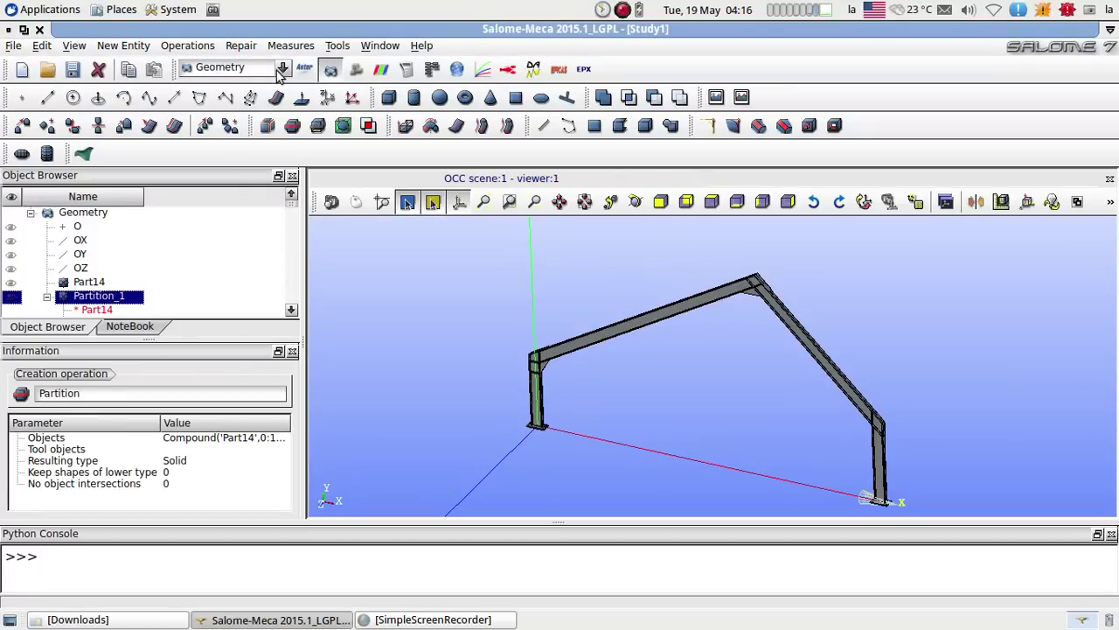
click(282, 67)
click(243, 114)
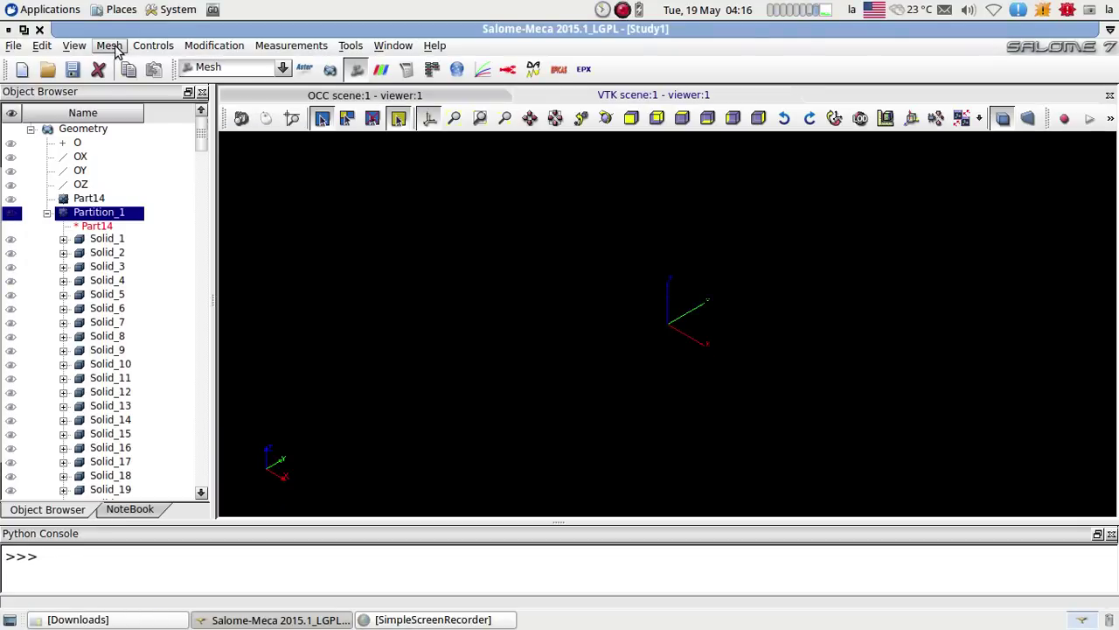
- Start a new mesh on Partition_1 with Netgen 1D-2D-3D as its 3D algorithm
click(111, 45)
click(144, 62)
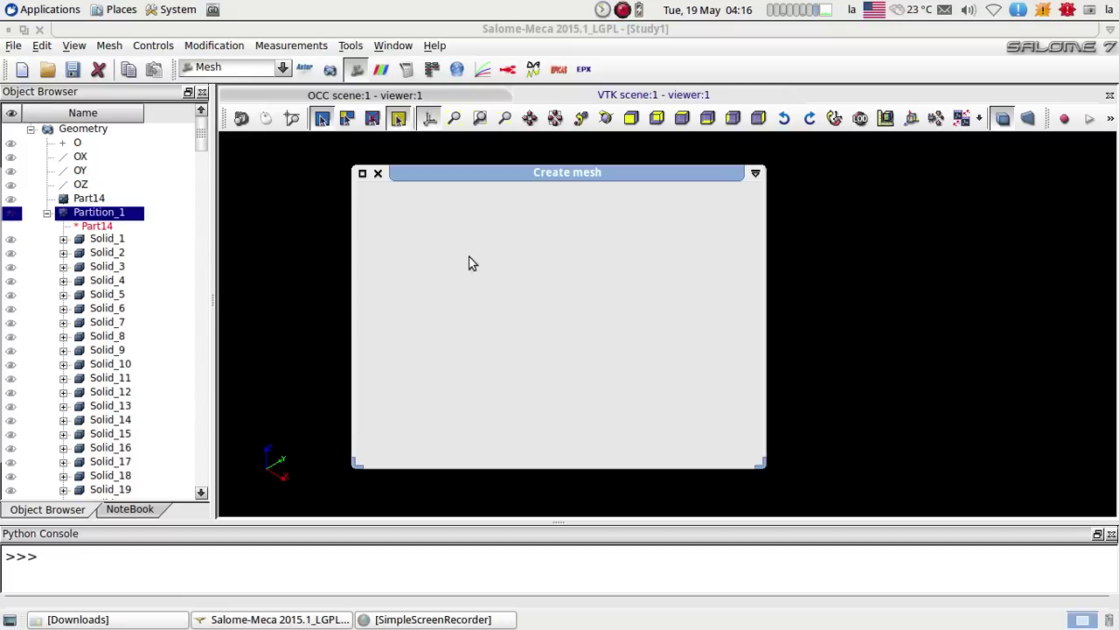
click(573, 287)
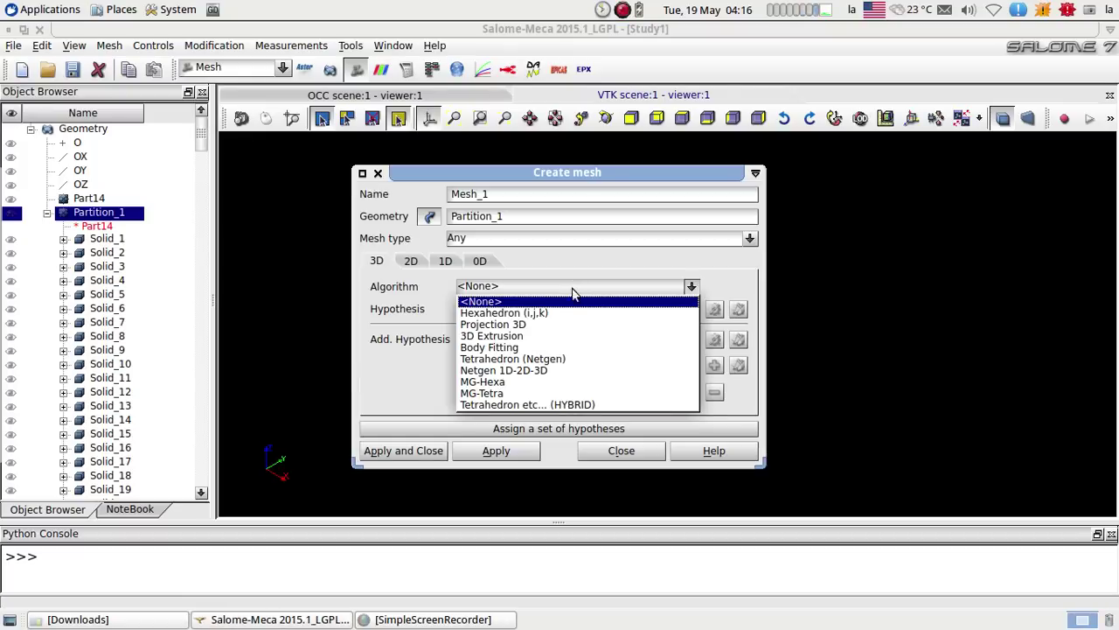
click(545, 381)
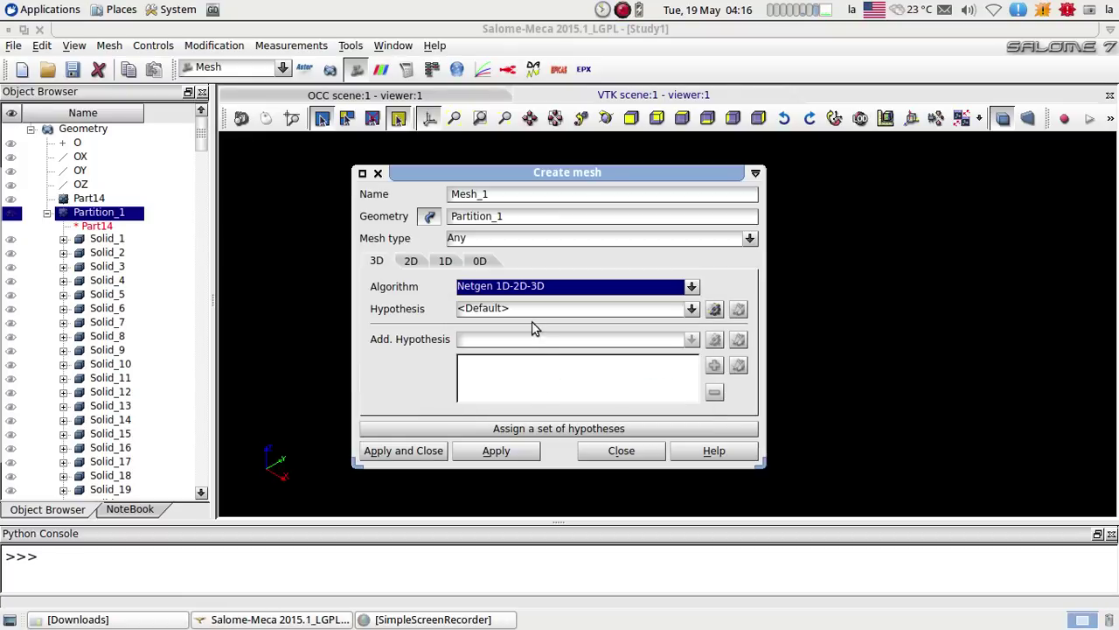
- Add a NETGEN 3D Parameters hypothesis with maximum size 4 and minimum size 1.5, and create the mesh
click(714, 311)
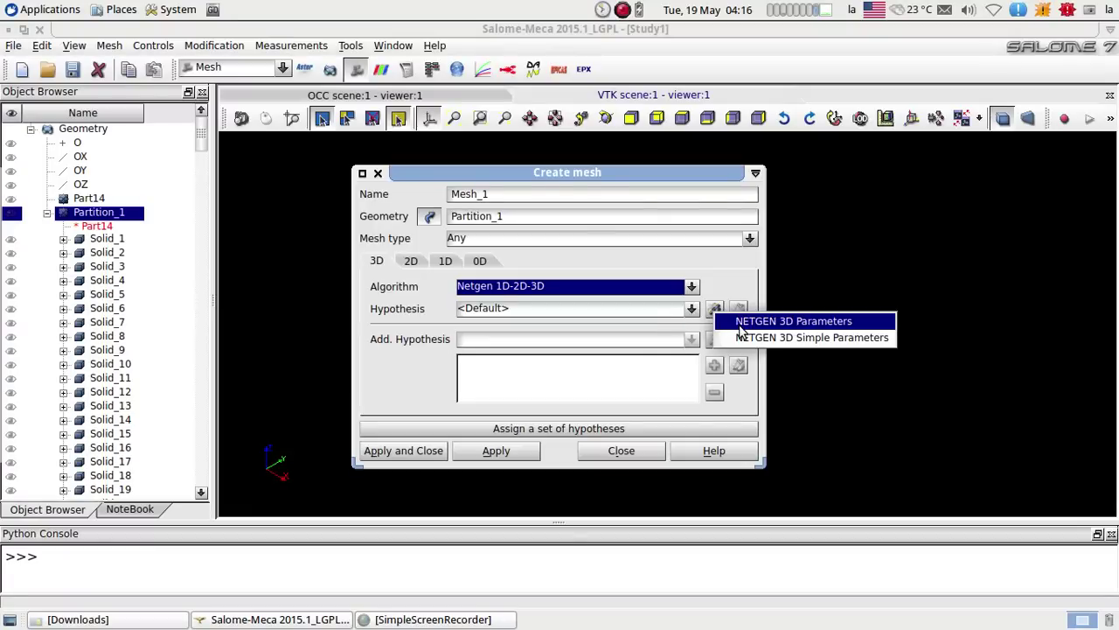
click(742, 325)
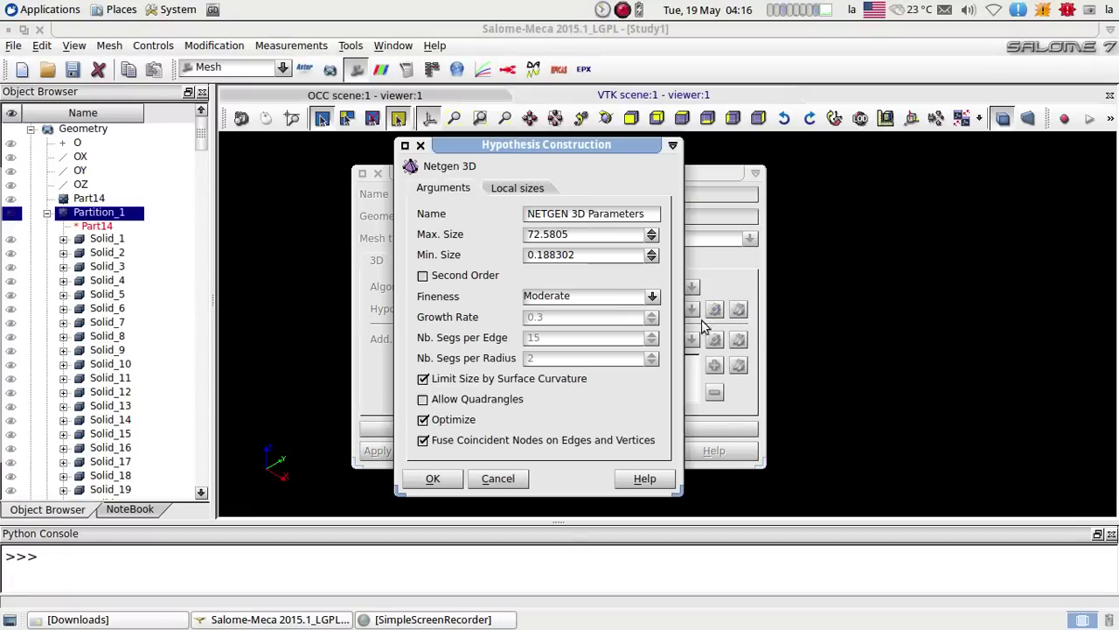
double_click(577, 235)
text(4)
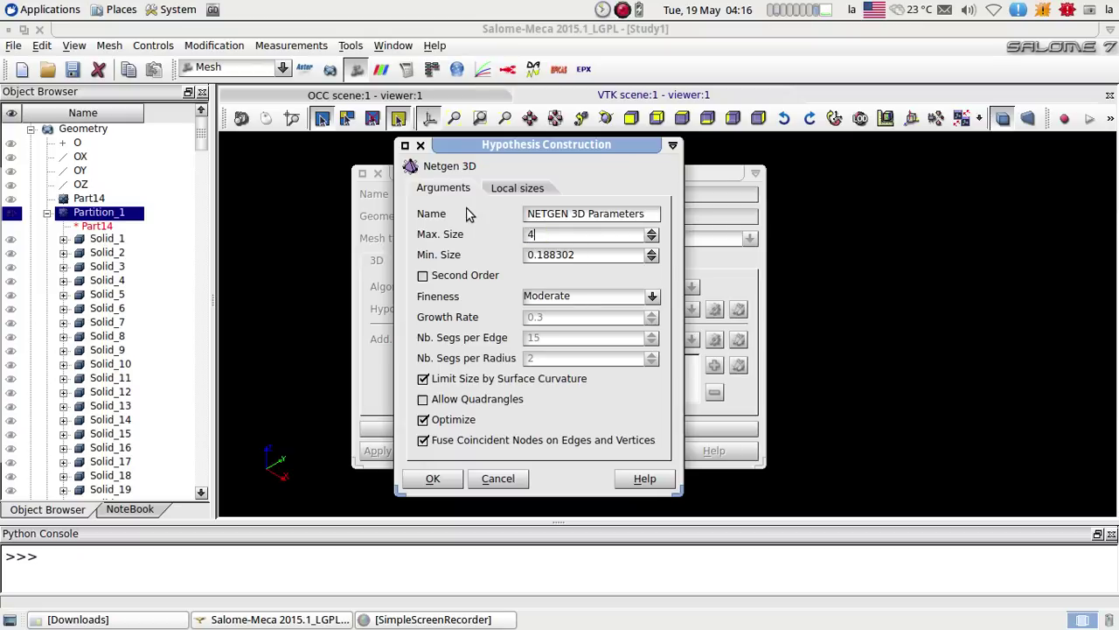
double_click(594, 252)
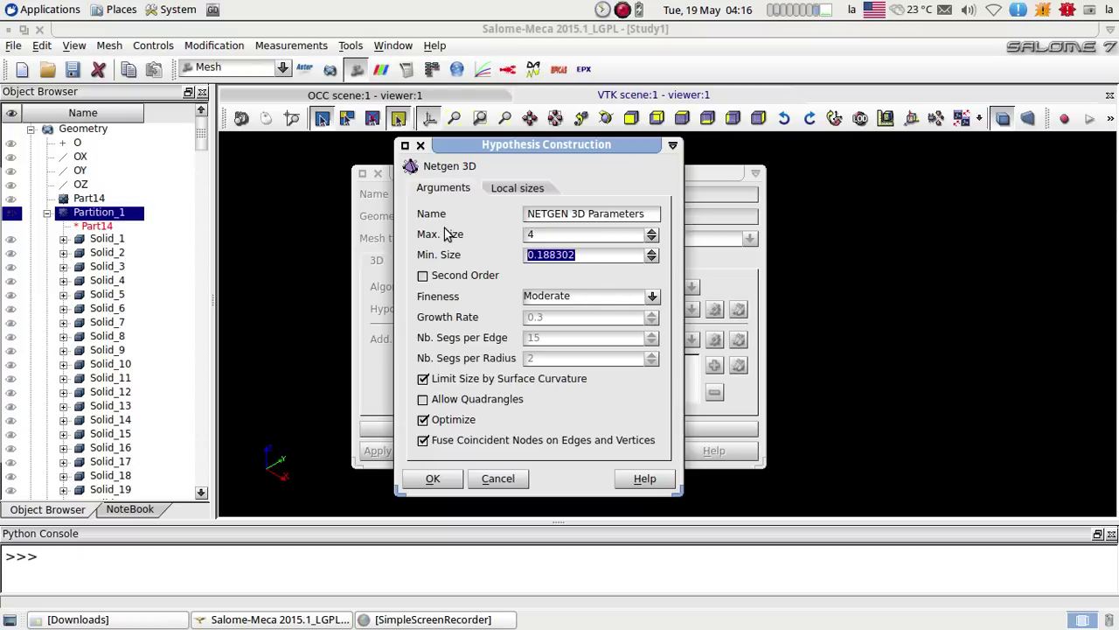
text(1.5)
click(446, 479)
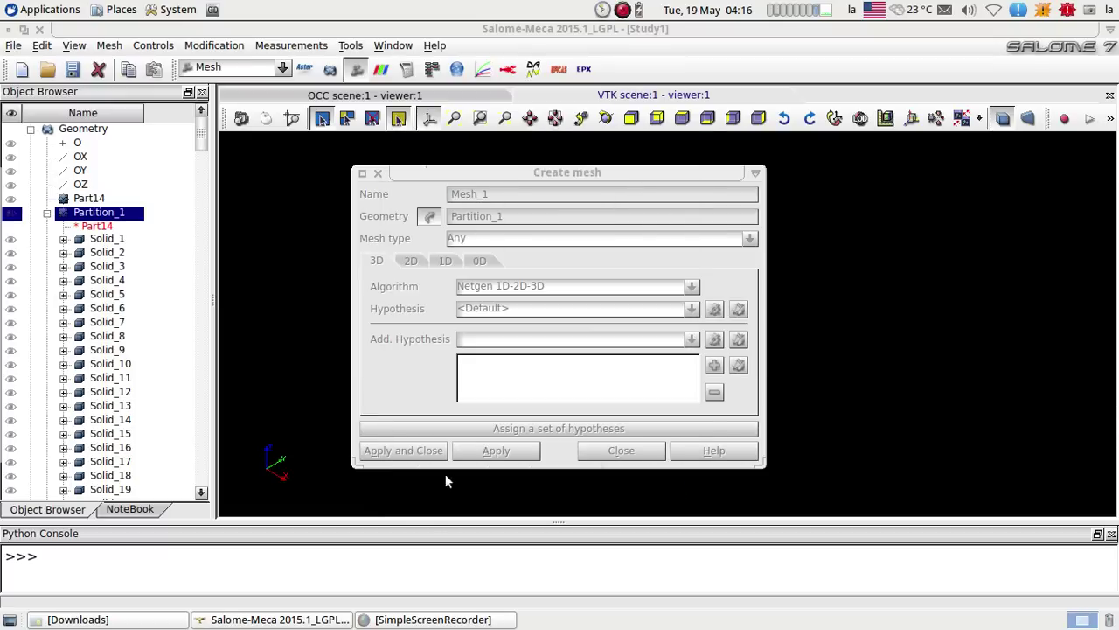
click(399, 450)
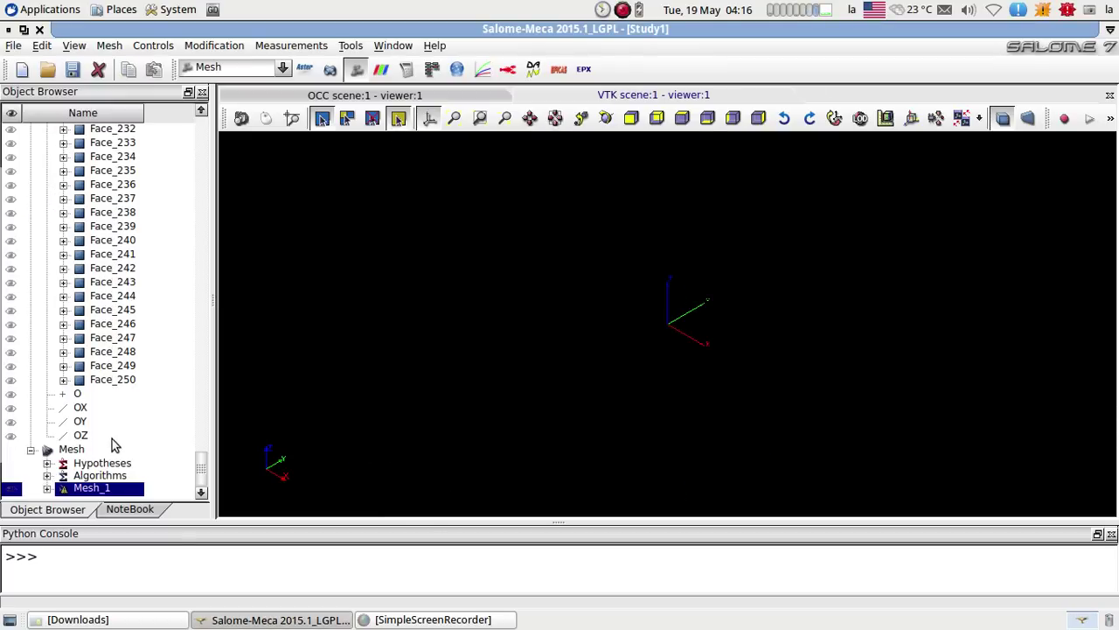
- Compute Mesh_1 with the current Netgen parameters and dismiss the computation report
right_click(92, 492)
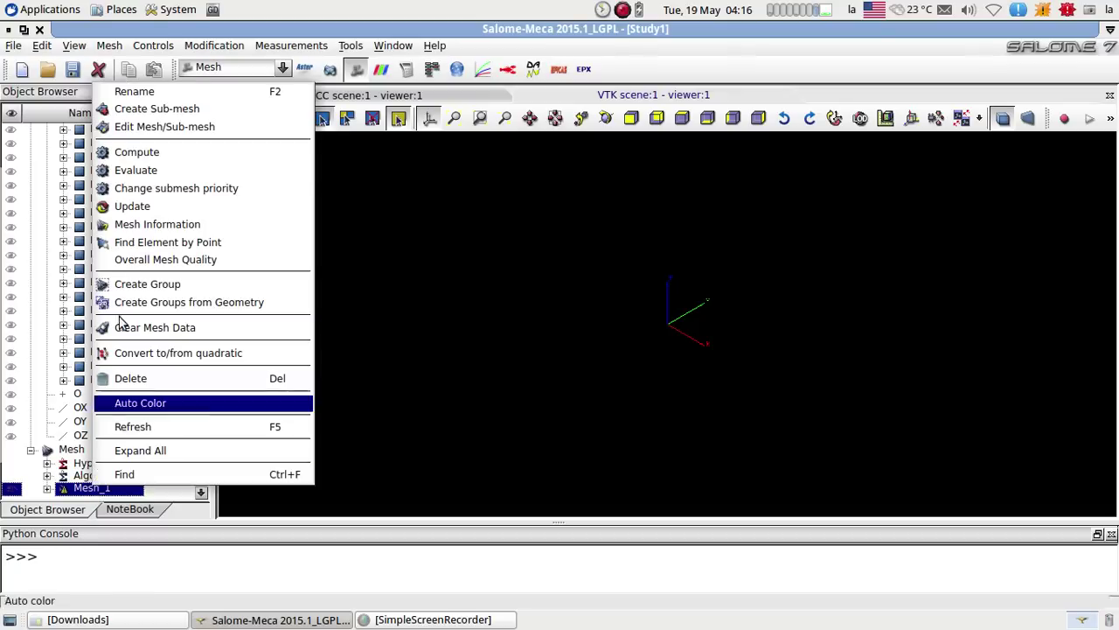
click(138, 152)
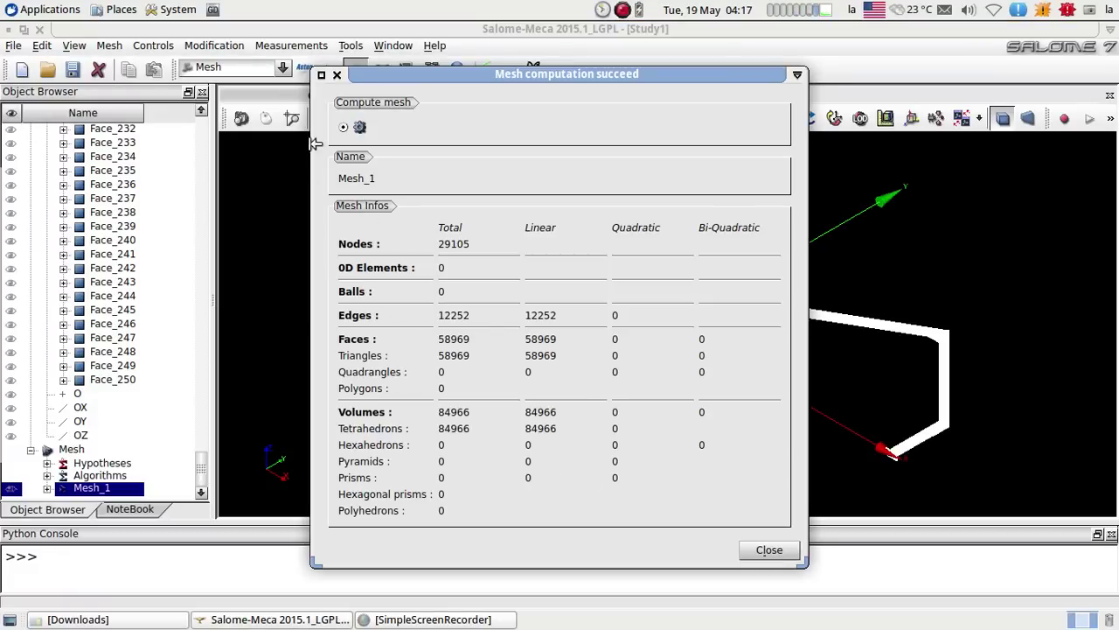
click(339, 76)
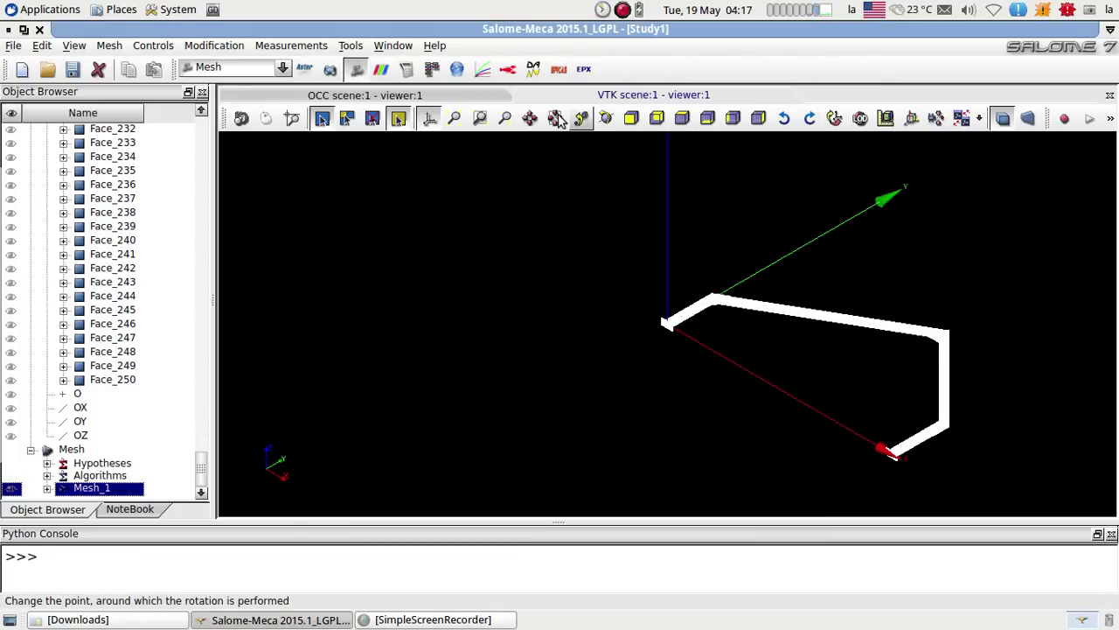
- Examine the computed mesh closely along the sloped rafter, checking the element size on its web and flanges
click(532, 120)
drag(612, 262, 685, 329)
scroll(686, 330, up, 10)
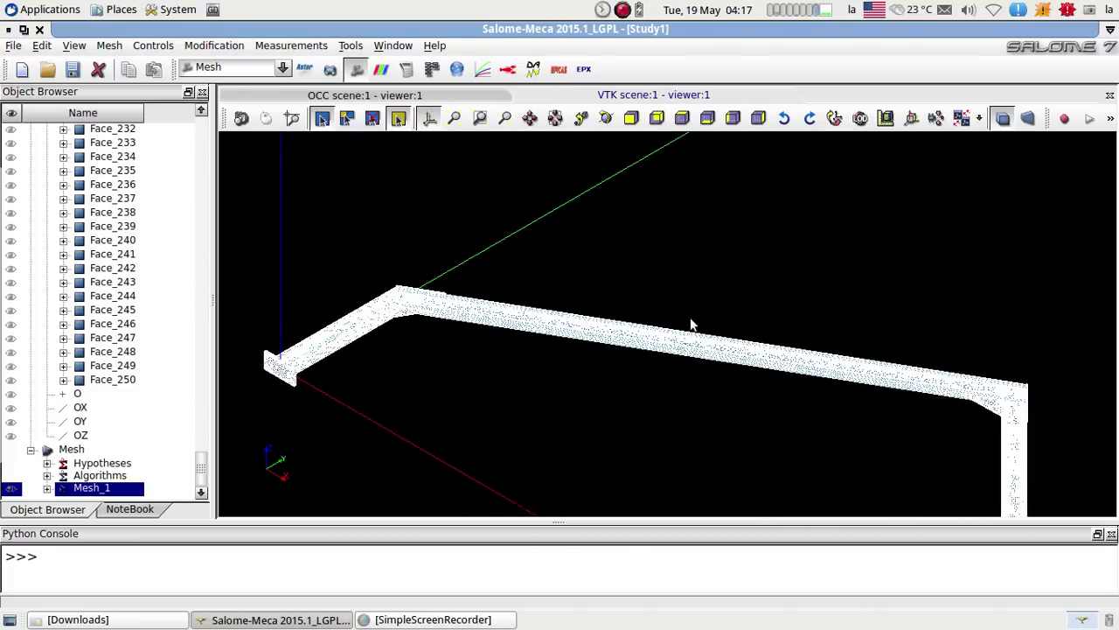
scroll(691, 360, up, 5)
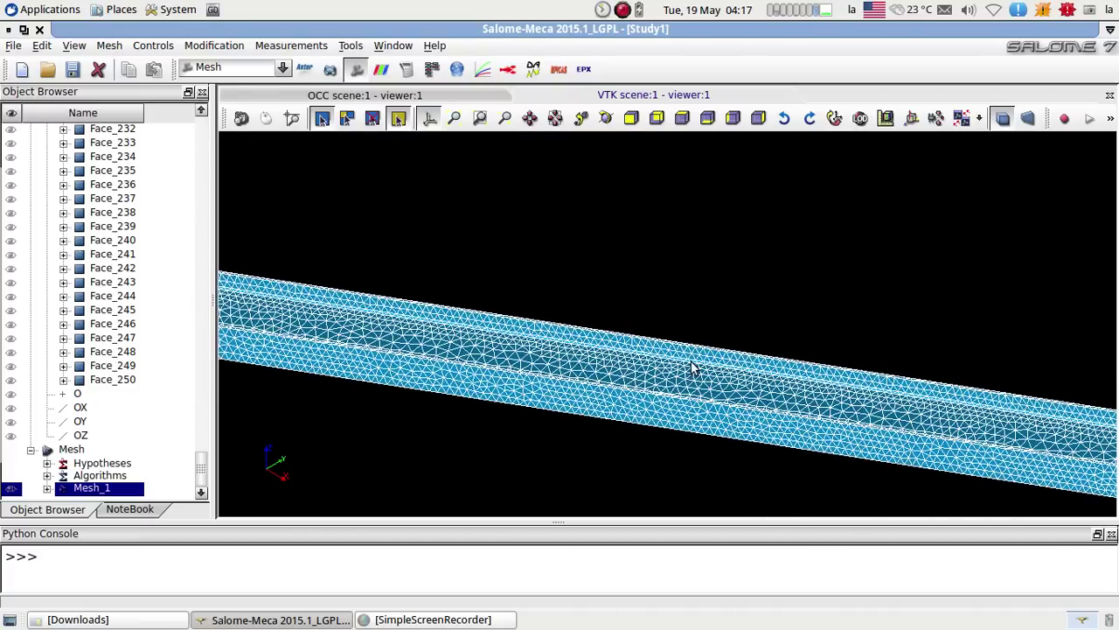
click(605, 118)
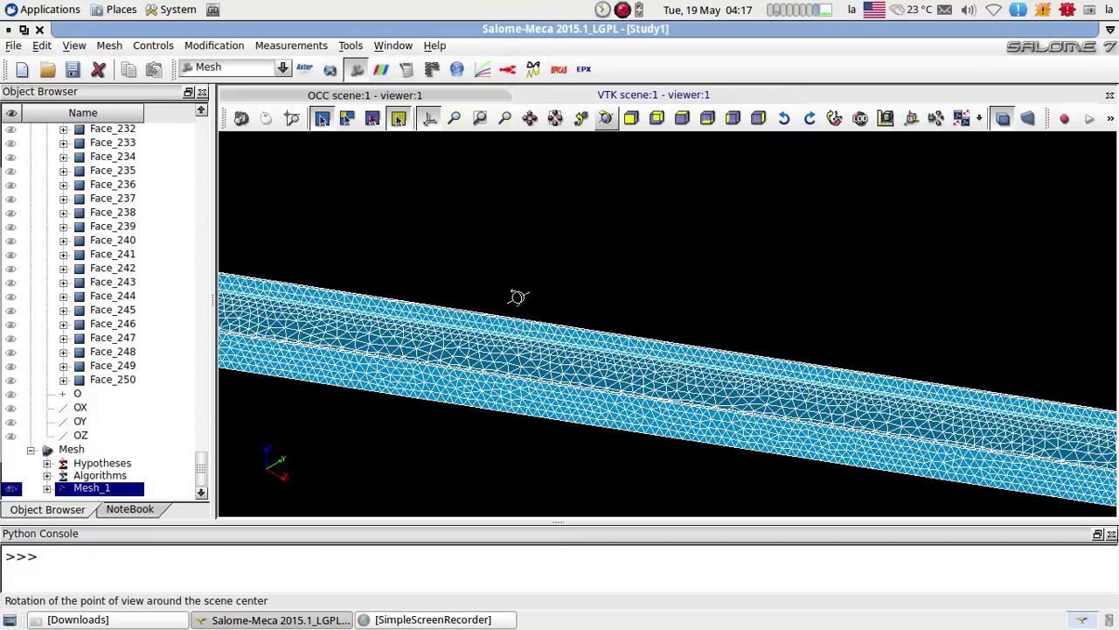
drag(516, 297, 491, 406)
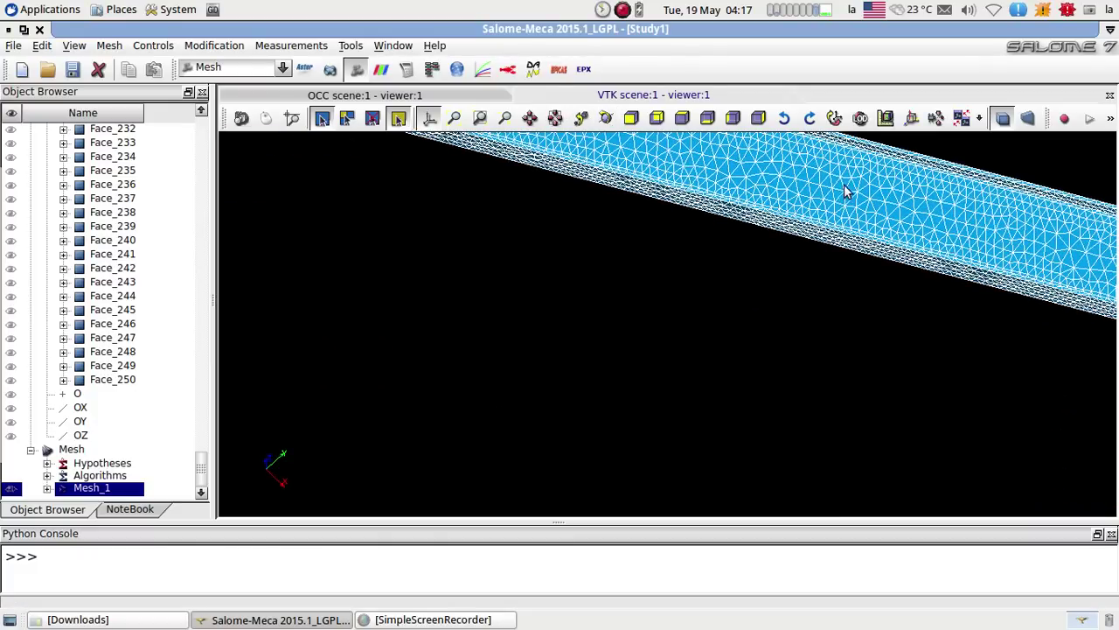
click(530, 118)
drag(632, 329, 466, 391)
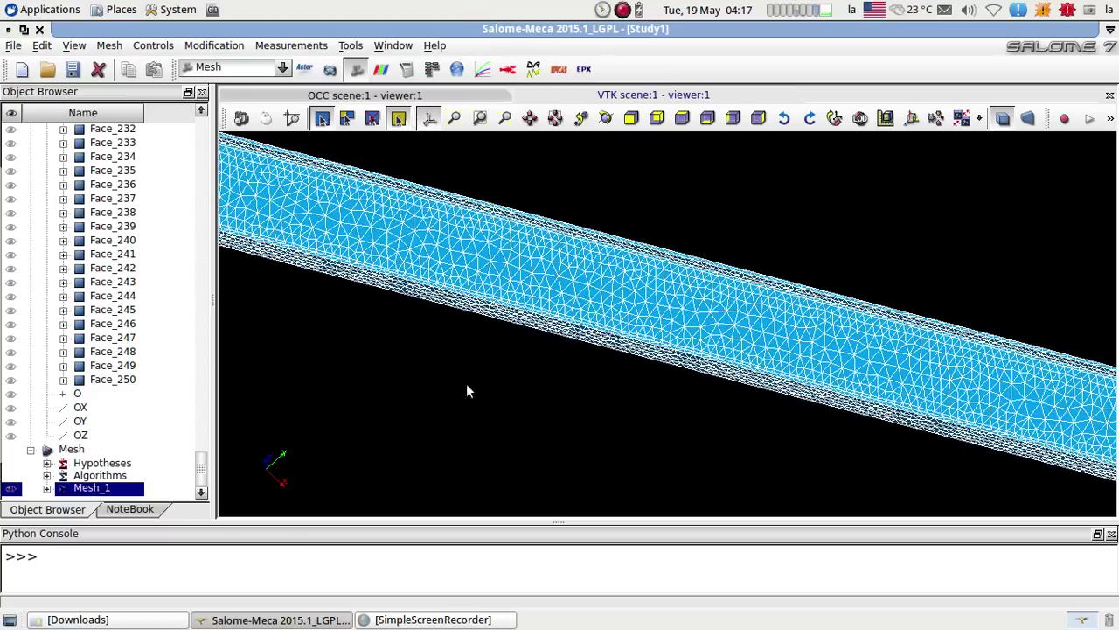
- Edit the NETGEN 3D Parameters hypothesis to set the fineness to Very Coarse
click(47, 463)
scroll(74, 450, down, 1)
right_click(117, 449)
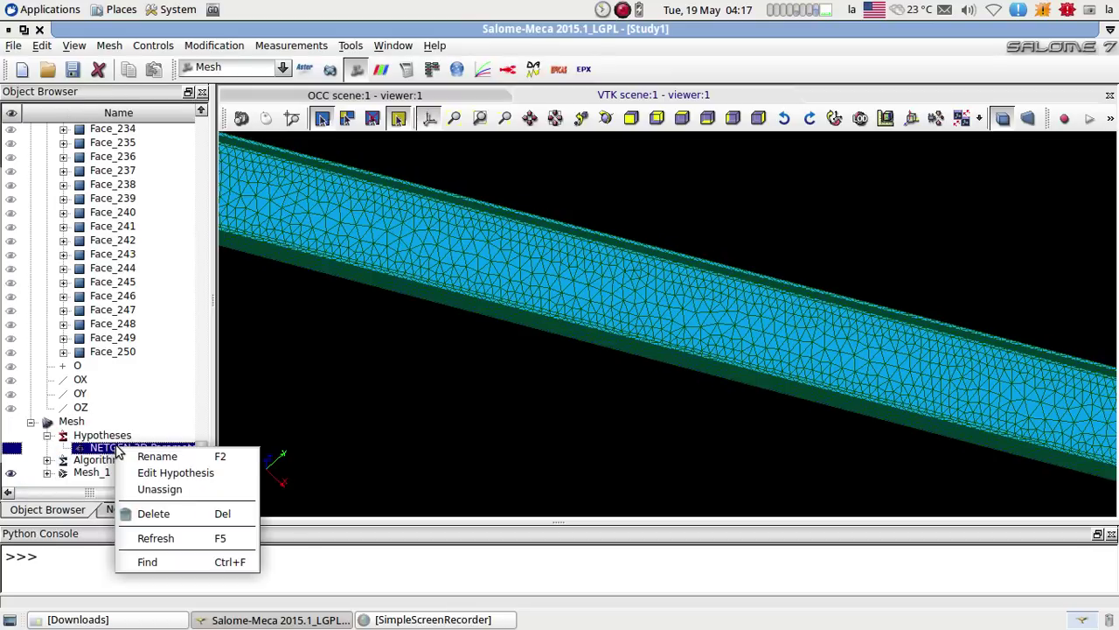
click(162, 472)
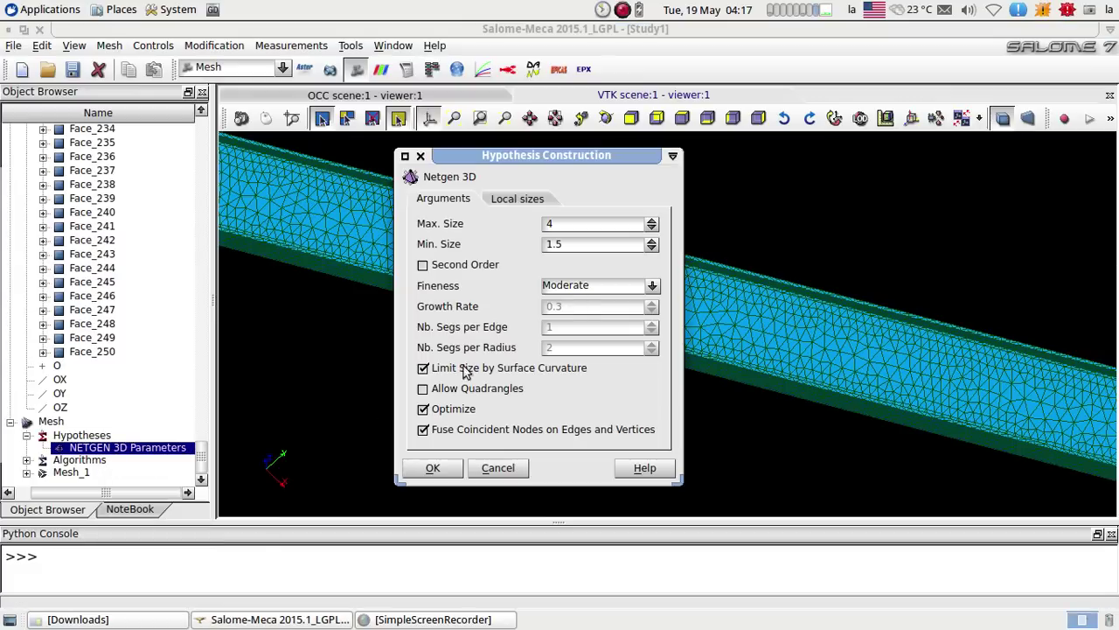
click(567, 285)
click(568, 305)
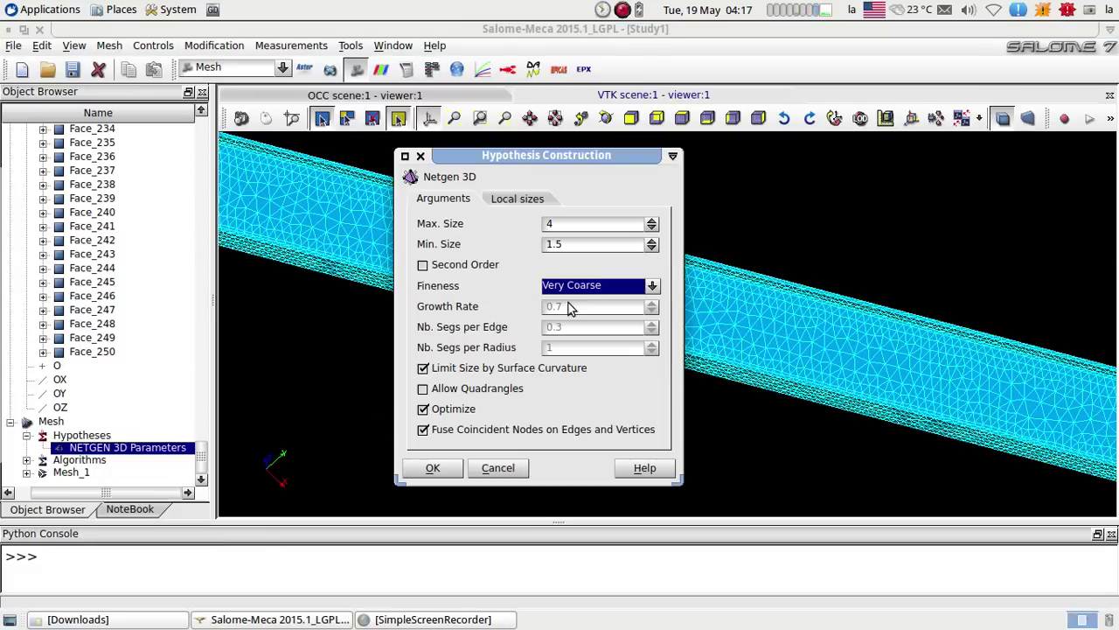
click(432, 467)
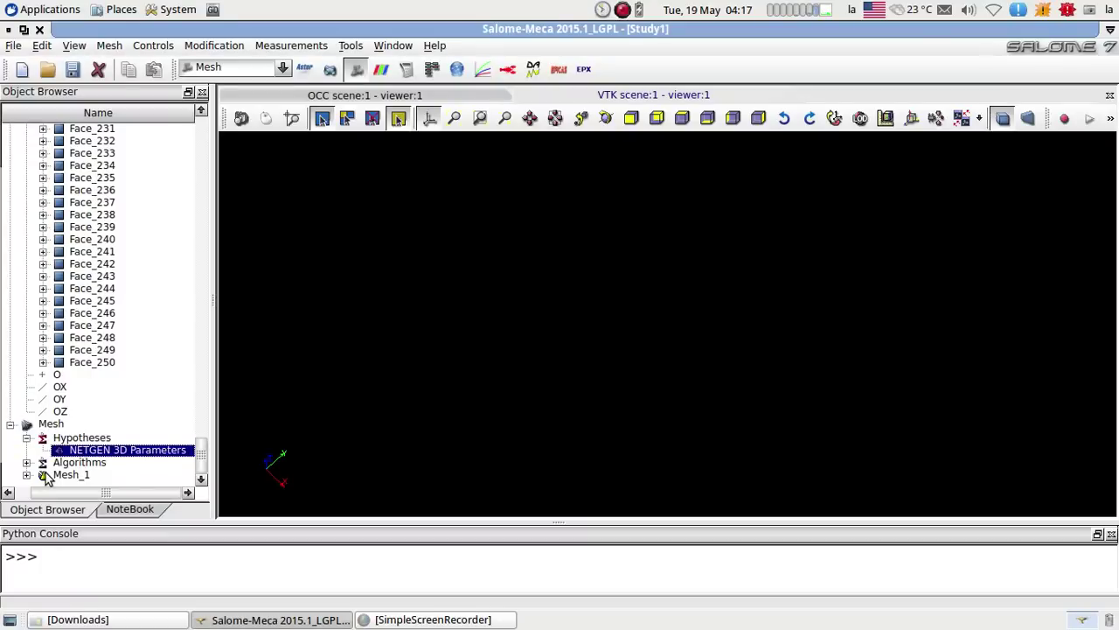
- Recompute Mesh_1 with the edited hypothesis, dismiss the report and show the whole frame
right_click(45, 475)
click(114, 137)
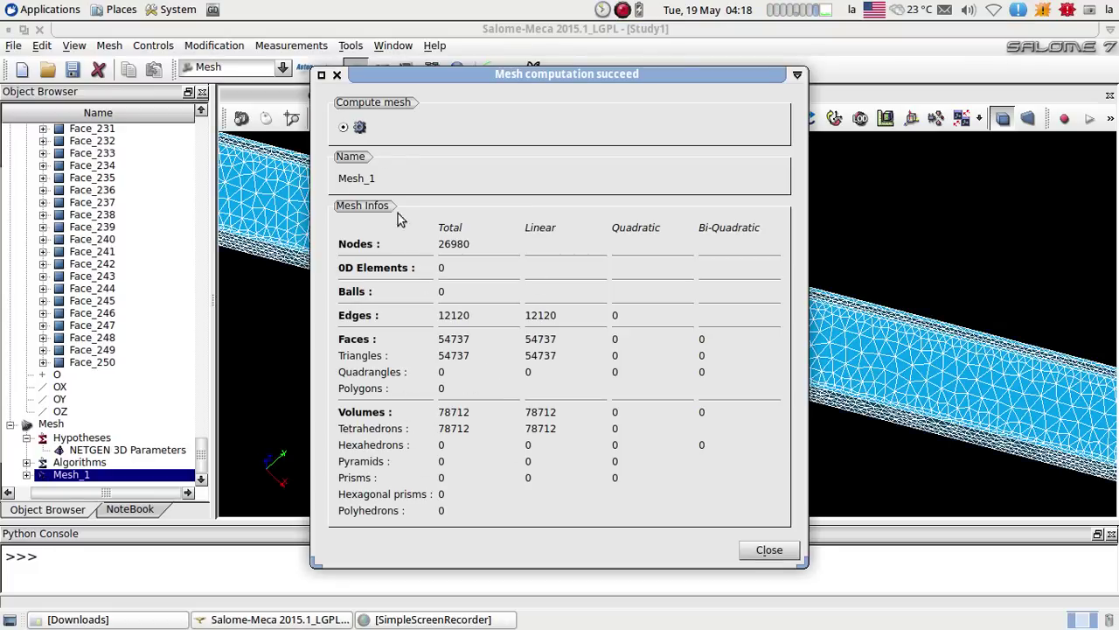
click(337, 76)
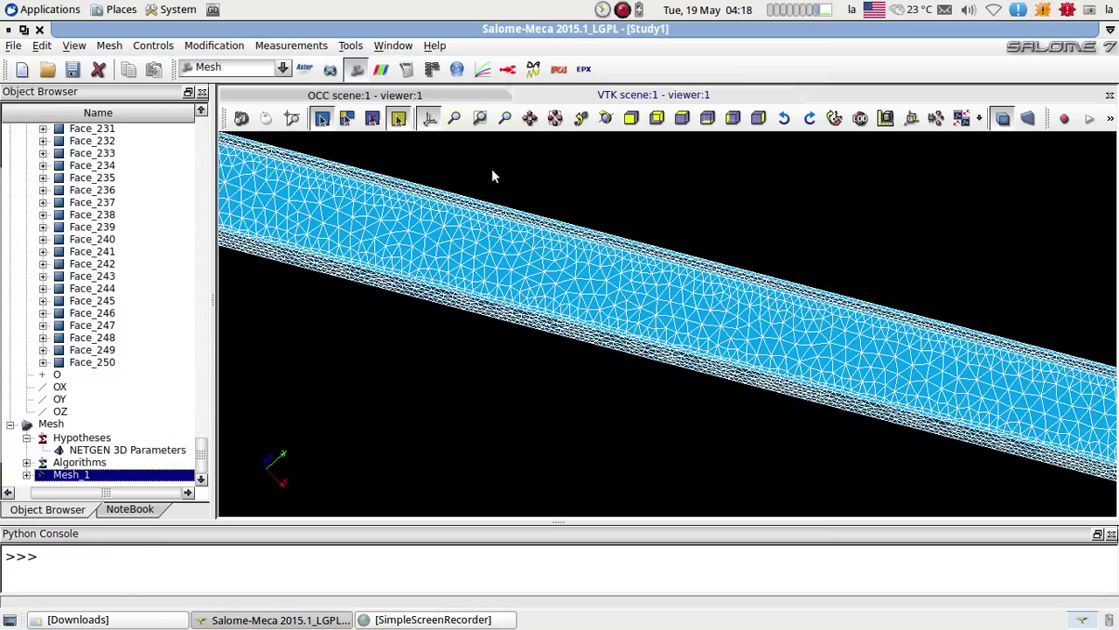
click(556, 121)
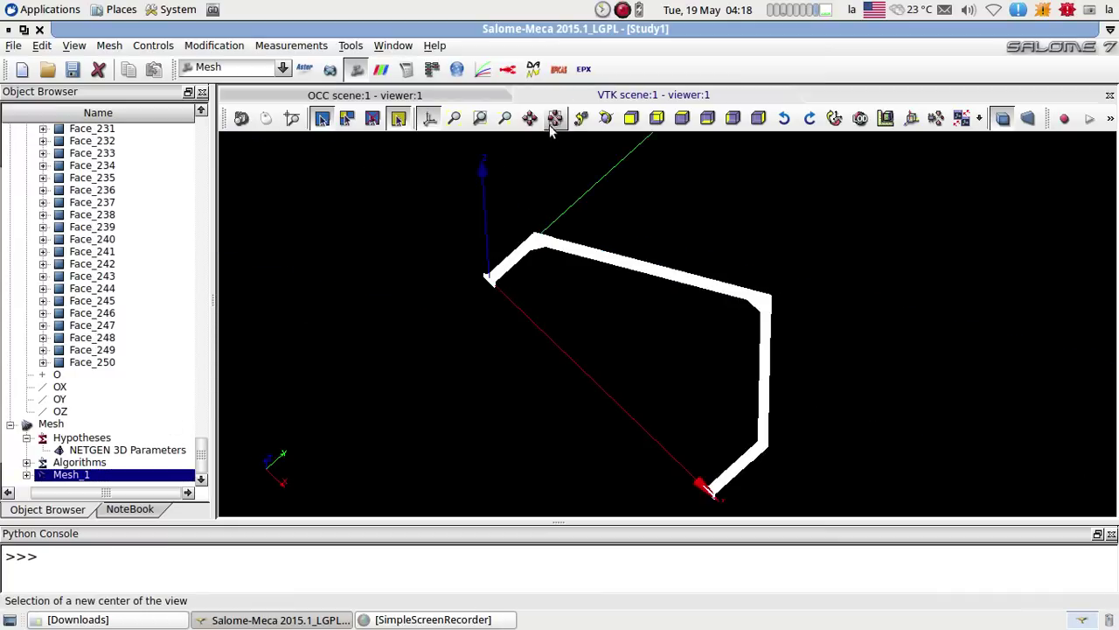
- Create two standalone groups on Mesh_1, one containing all face elements and one containing all edge elements
click(109, 45)
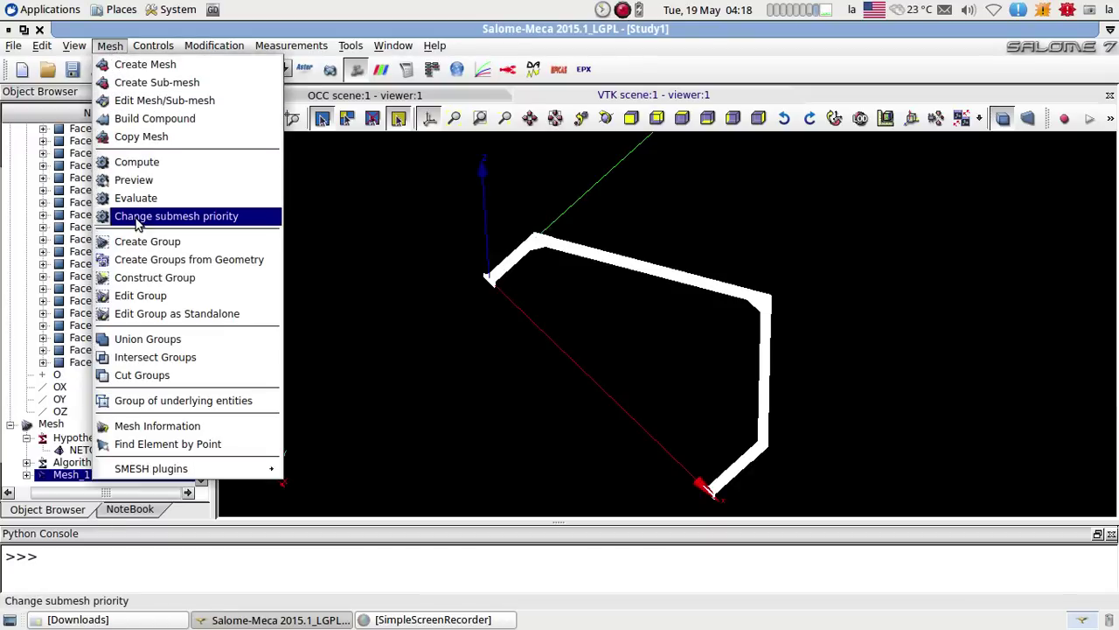
click(148, 248)
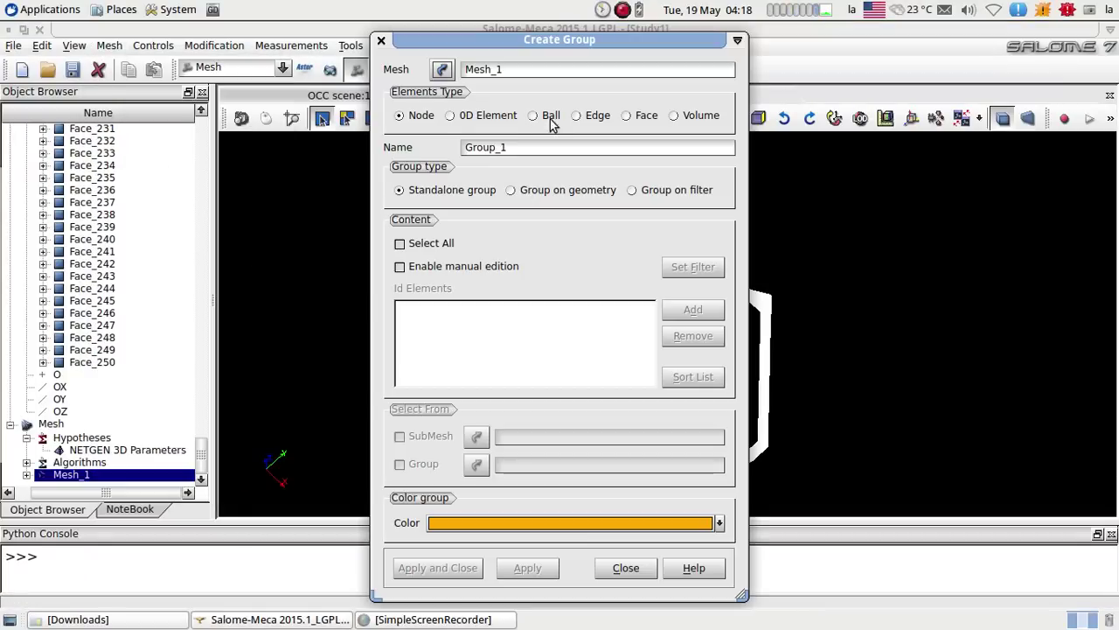
click(637, 119)
click(401, 244)
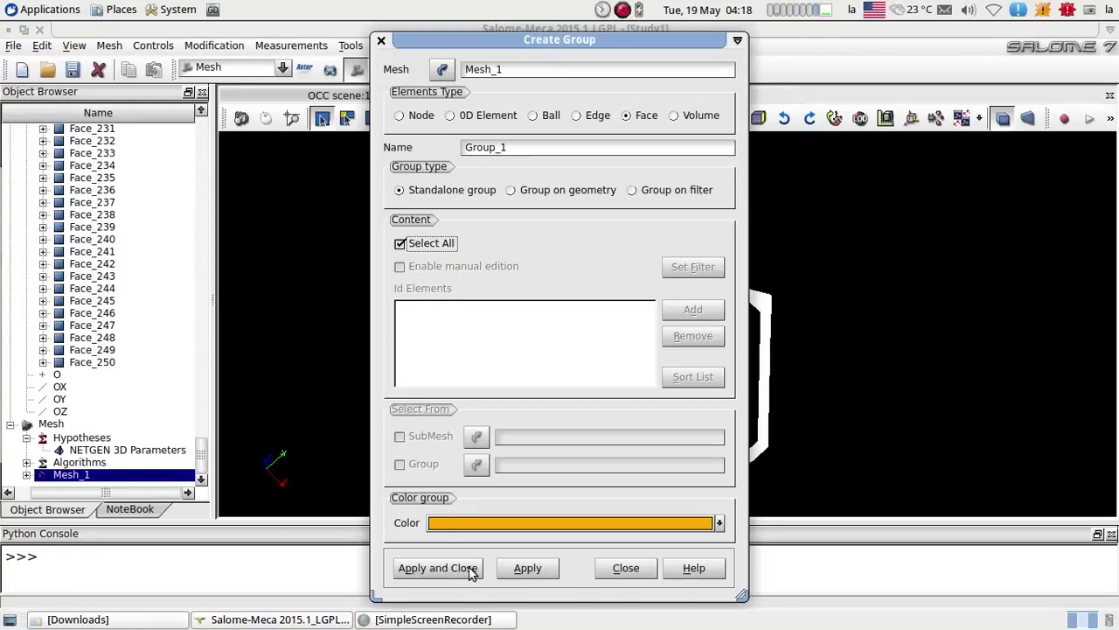
click(523, 568)
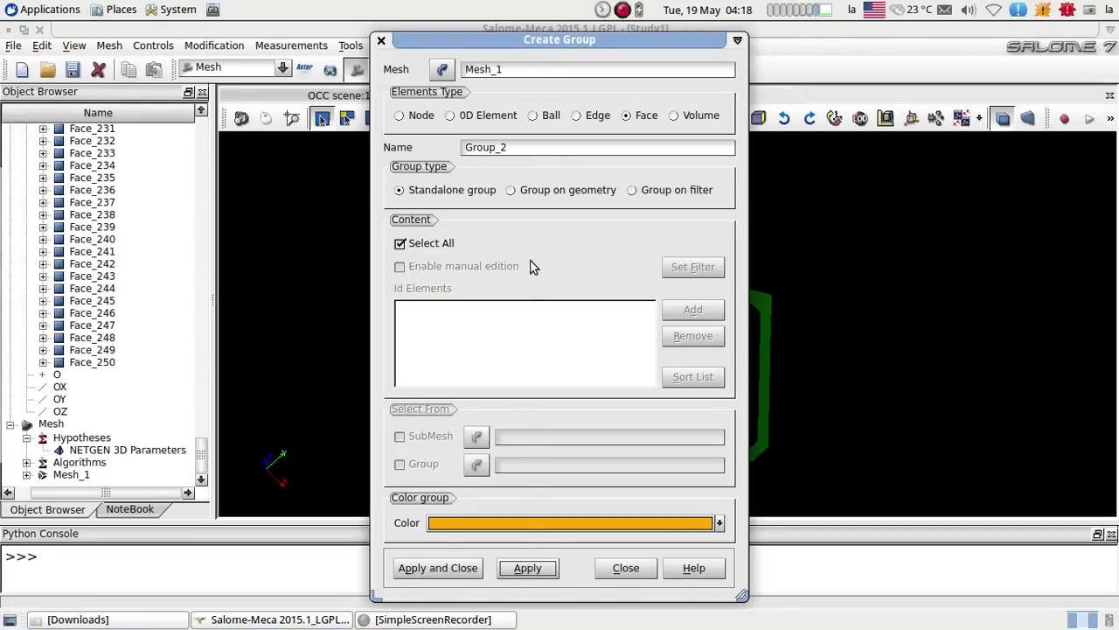
click(577, 115)
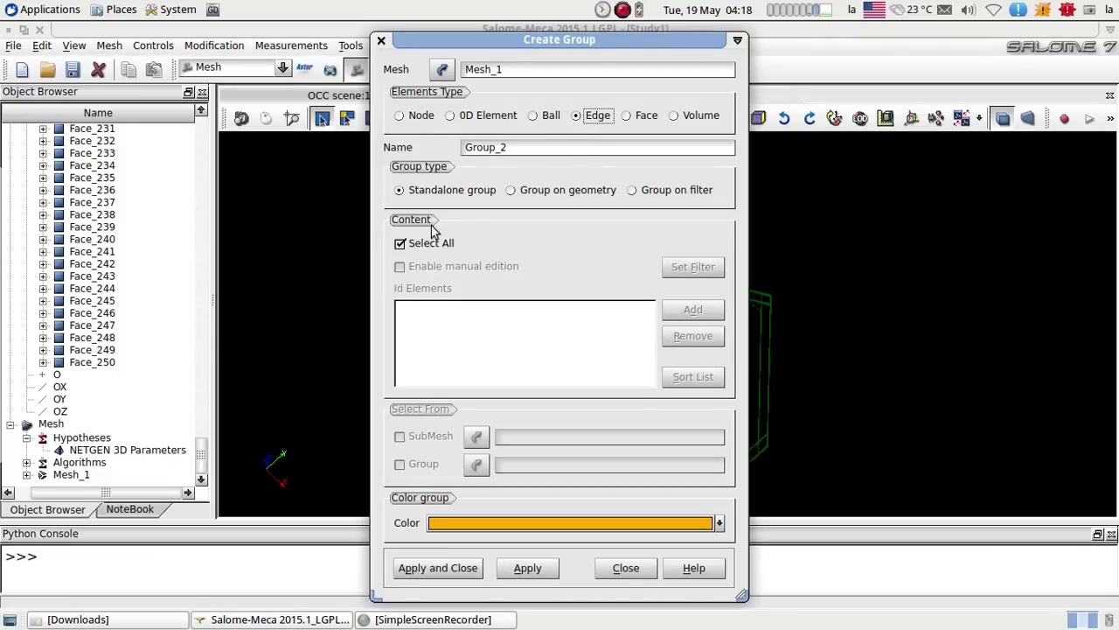
click(470, 570)
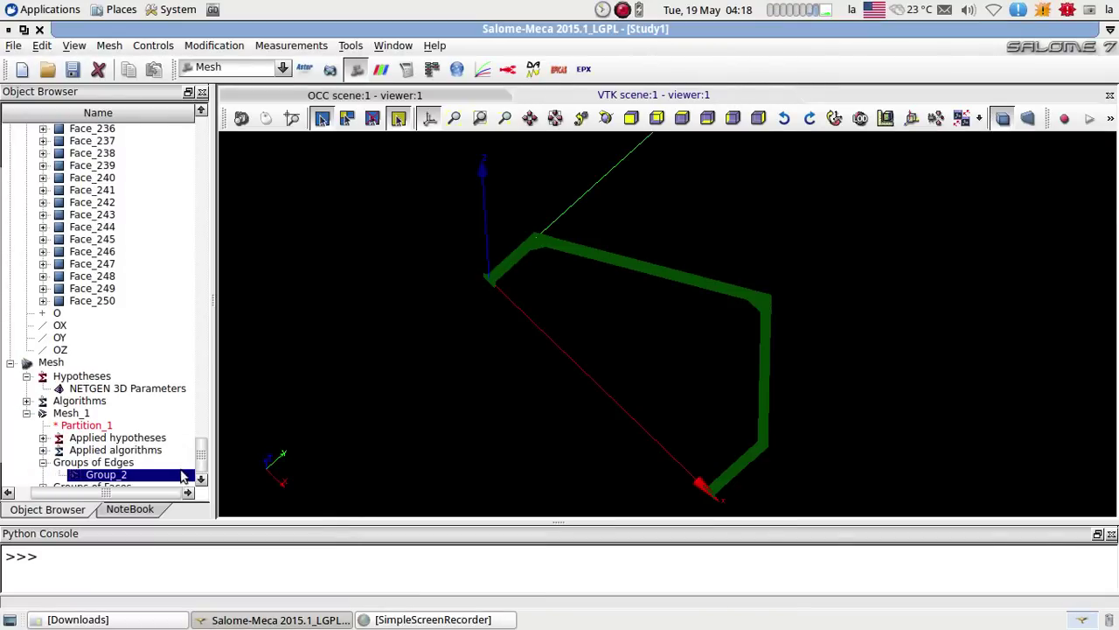
- Delete the all-edges group of Mesh_1 together with its contents
right_click(114, 468)
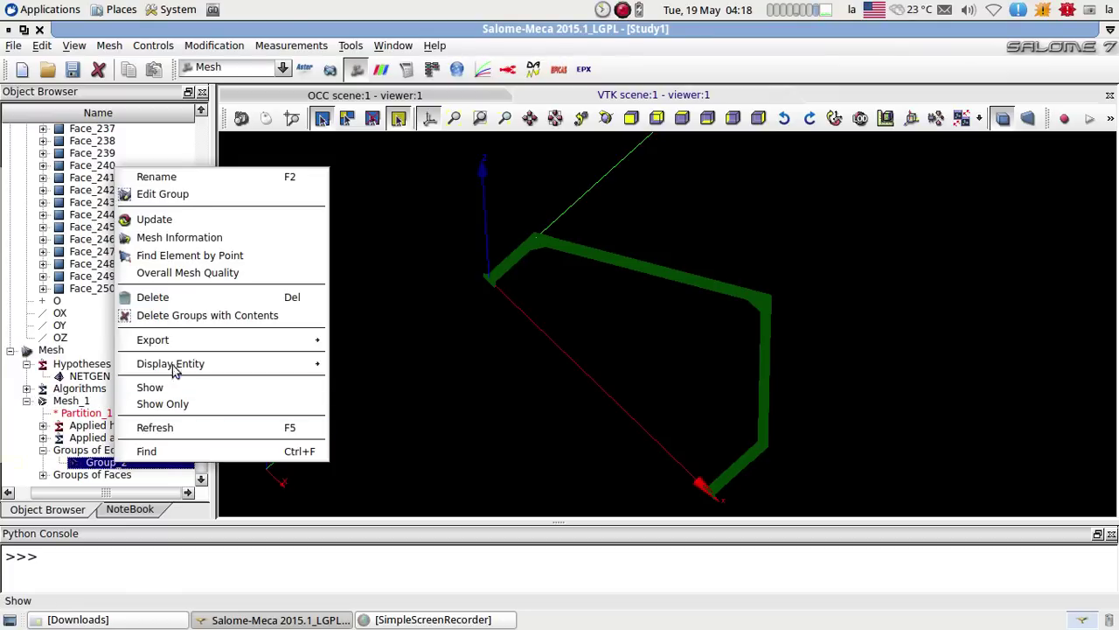
click(187, 317)
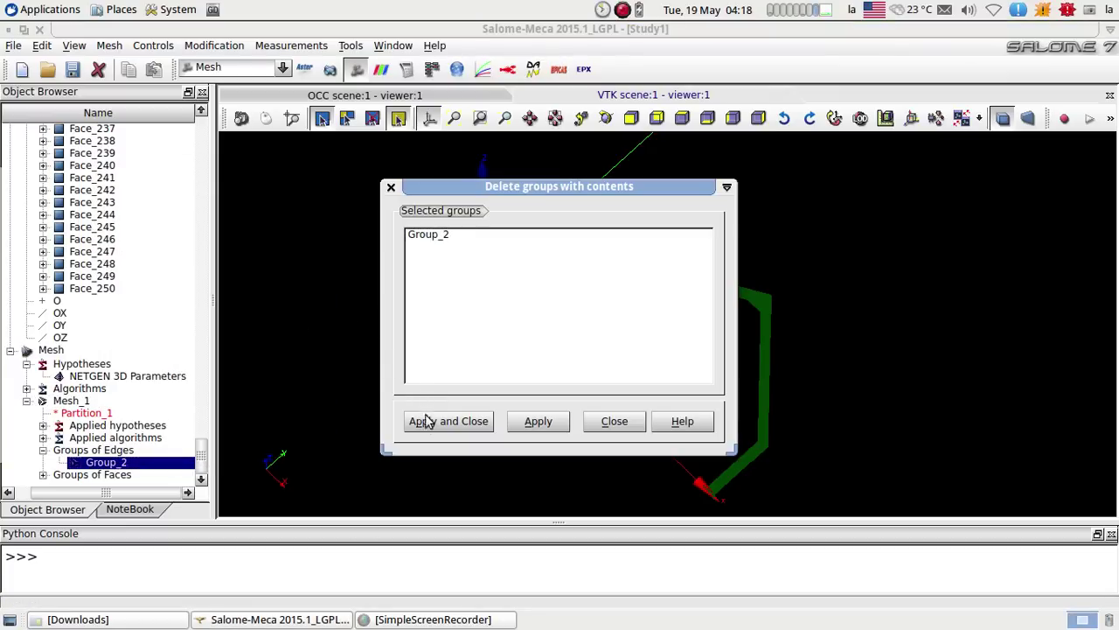
click(430, 424)
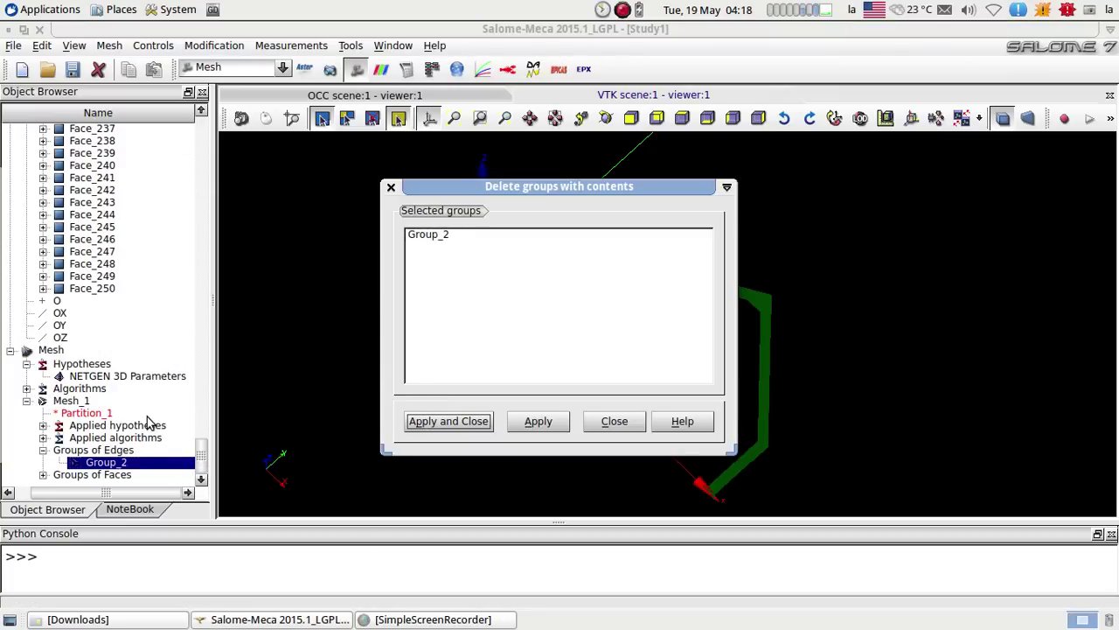
- Delete the all-faces group of Mesh_1 together with its contents
click(43, 474)
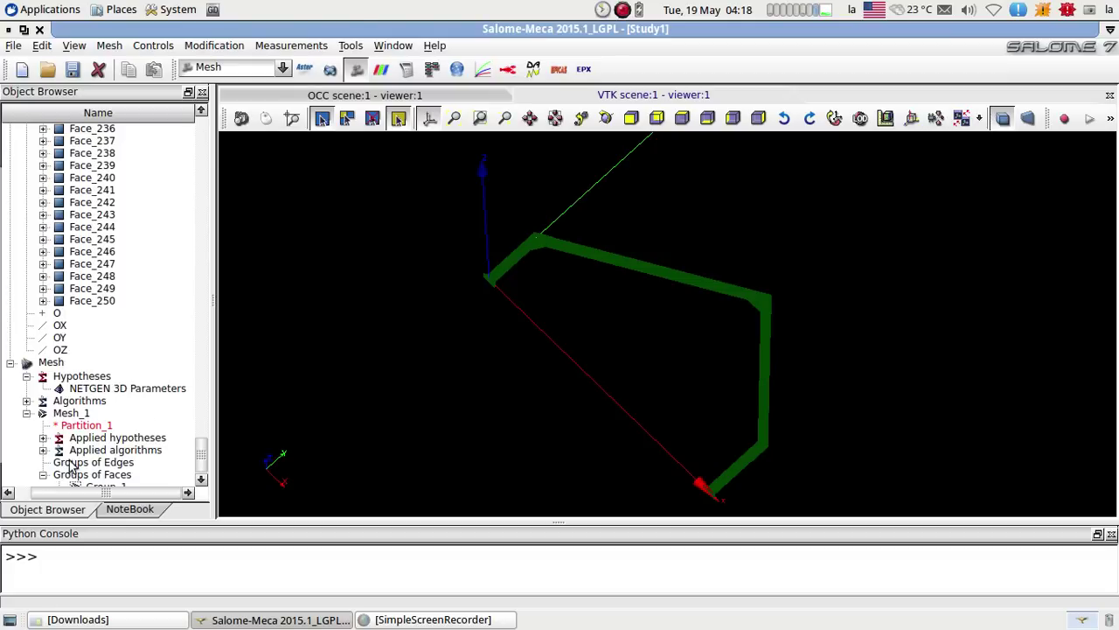
scroll(132, 400, down, 1)
right_click(105, 475)
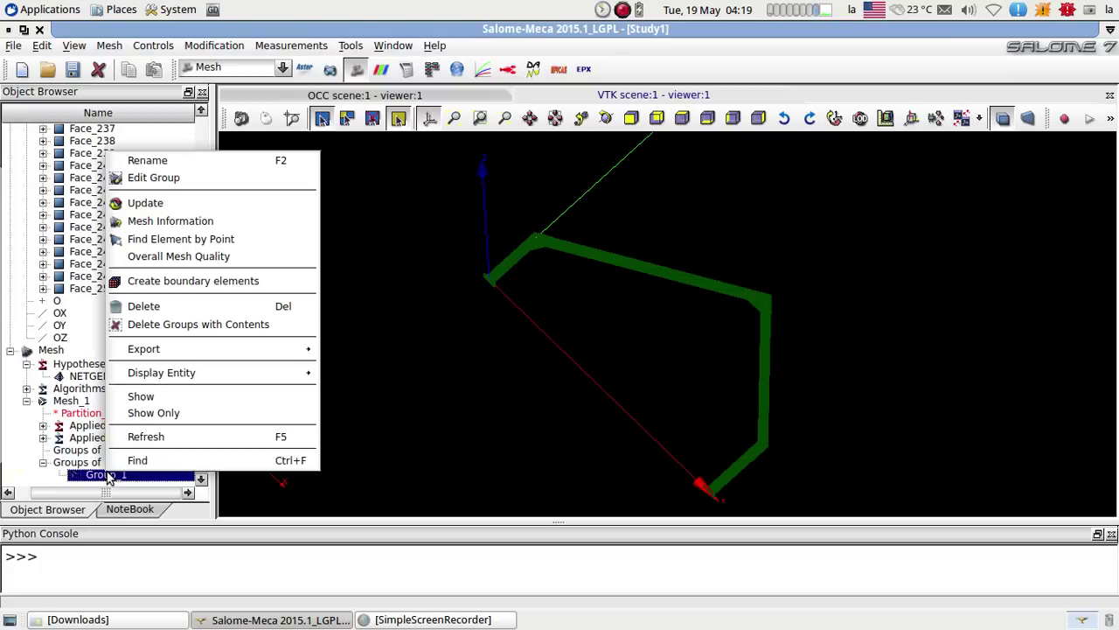
click(181, 326)
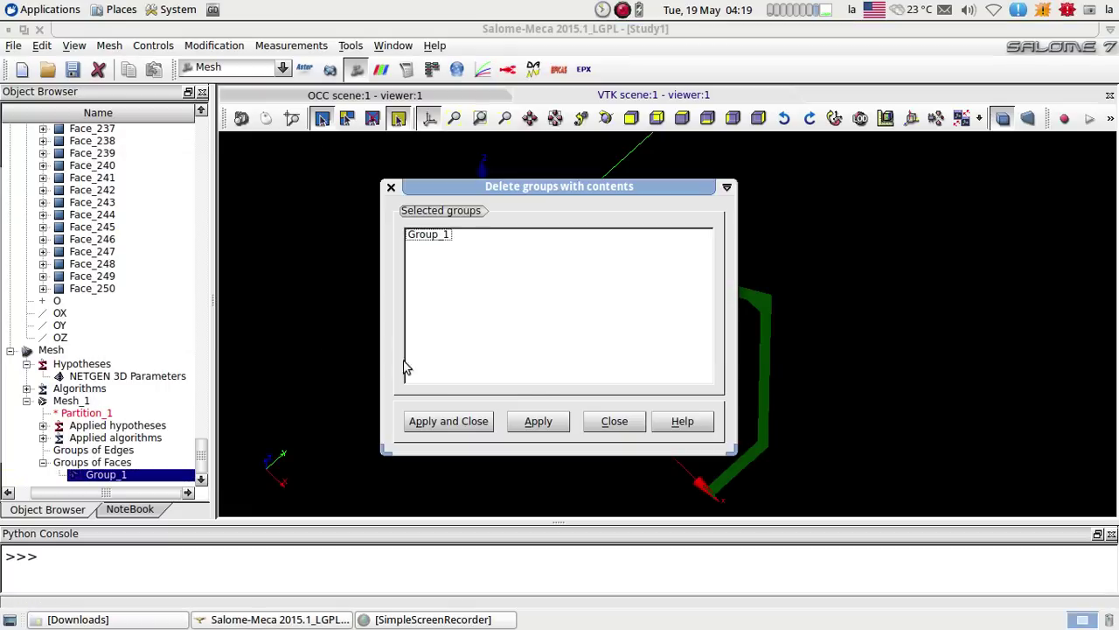
click(464, 422)
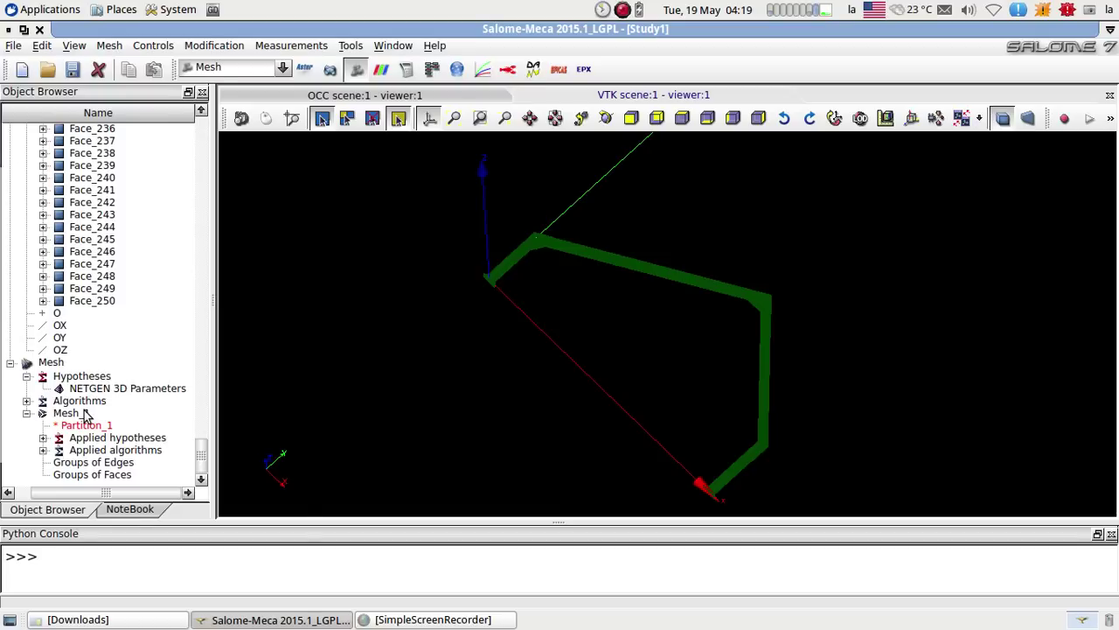
- Check the mesh information of Mesh_1 for remaining element types and inspect the meshed frame from the front
right_click(85, 411)
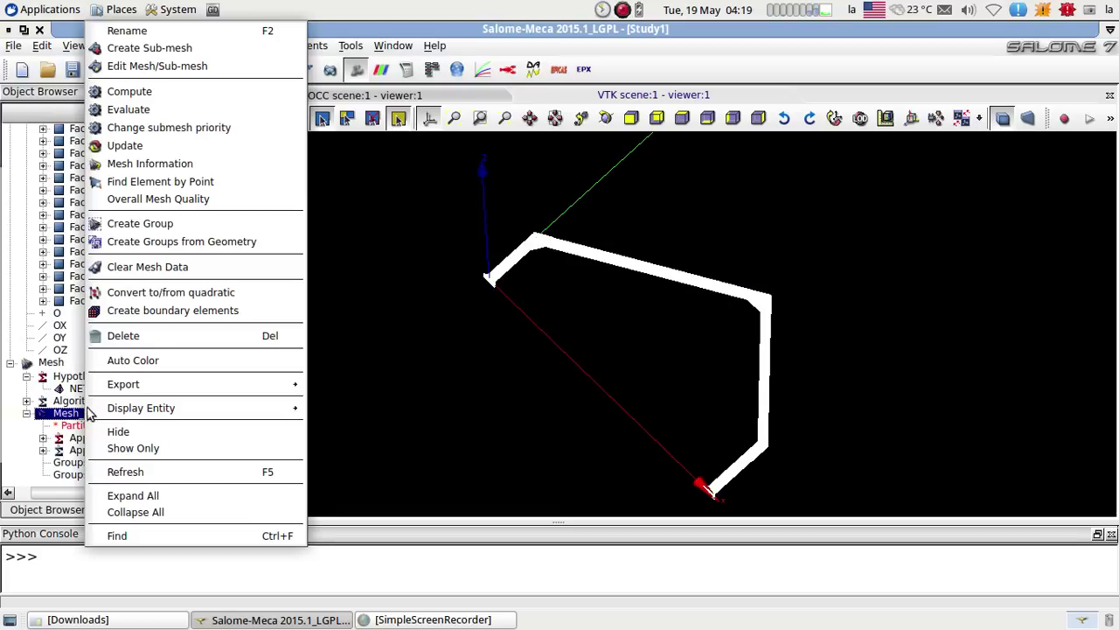
click(184, 171)
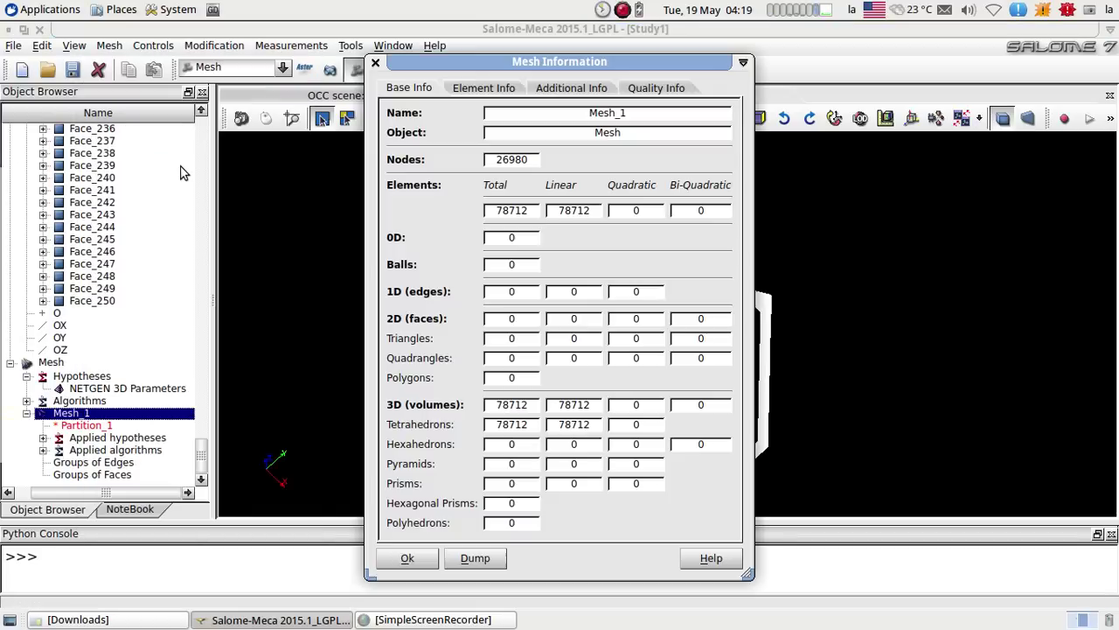
click(375, 63)
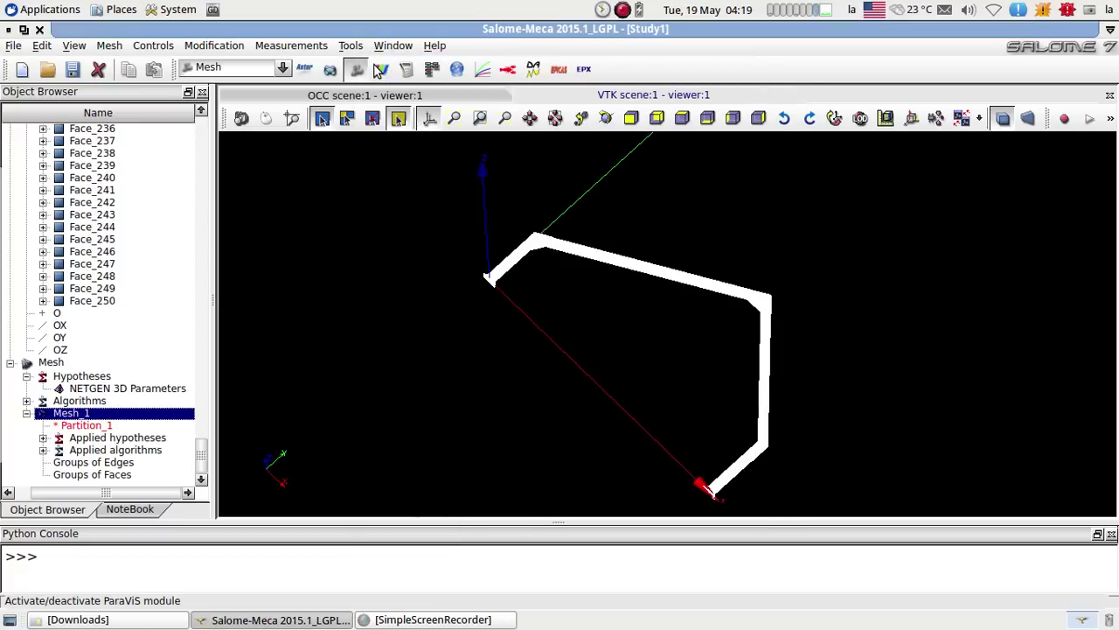
click(606, 118)
drag(453, 256, 669, 310)
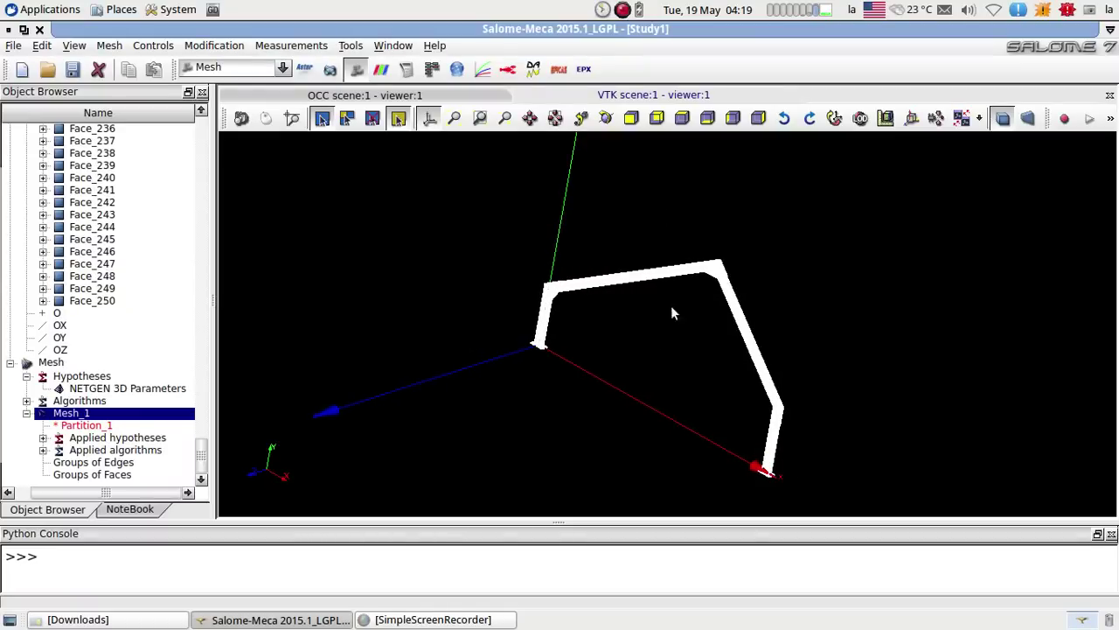
click(605, 118)
drag(825, 352, 1019, 346)
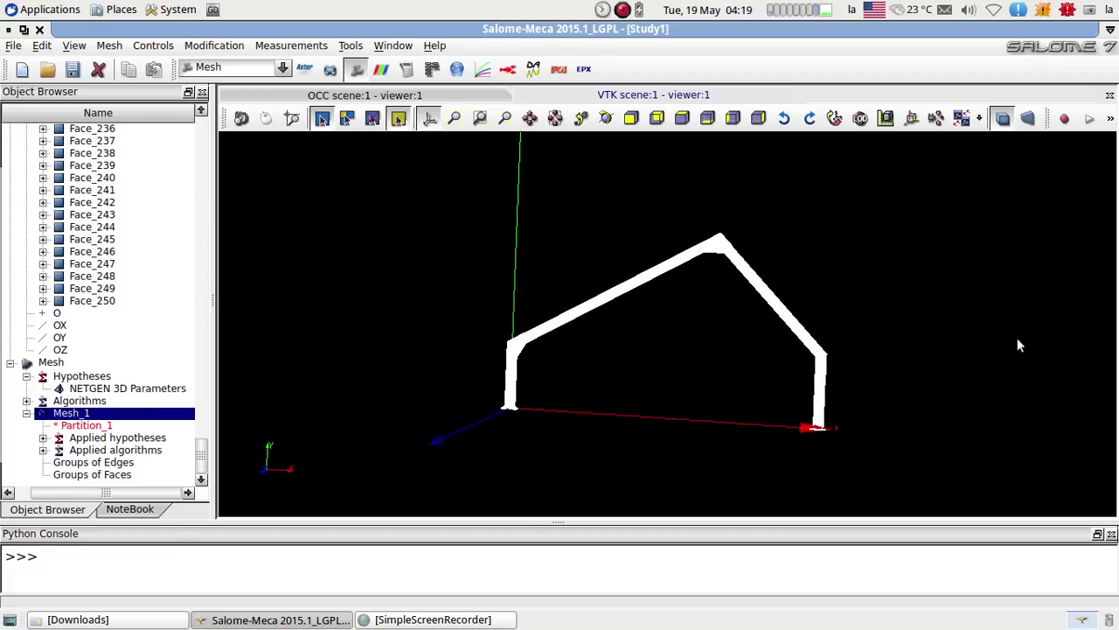
scroll(731, 223, up, 5)
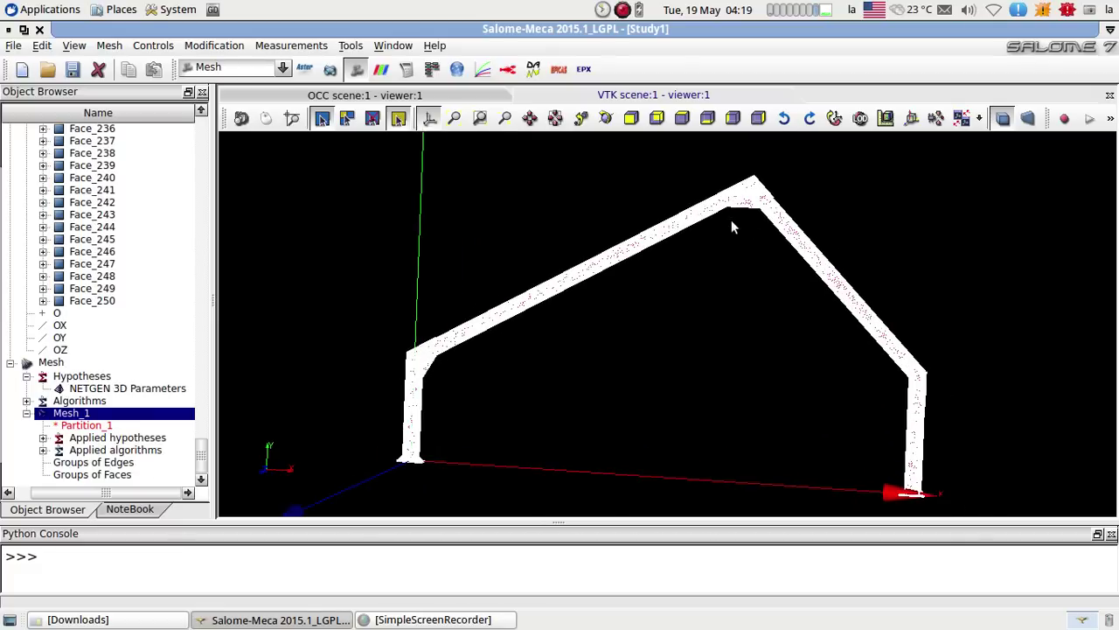
scroll(731, 220, down, 1)
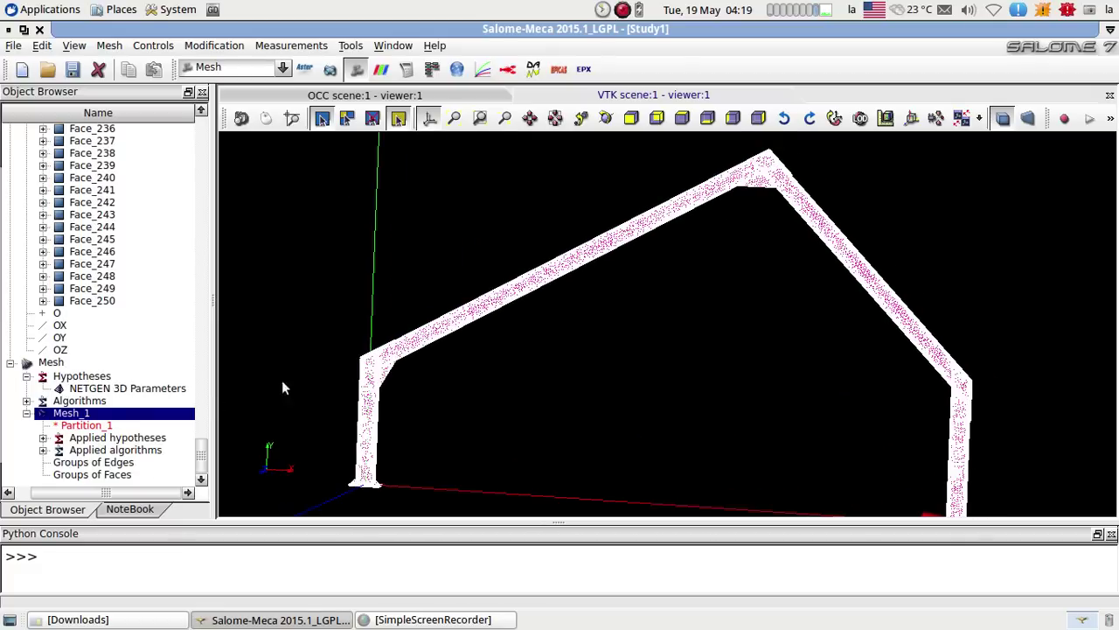
scroll(581, 346, down, 2)
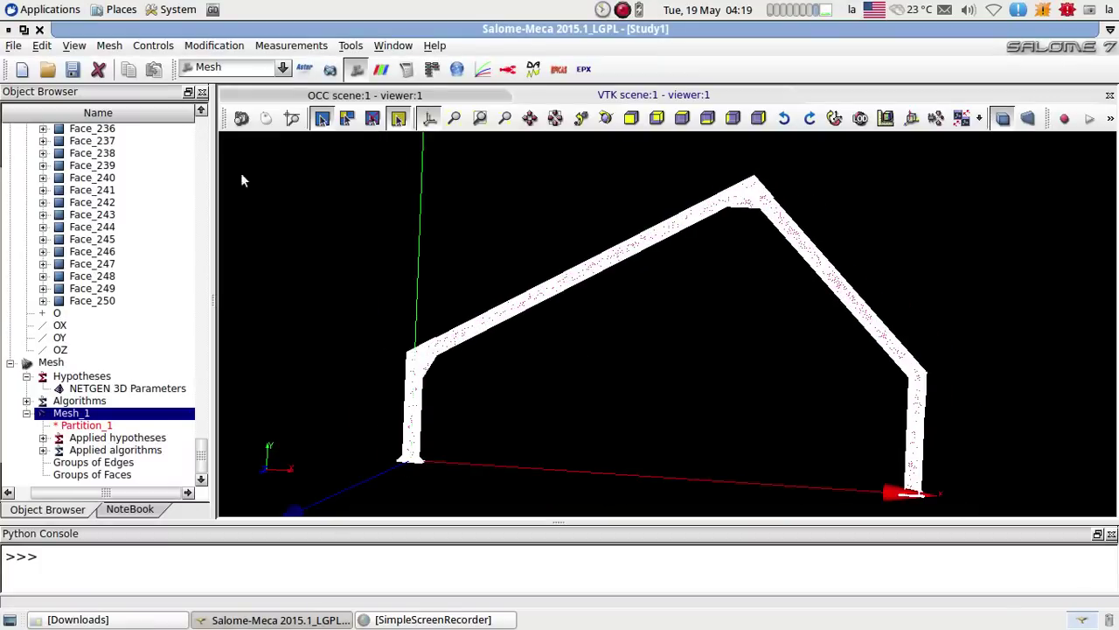
- Set up groups from geometry on Mesh_1, choosing the base2 and load2 faces as node geometry
click(109, 45)
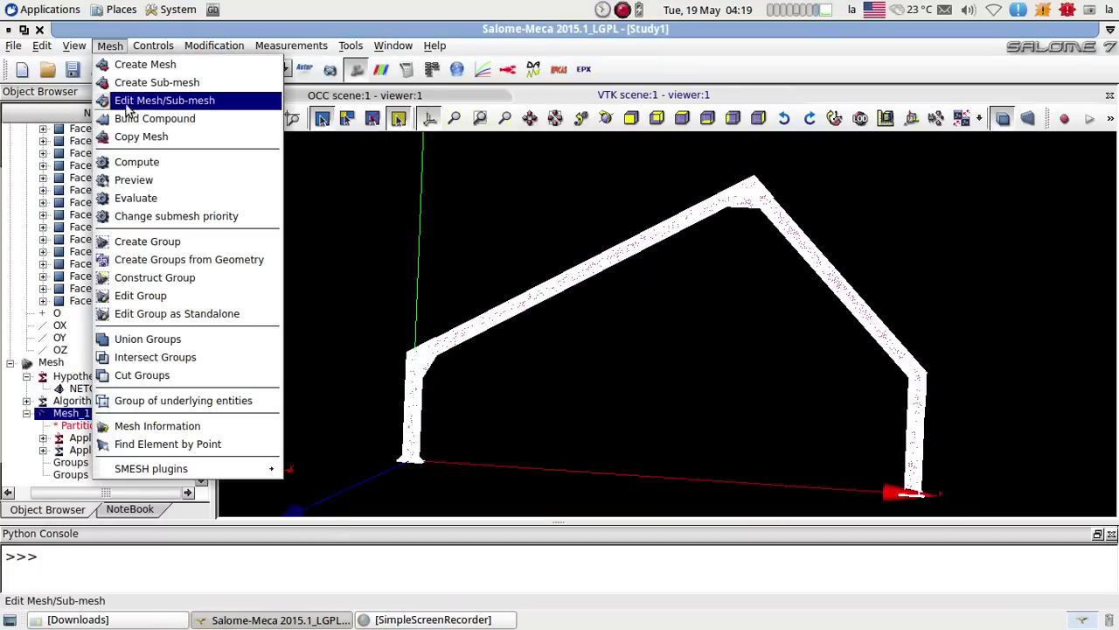
click(185, 260)
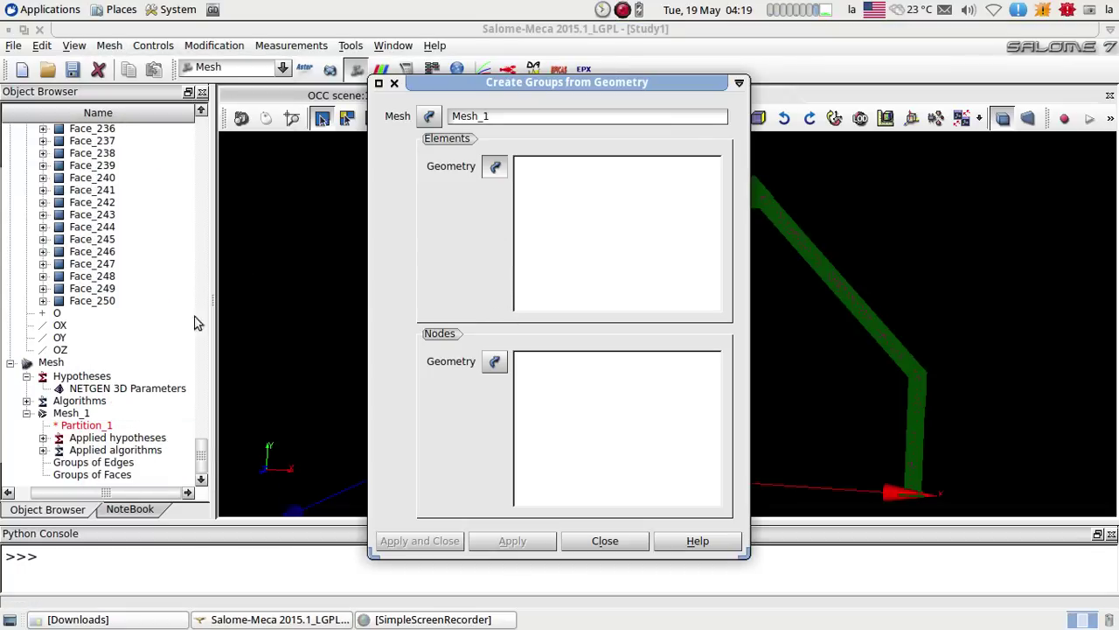
drag(205, 464, 201, 387)
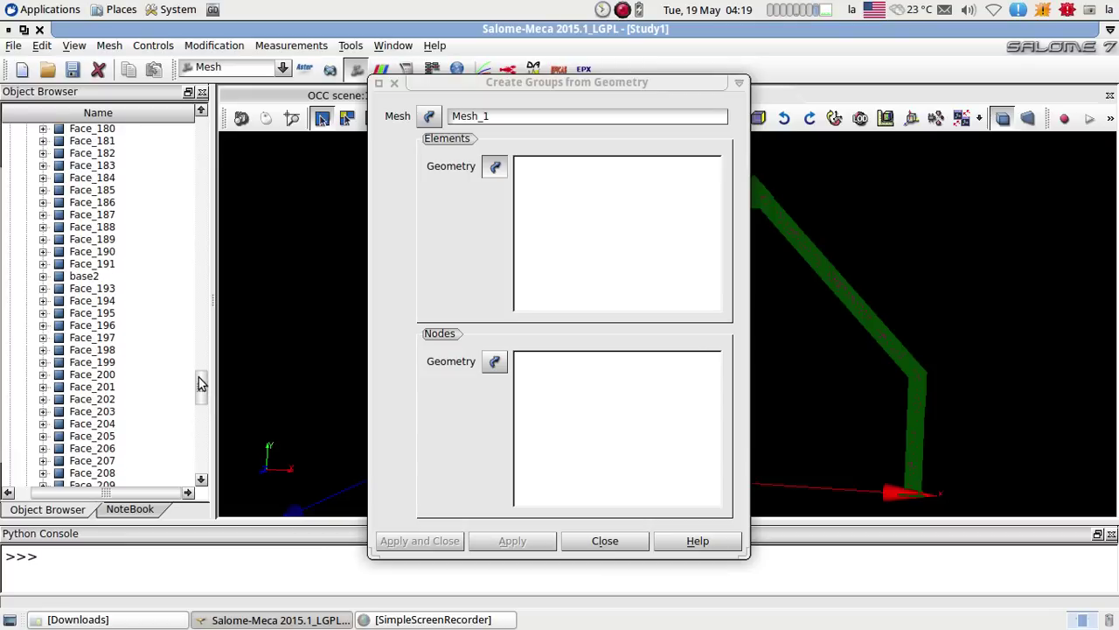
click(496, 367)
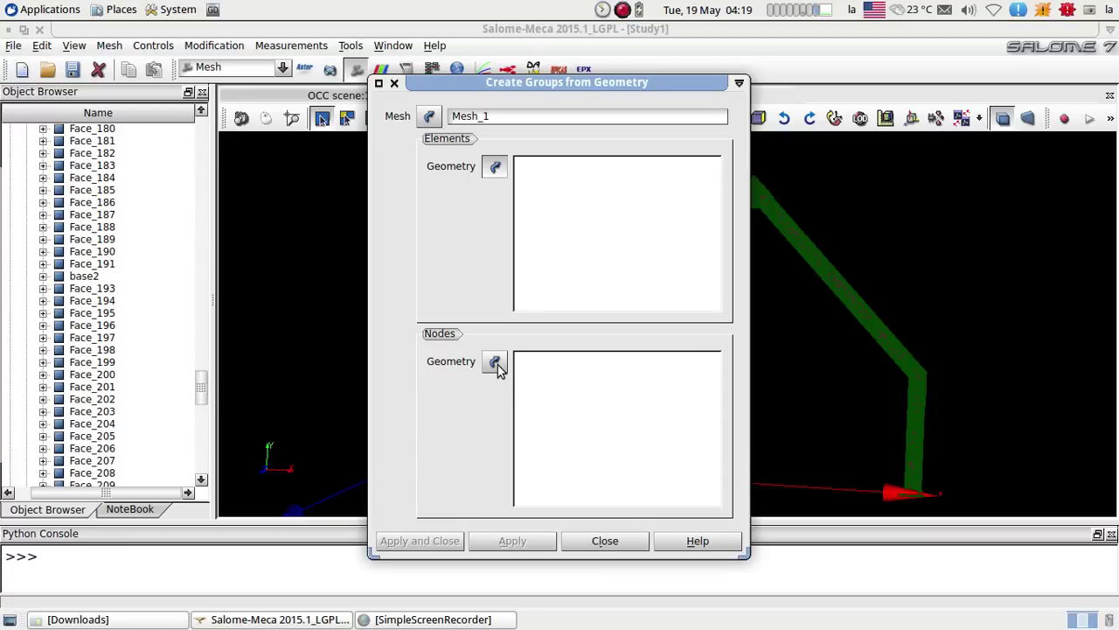
click(497, 364)
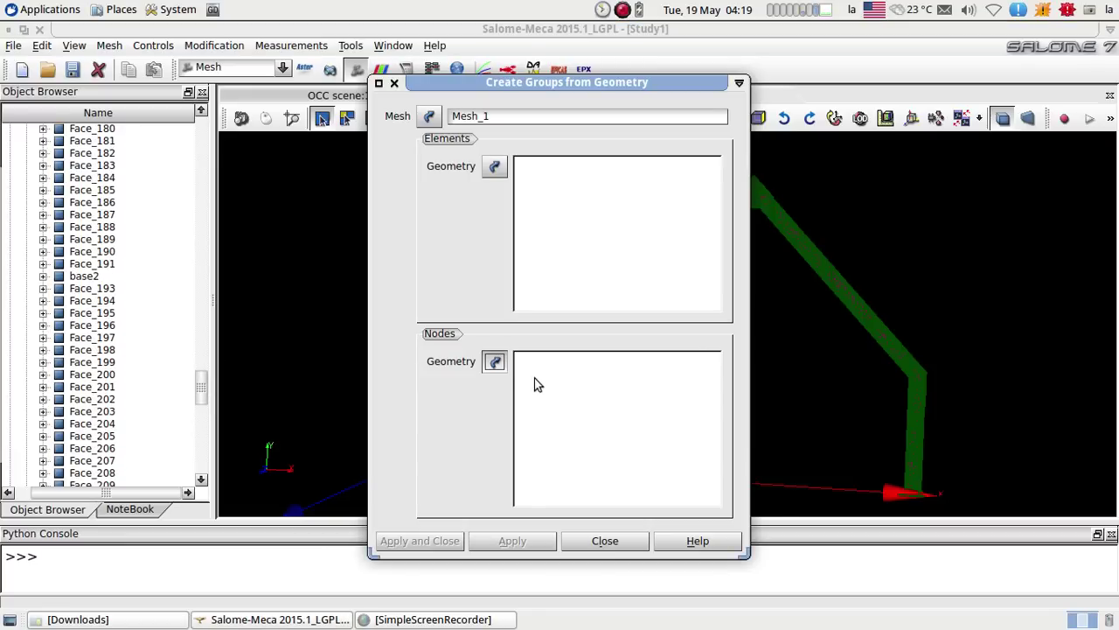
click(84, 276)
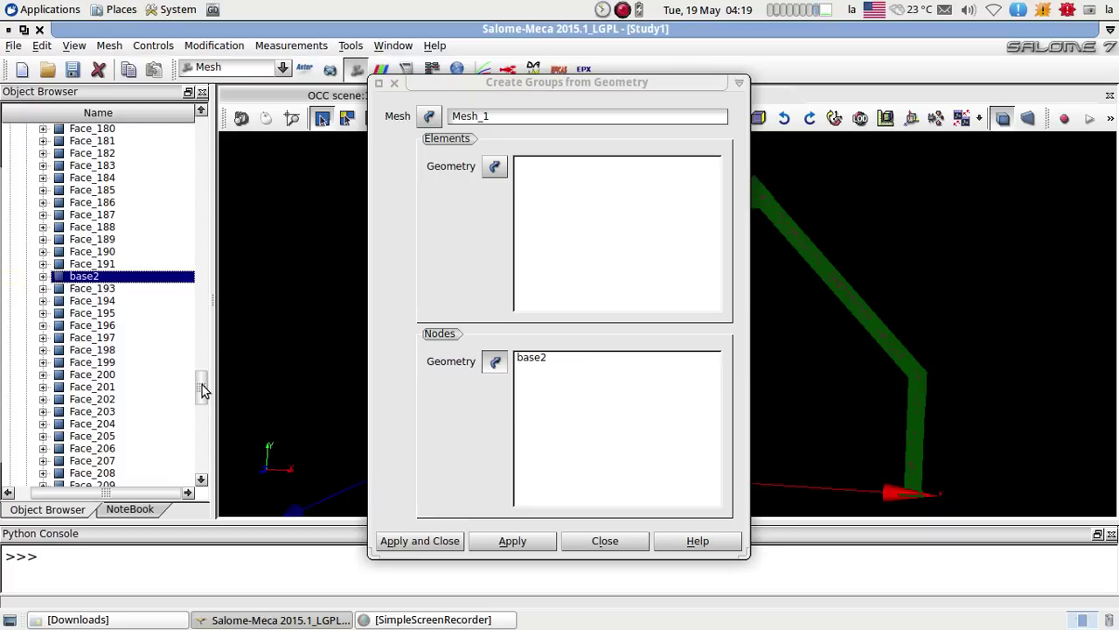
drag(202, 387, 200, 353)
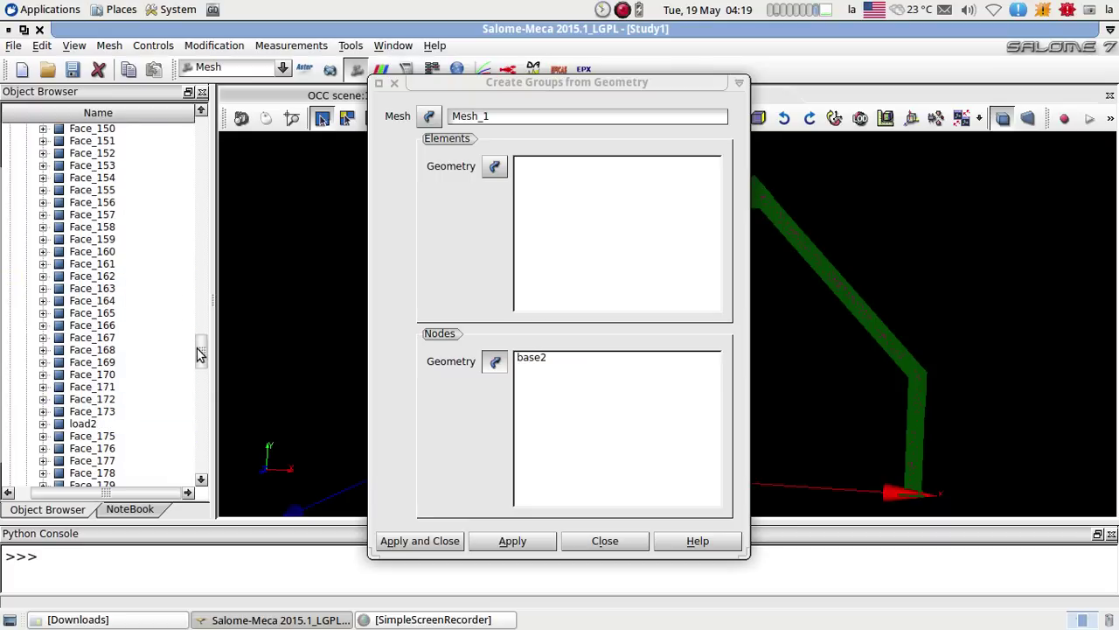
ctrl+click(84, 423)
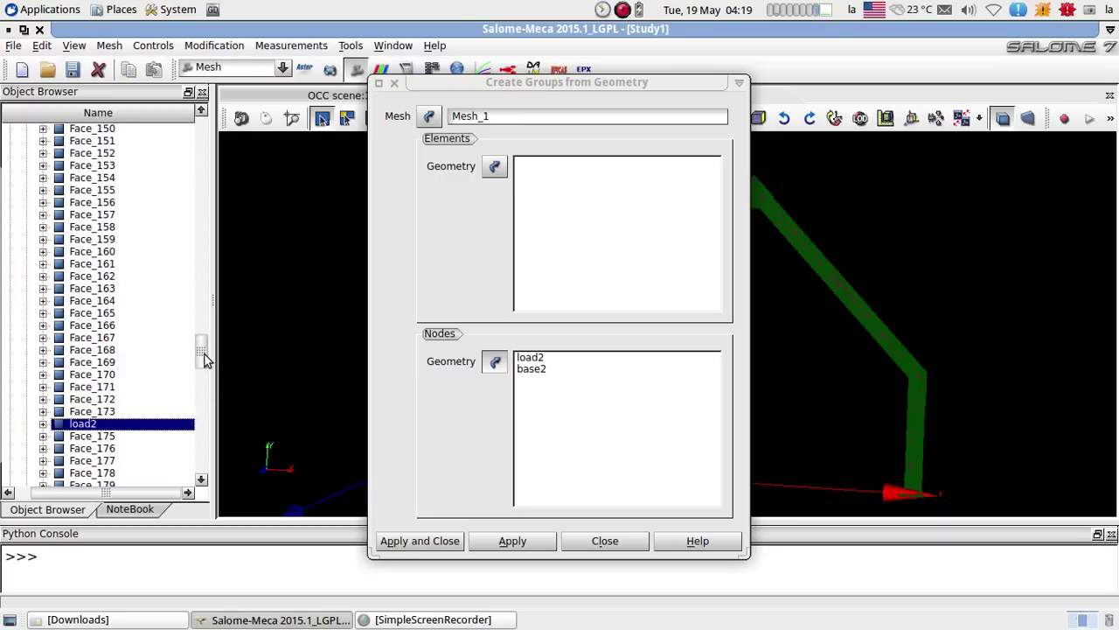
- Add the load1 and base1 faces to the node geometry and create the node groups
drag(204, 355, 200, 305)
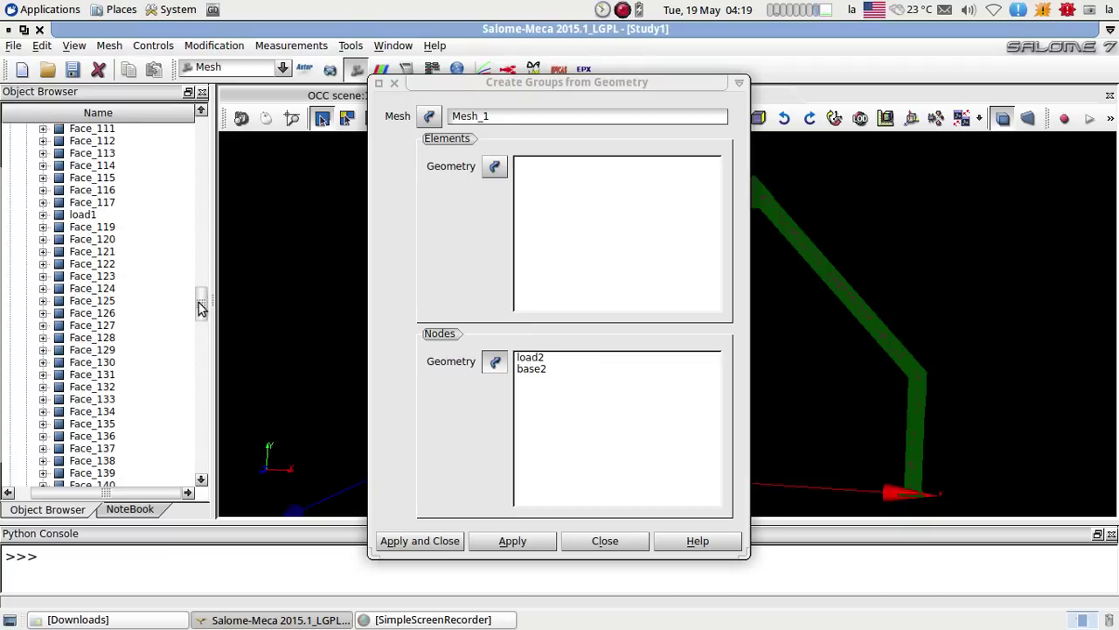
ctrl+click(81, 215)
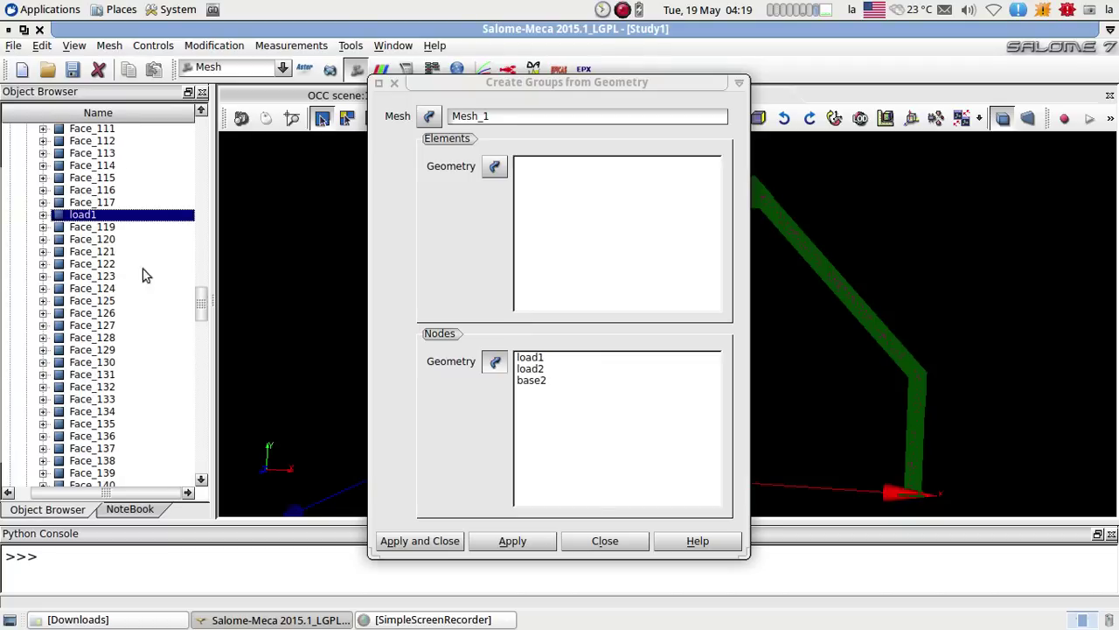
drag(200, 309, 202, 174)
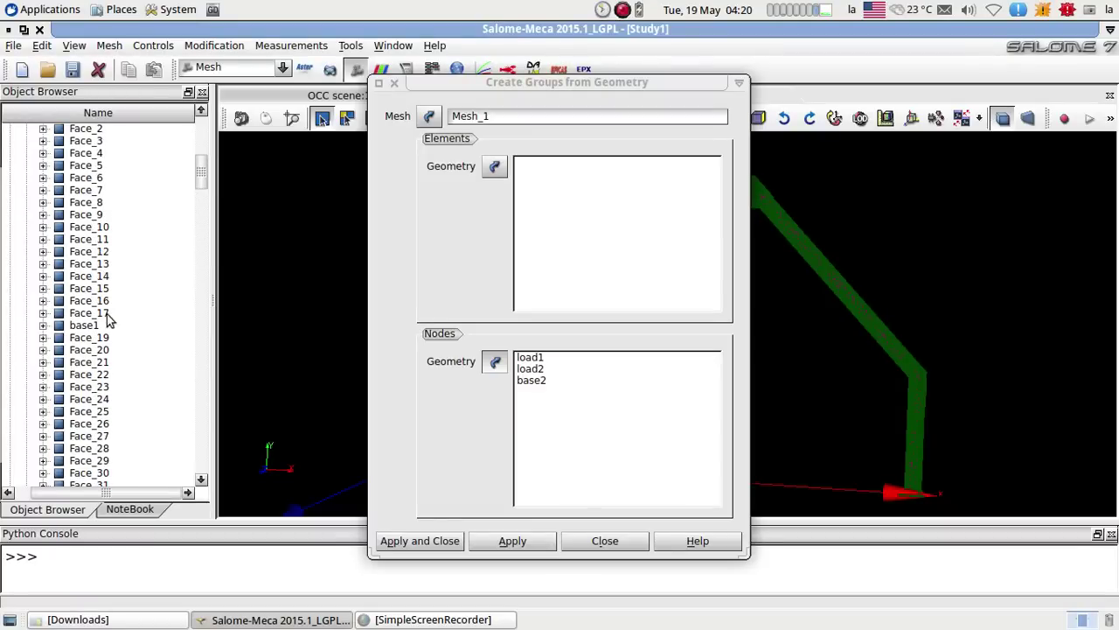
click(80, 328)
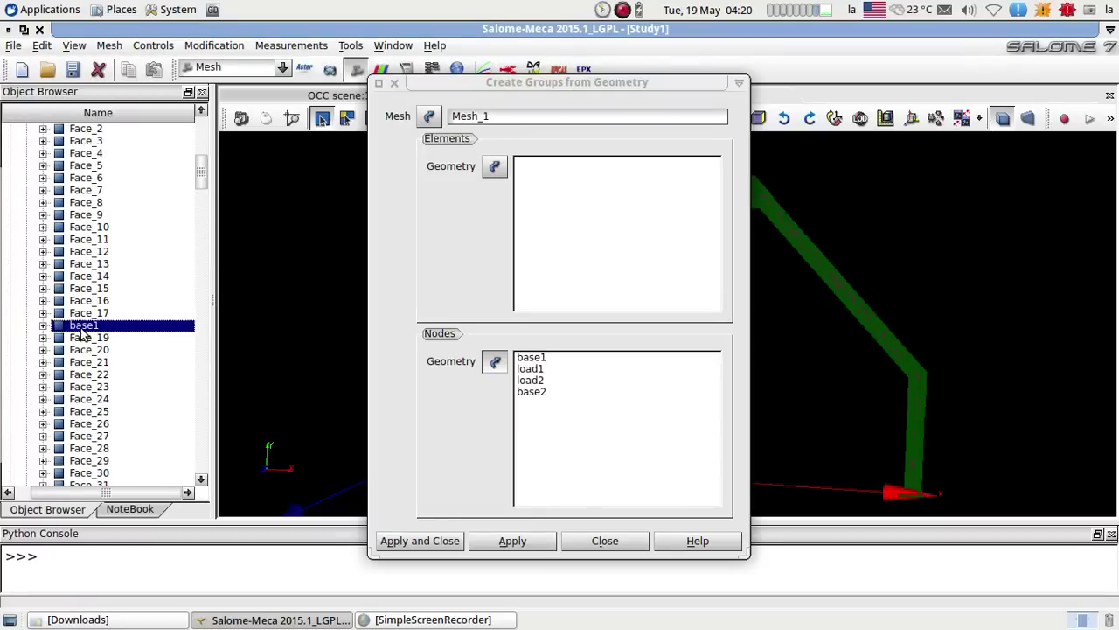
click(413, 540)
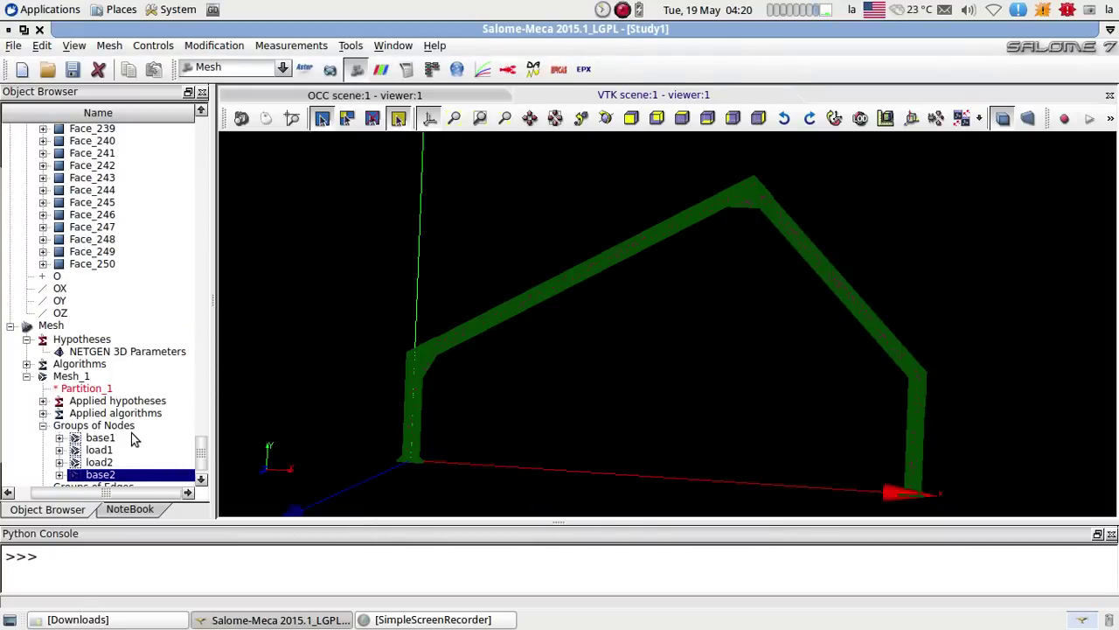
- Export Mesh_1 with its node groups as an IDEAS UNV file in the Desktop folder
scroll(131, 433, down, 1)
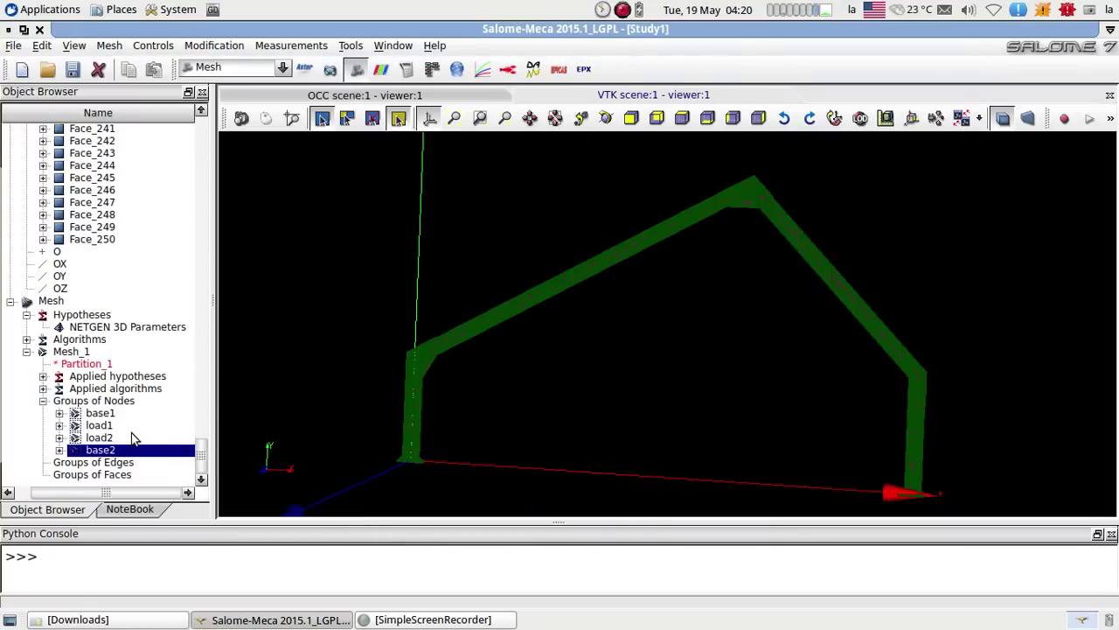
click(75, 353)
right_click(76, 357)
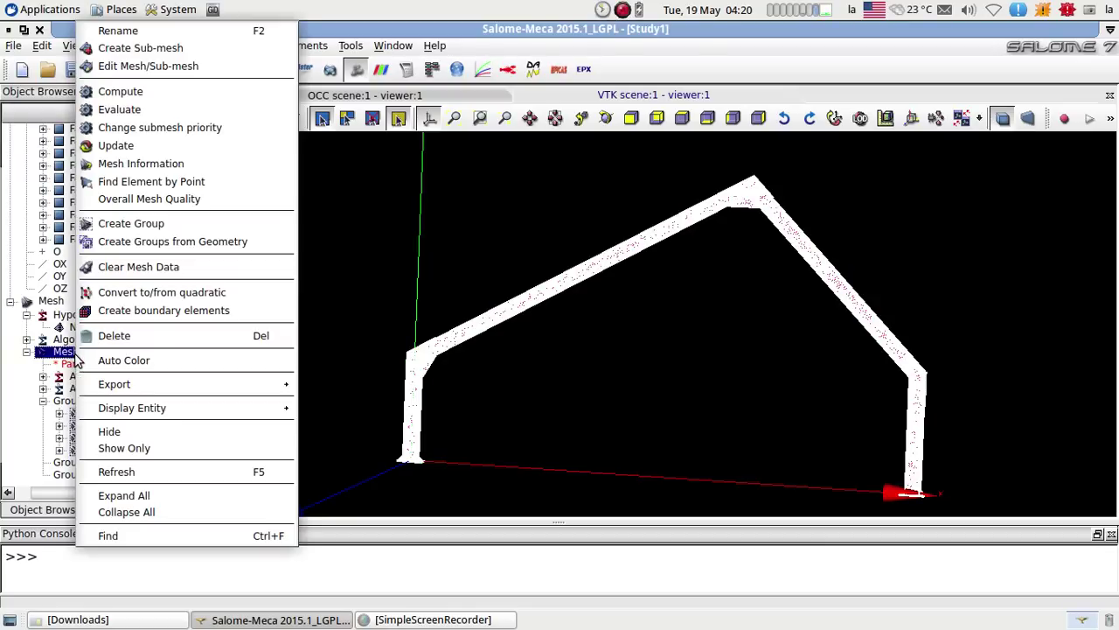
mouse_move(150, 390)
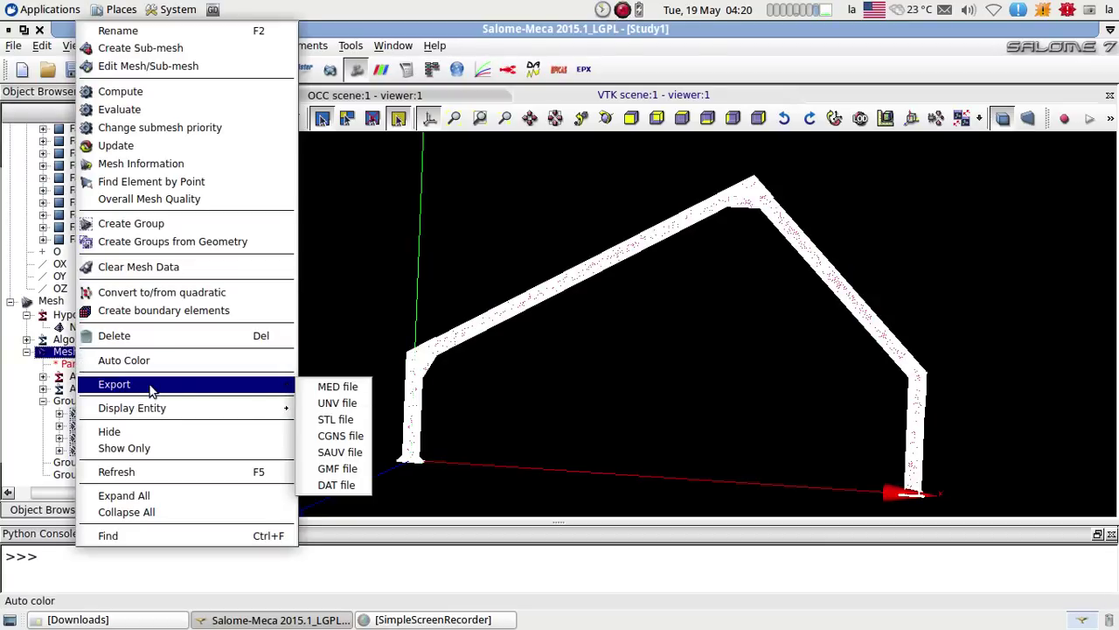
click(334, 398)
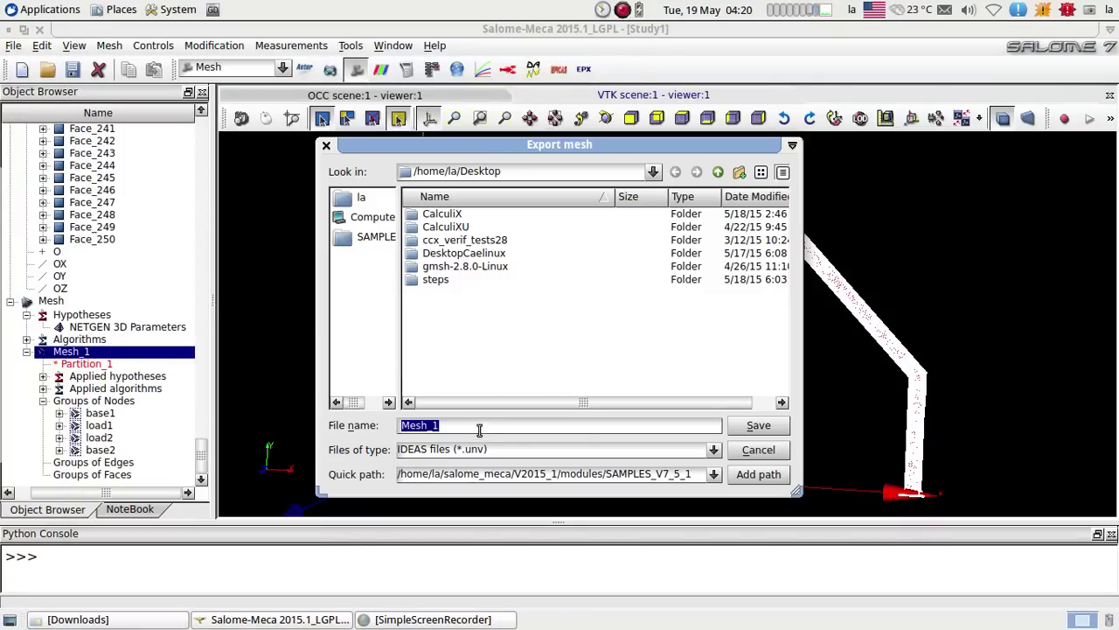
click(757, 426)
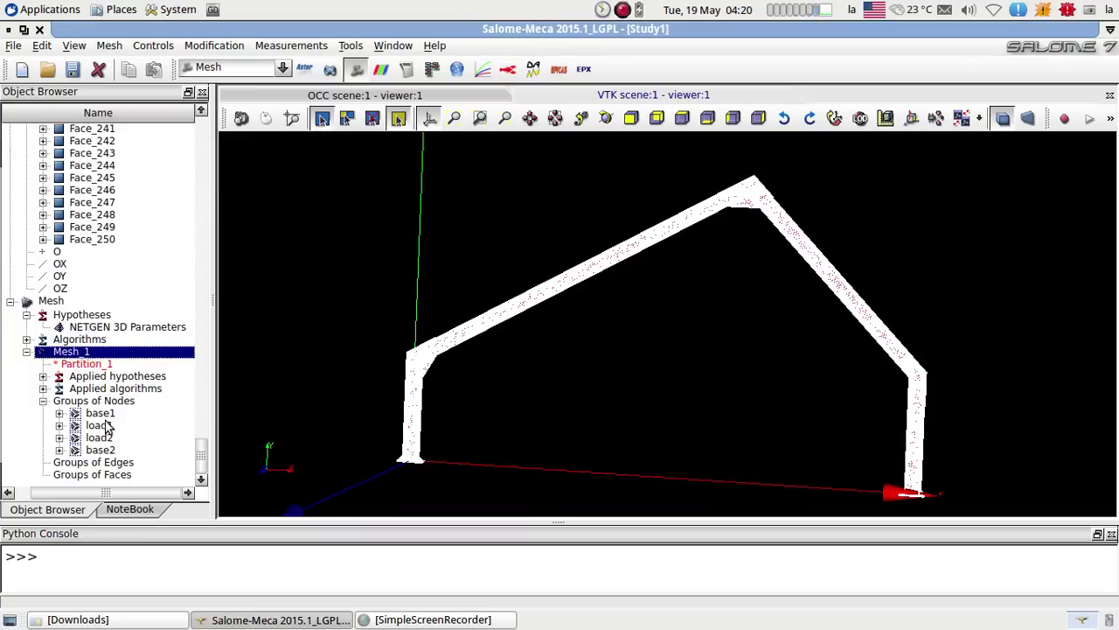
- Convert Mesh_1 to quadratic elements without placing medium nodes on geometry
right_click(100, 362)
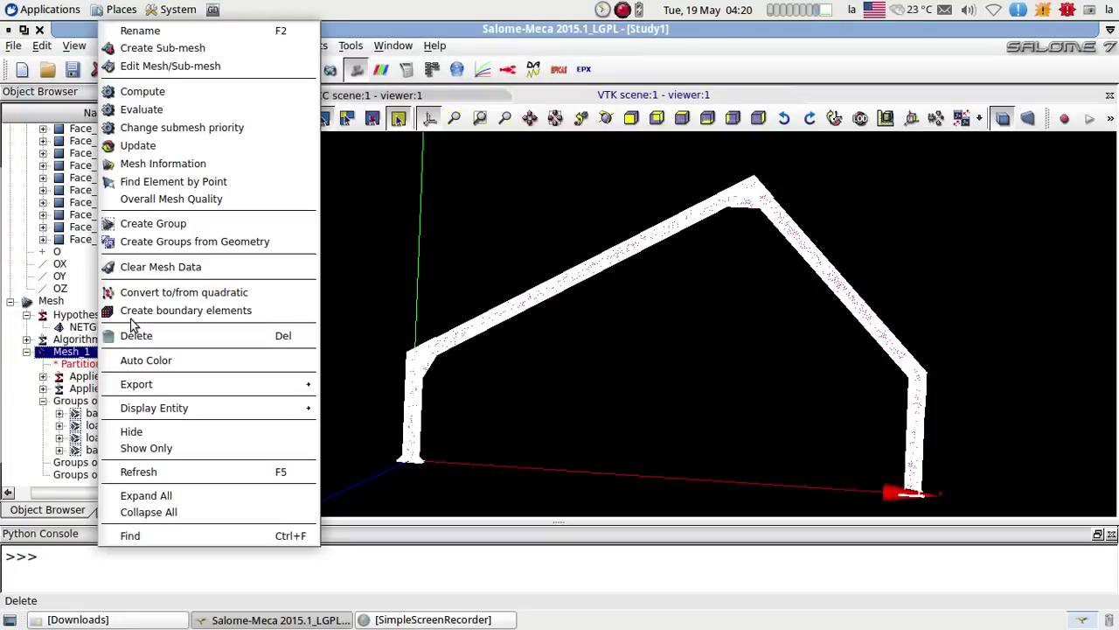
click(162, 292)
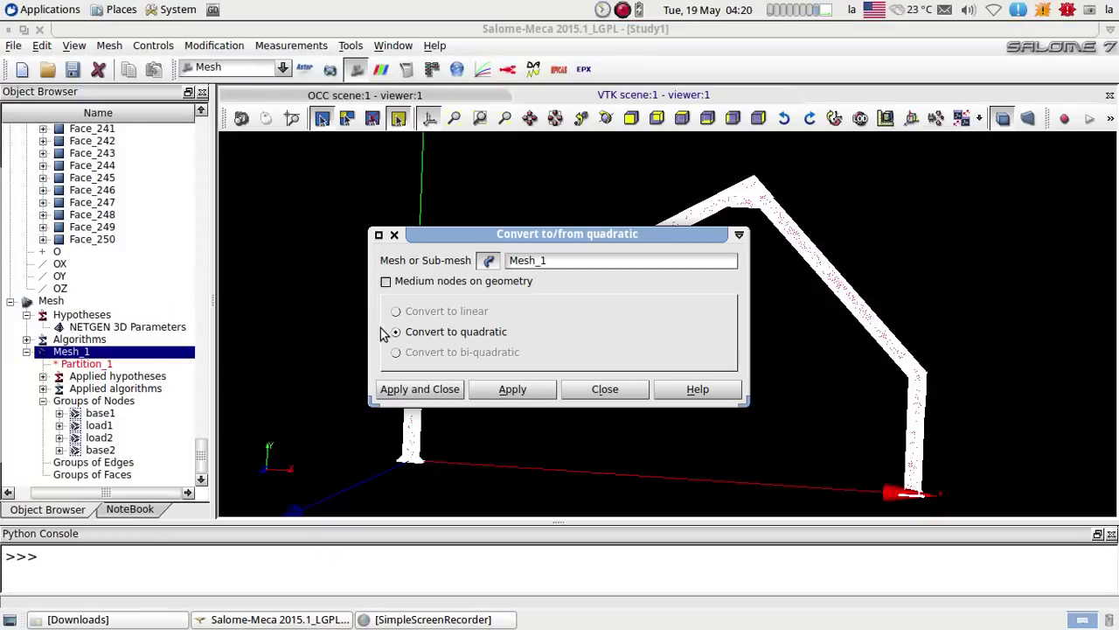
click(404, 391)
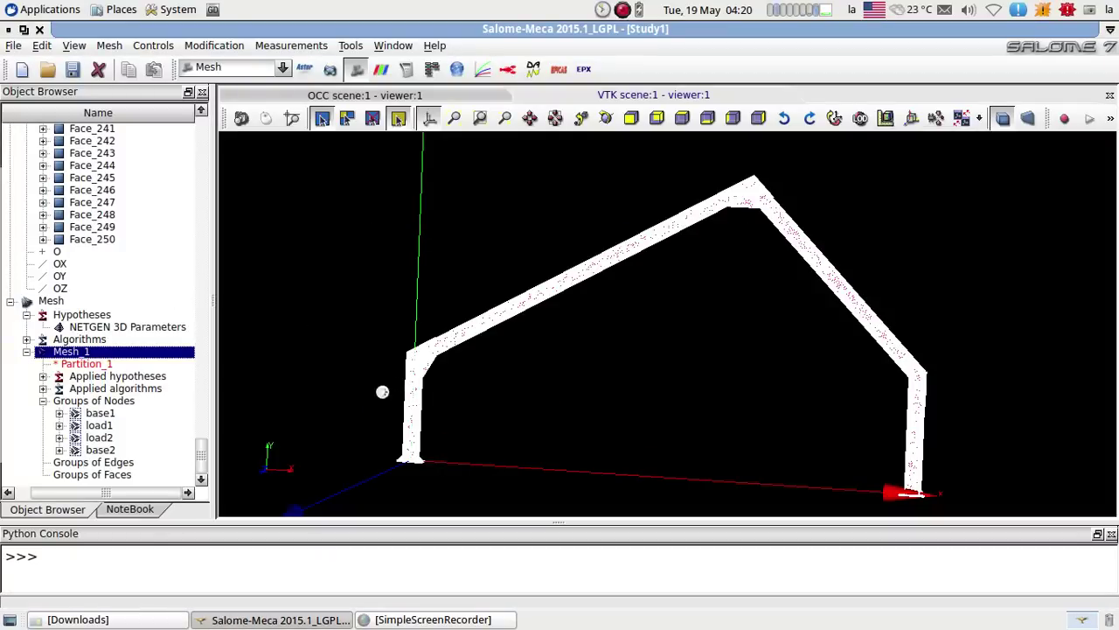
- Export the quadratic Mesh_1 to the Desktop folder as an IDEAS UNV file named Mesh_1
right_click(108, 353)
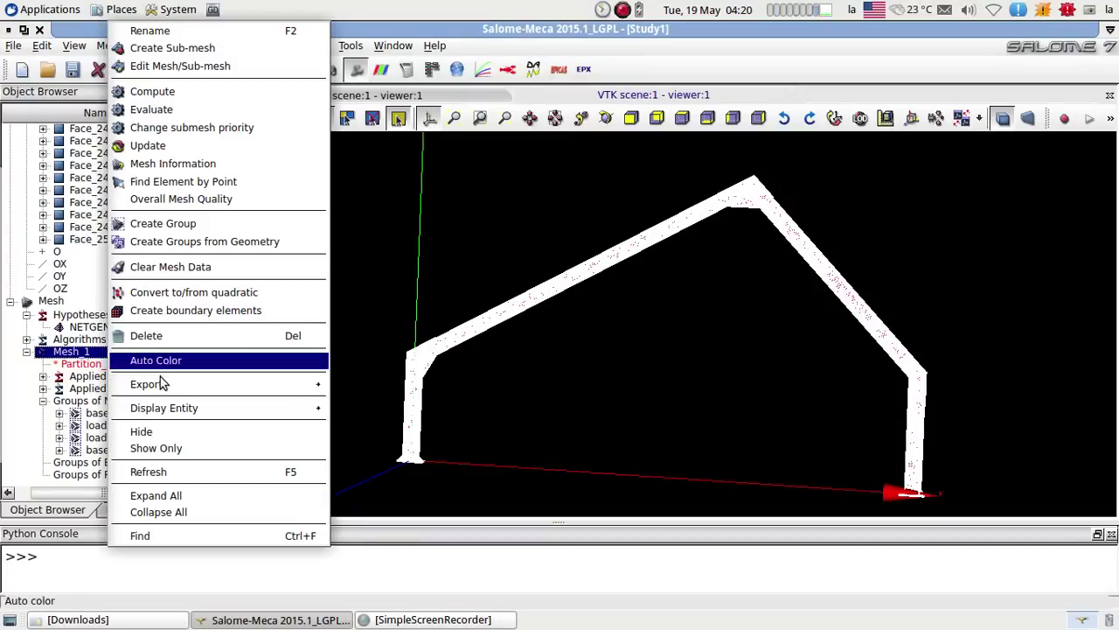
mouse_move(163, 384)
click(366, 402)
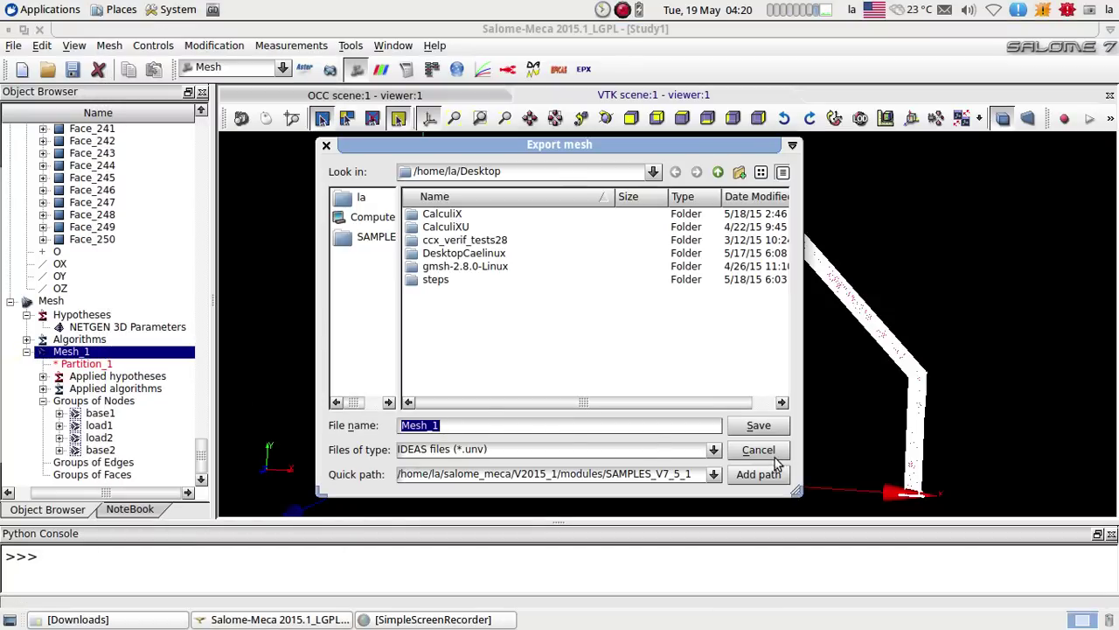
click(759, 427)
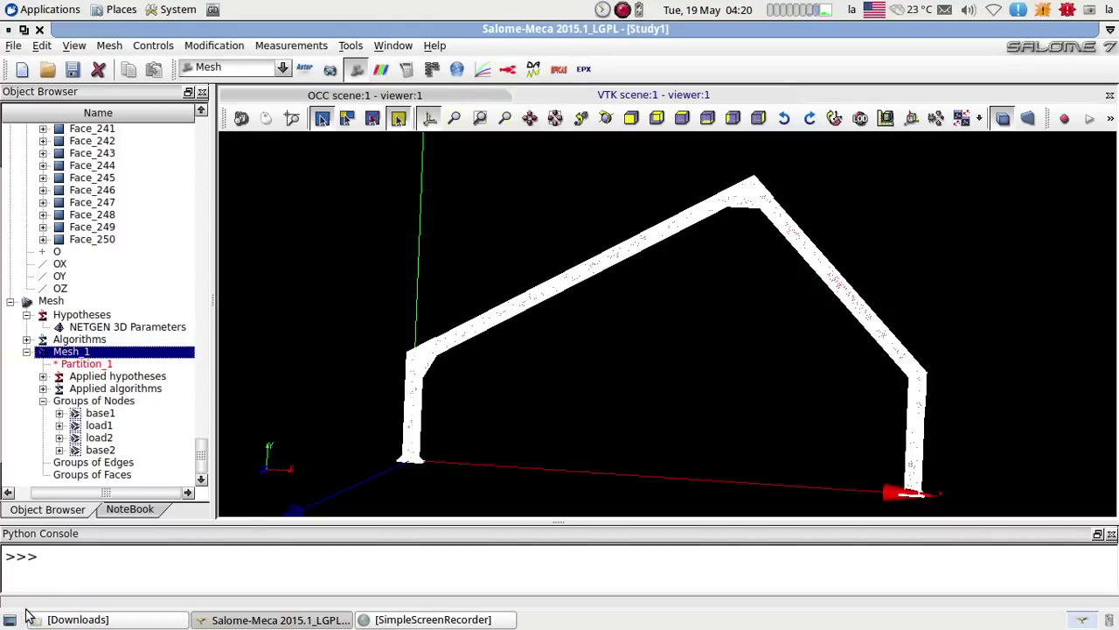
- Show the desktop, place Mesh_1.unv beneath Part14.STEP, and check the file's size in its properties
click(9, 619)
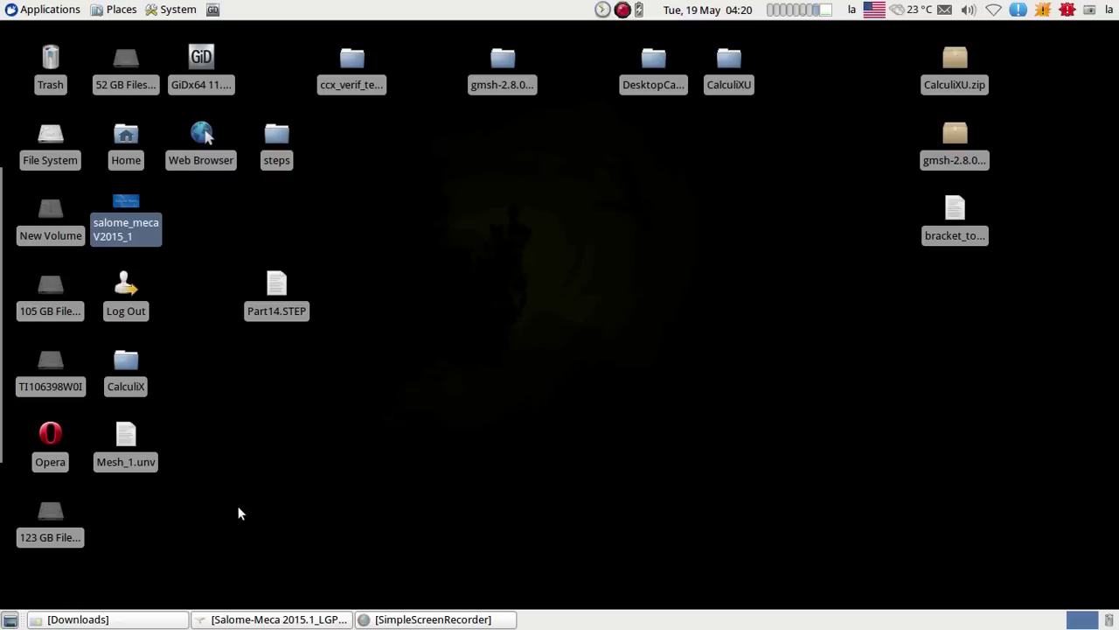
drag(143, 462, 303, 387)
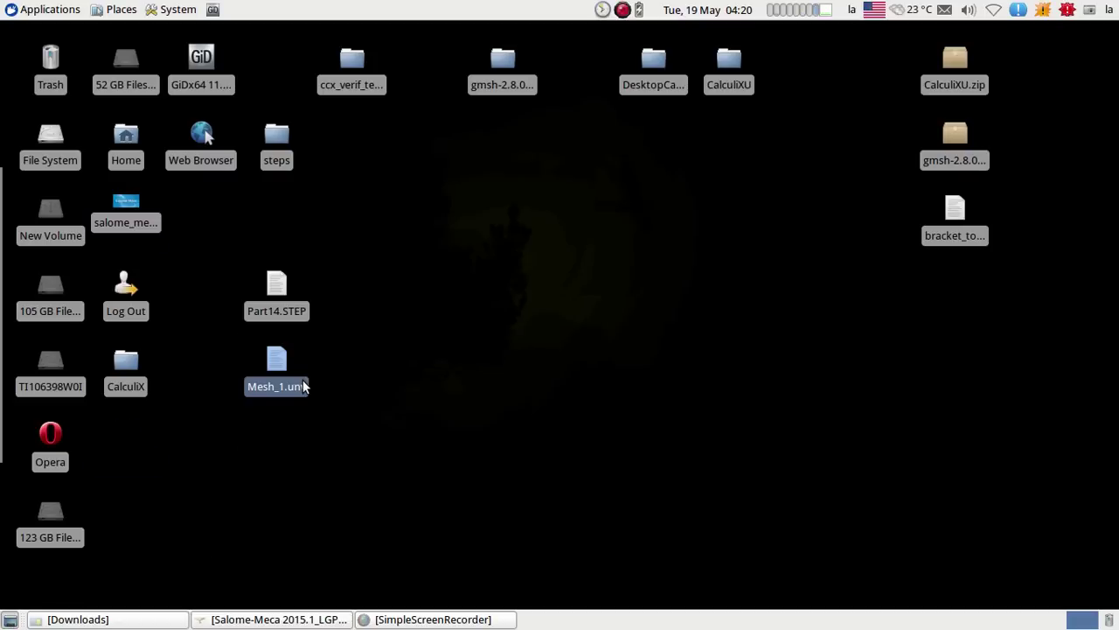
right_click(281, 385)
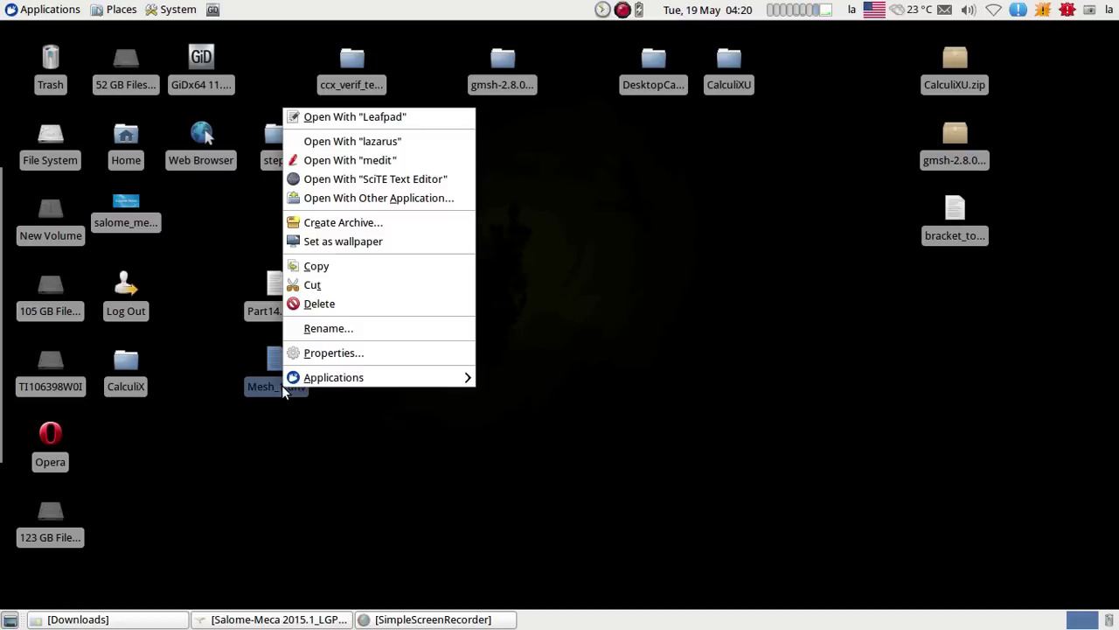
click(327, 353)
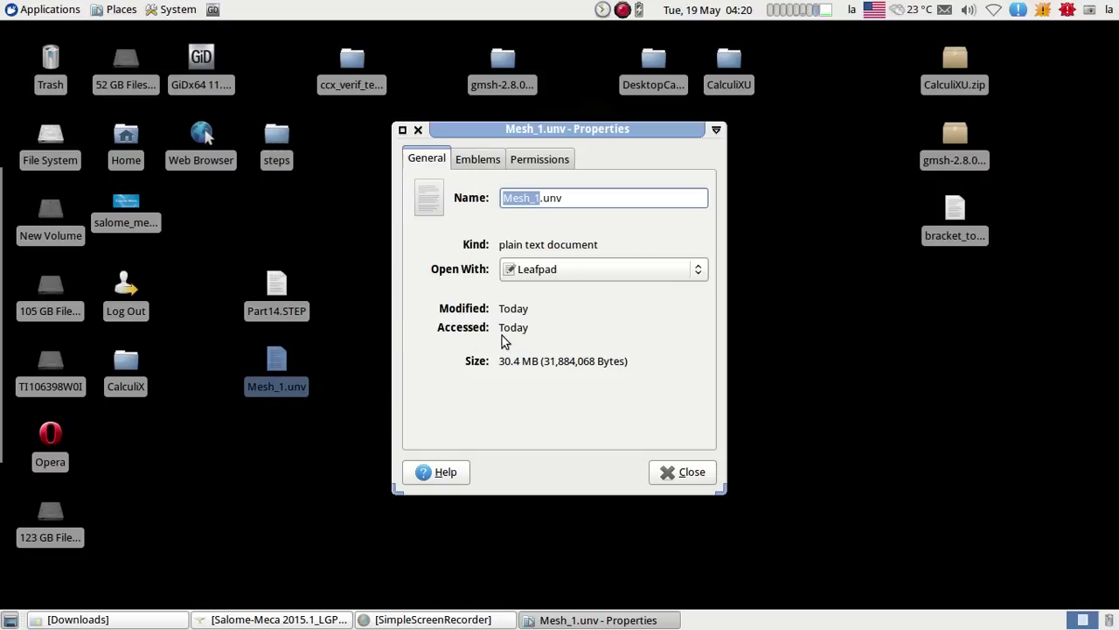
click(691, 473)
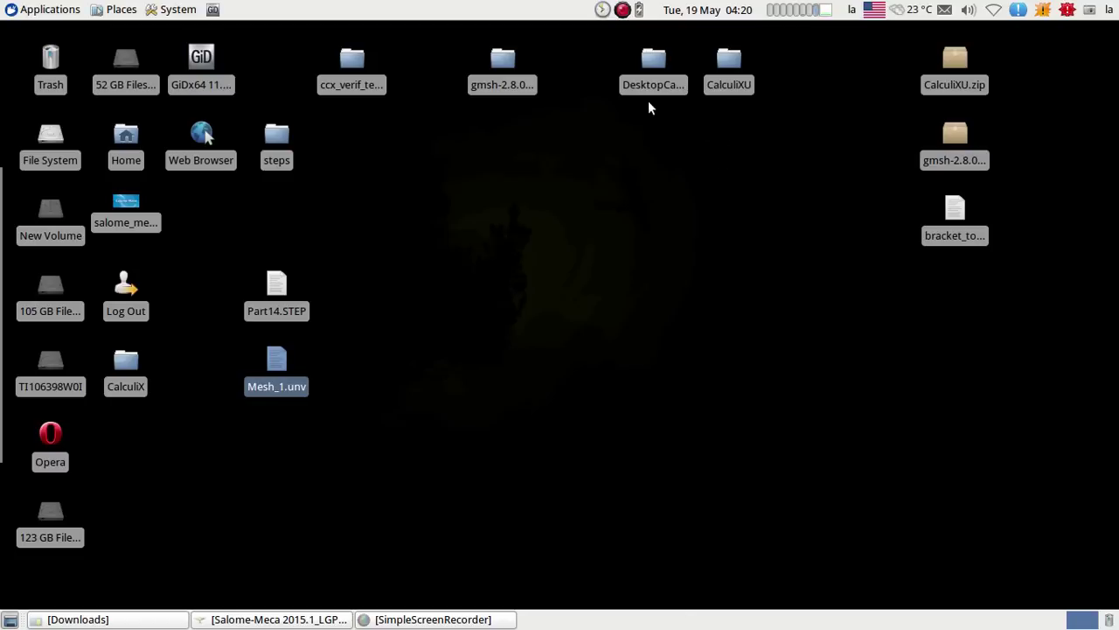
- Start the CalculiX Launcher from the Lazarus_launcher folder inside the desktop's CalculiXU folder
click(648, 74)
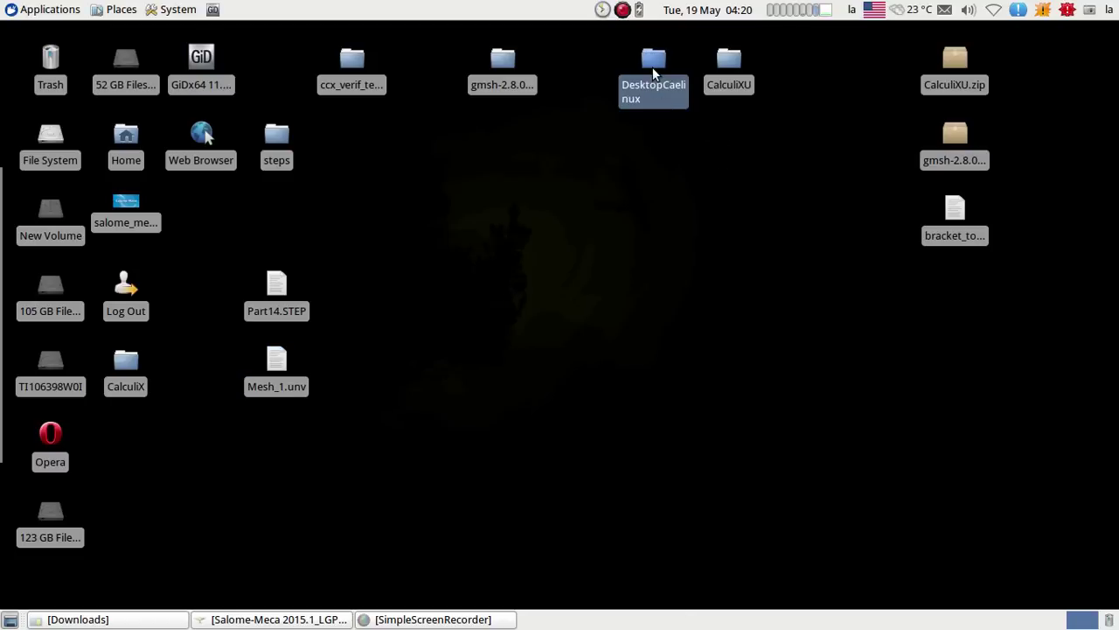
double_click(721, 67)
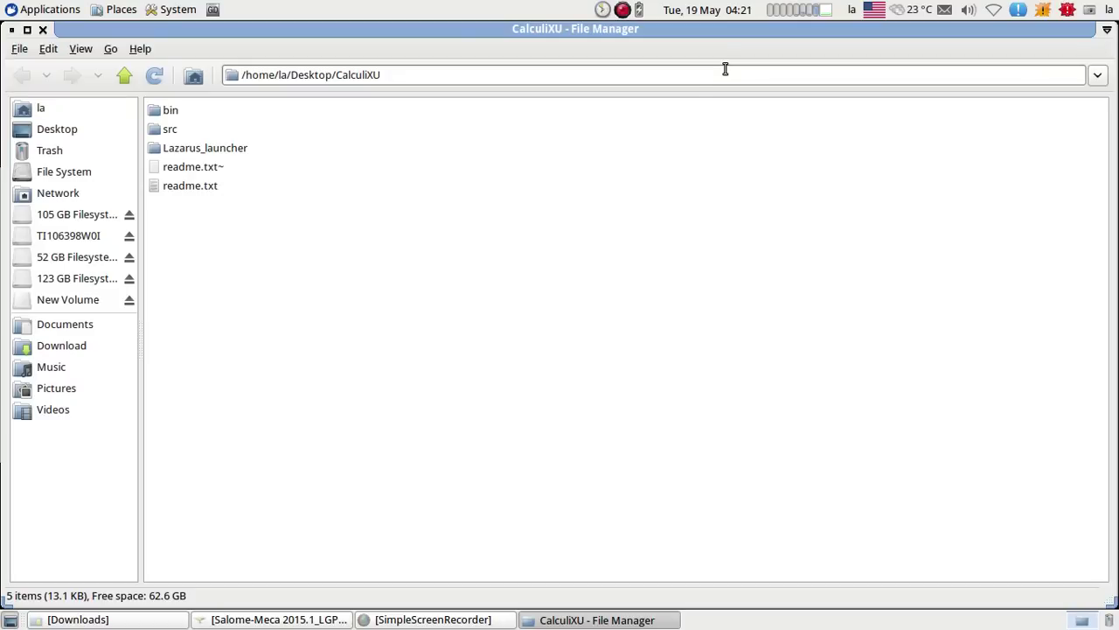
double_click(183, 151)
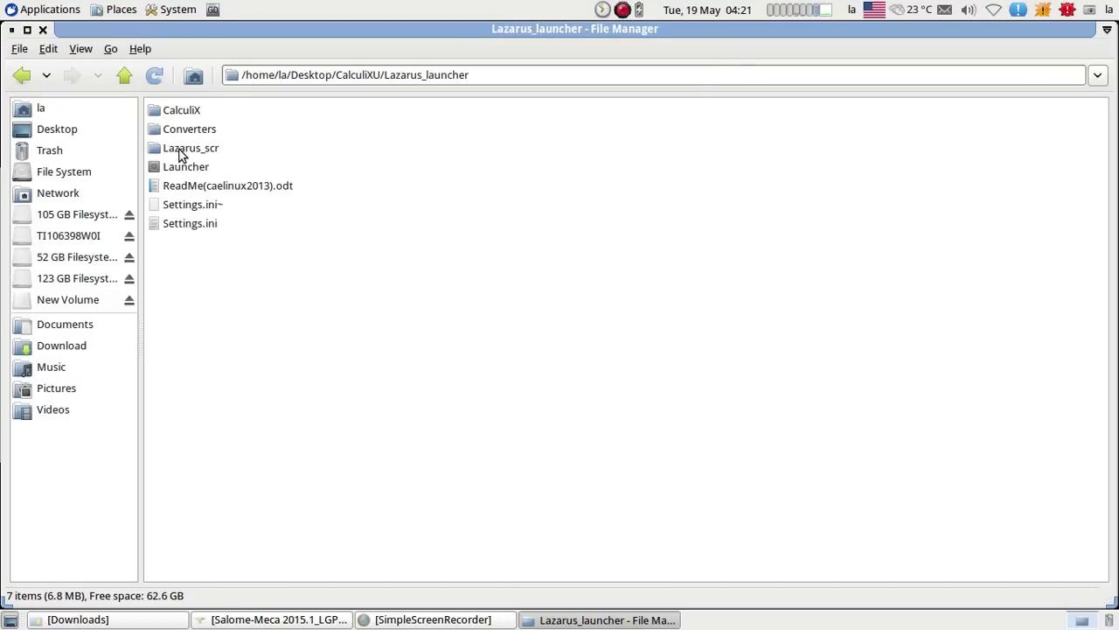
double_click(185, 168)
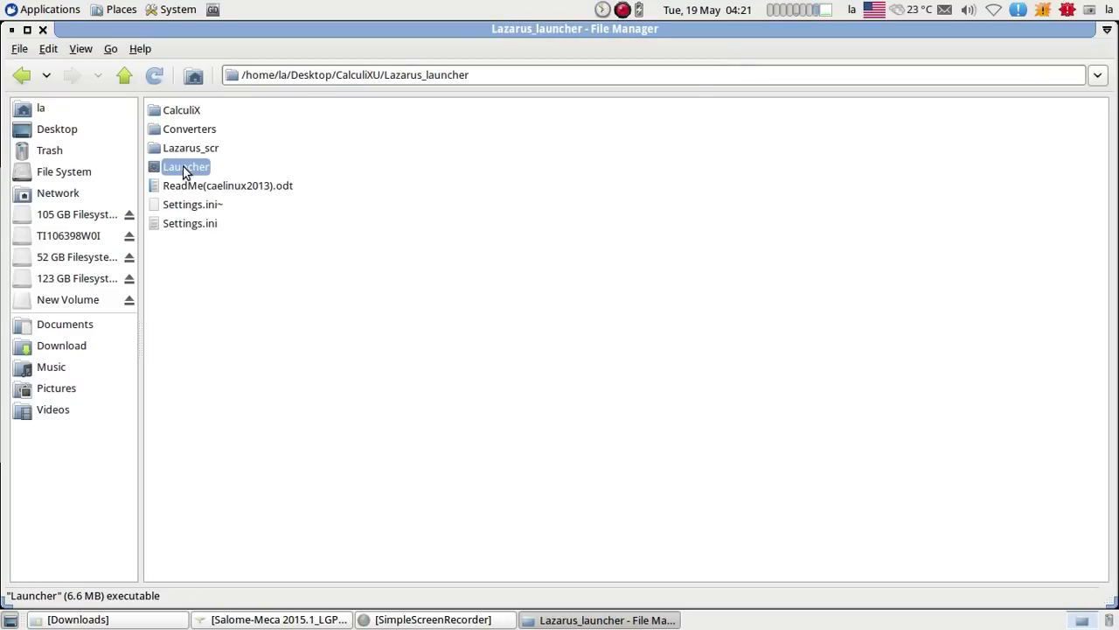
- Load Mesh_1.unv from the Desktop into the launcher and convert it with the Dip28 converter
click(379, 131)
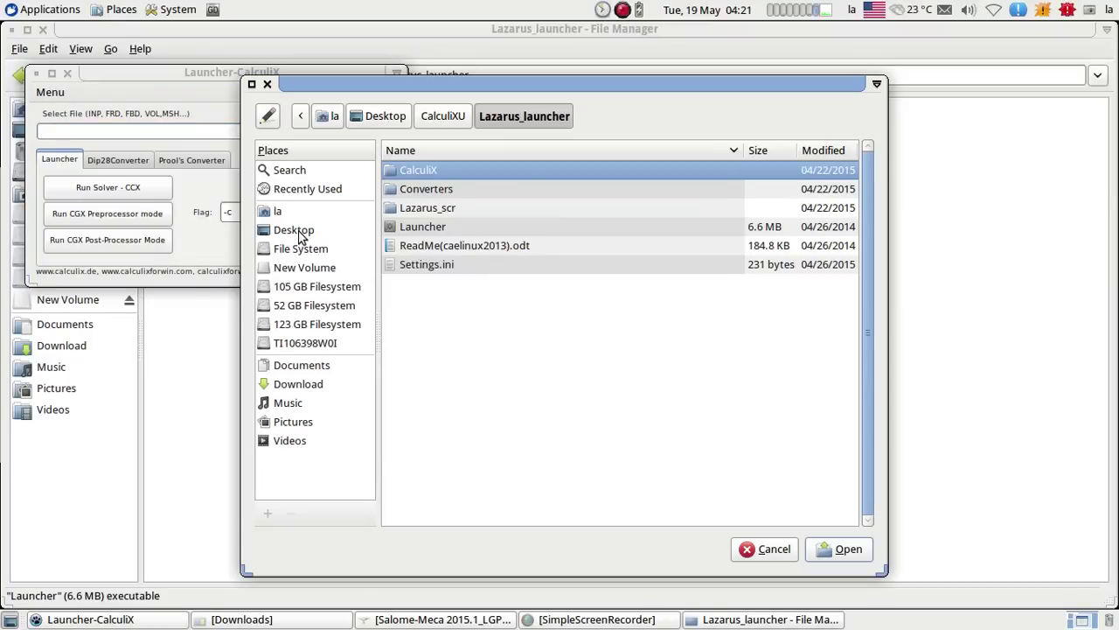
click(299, 230)
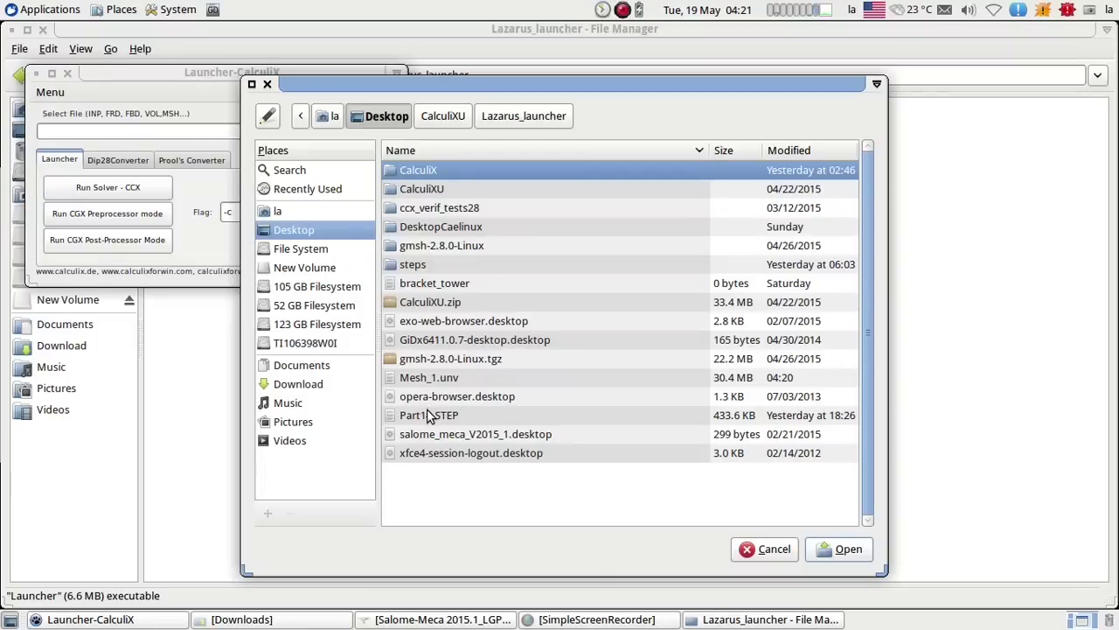
click(429, 378)
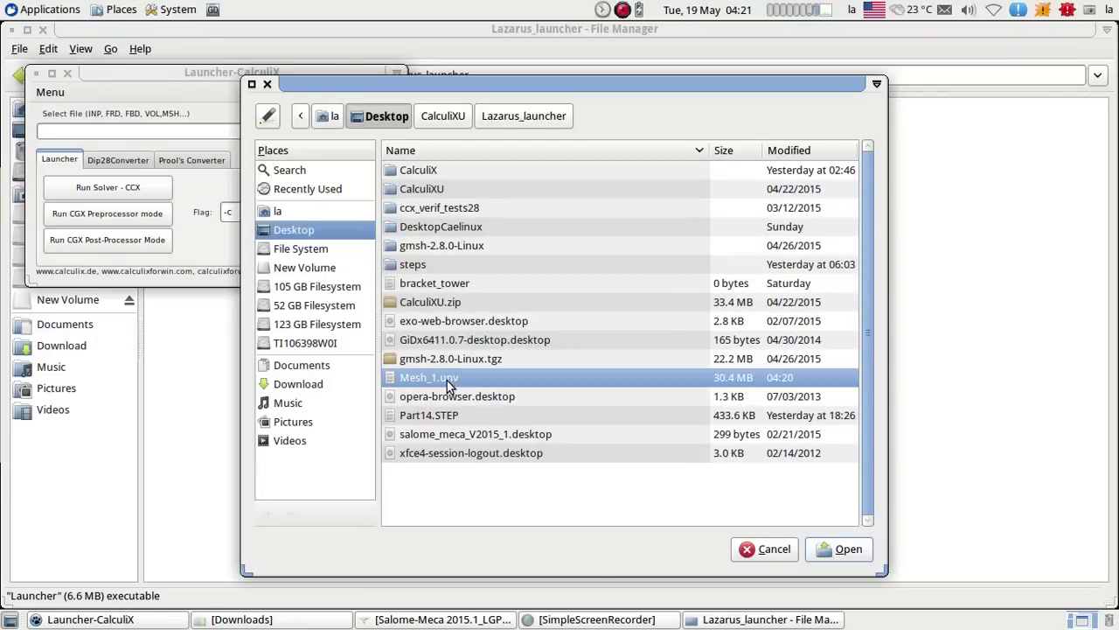
click(845, 549)
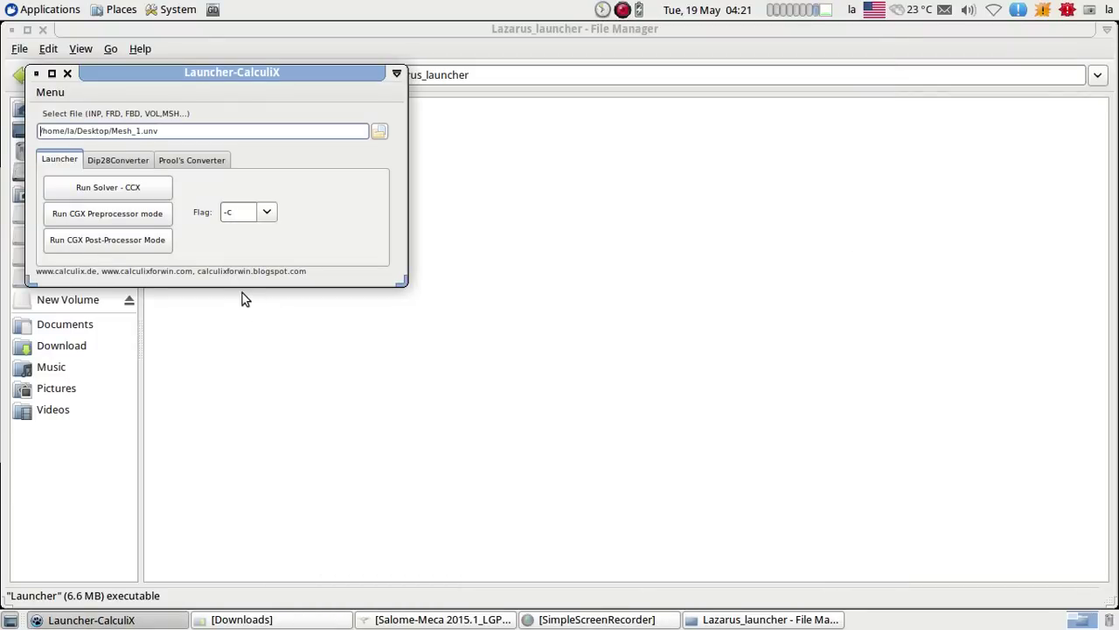
click(134, 161)
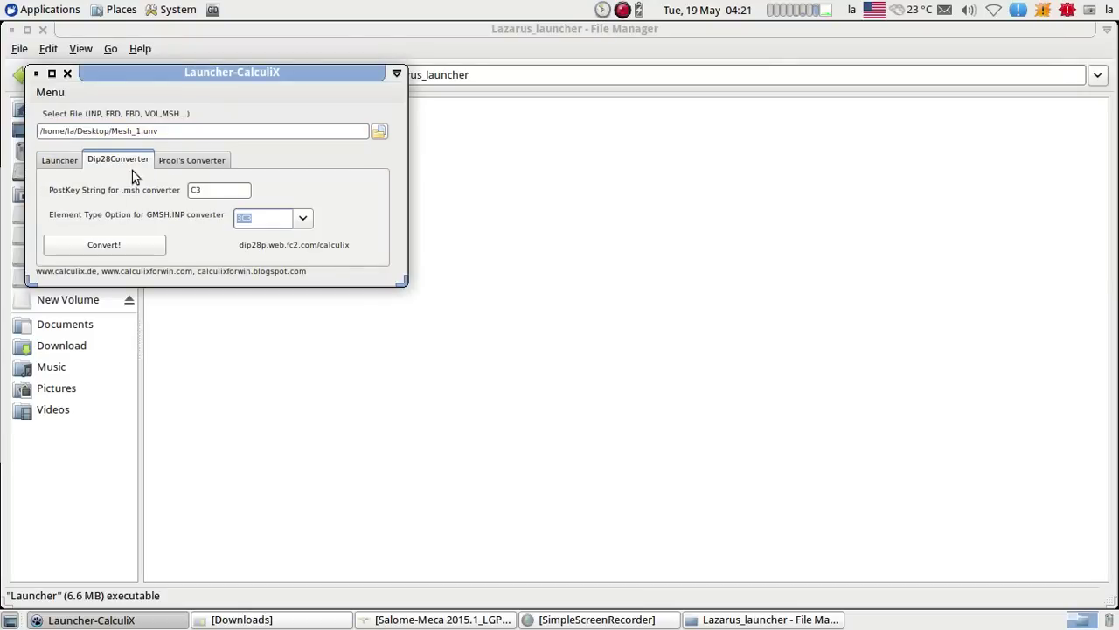
click(105, 246)
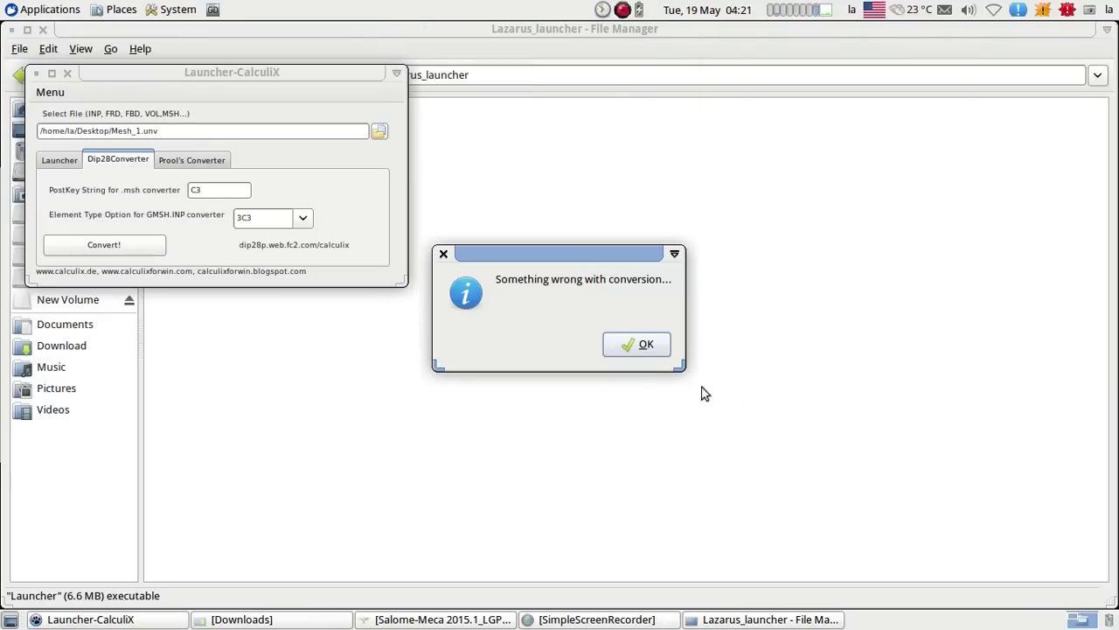
click(645, 345)
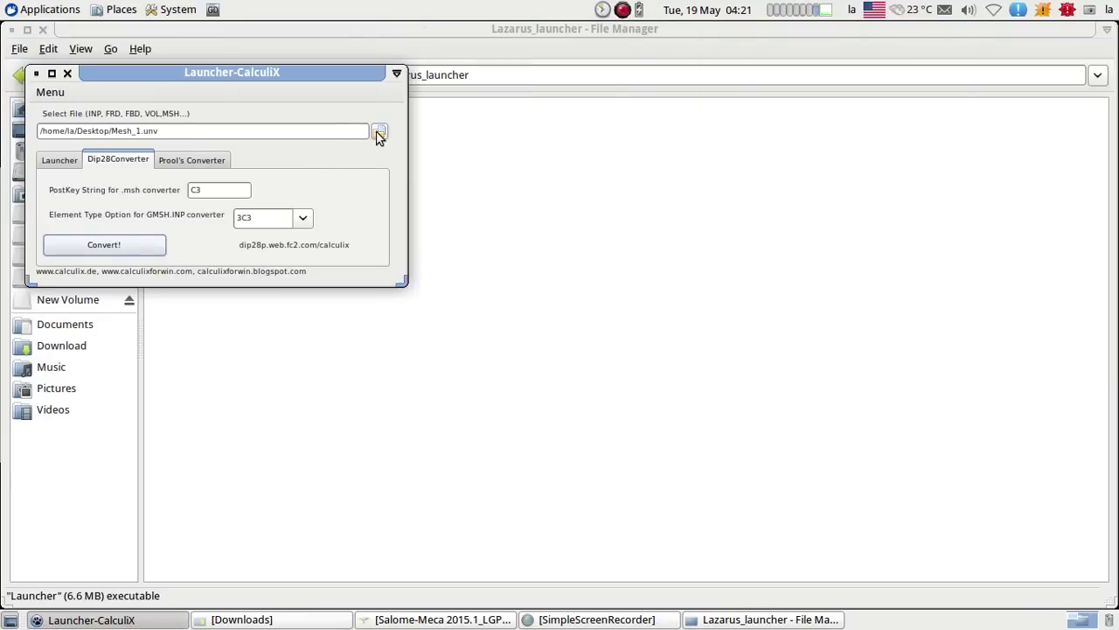
- Select Mesh_1_OUT.inp.inp, open it in CGX preprocessor mode, and arrange the terminal and graphics windows side by side
click(378, 133)
click(489, 399)
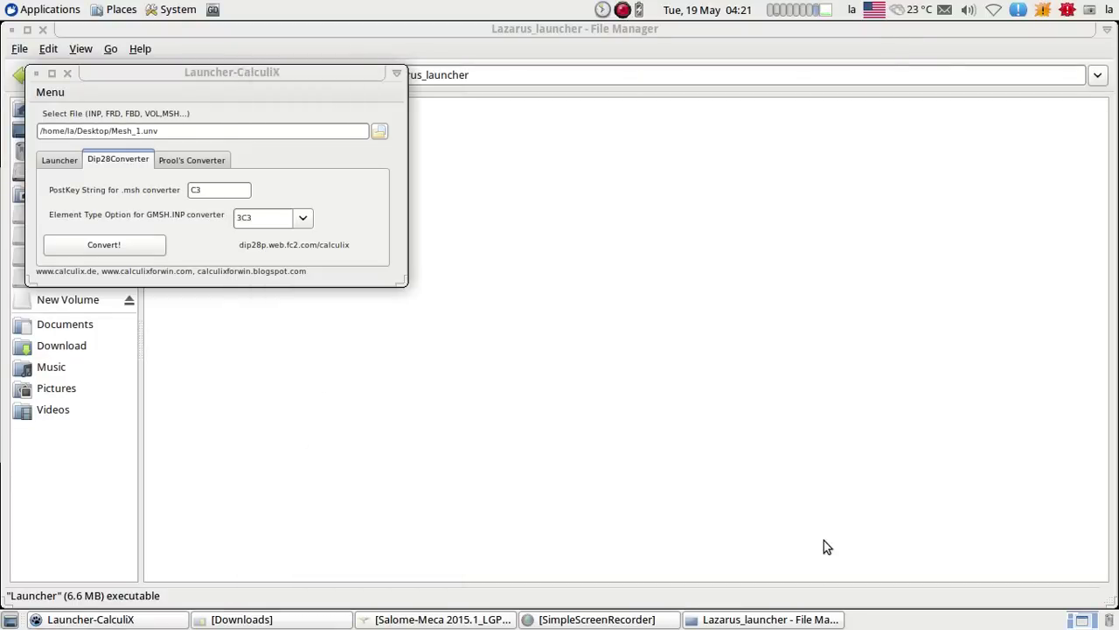
click(840, 548)
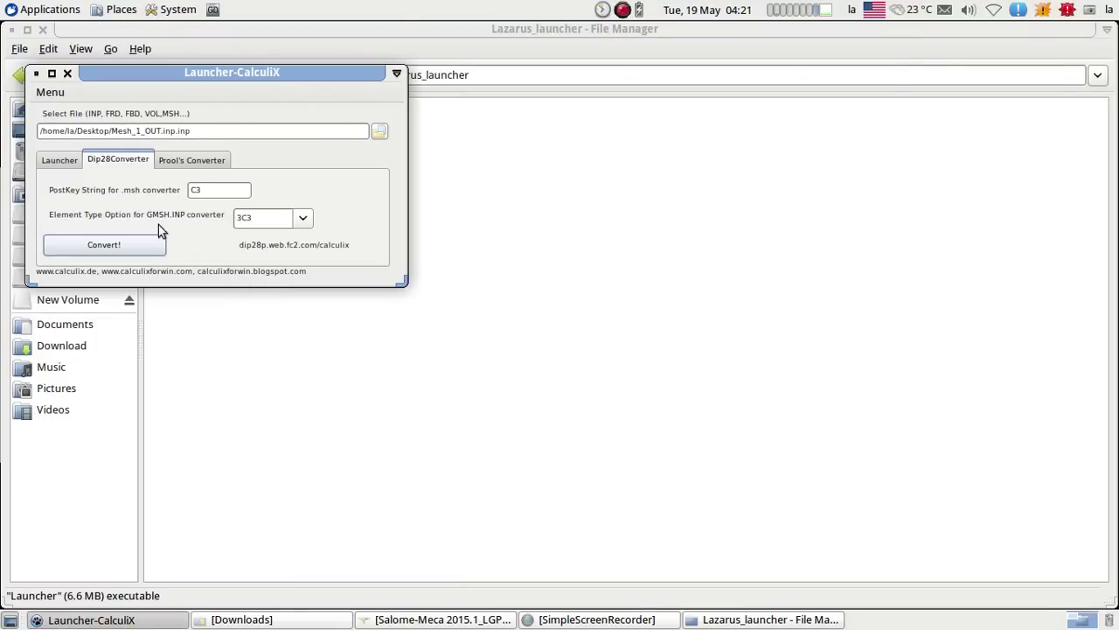
click(67, 164)
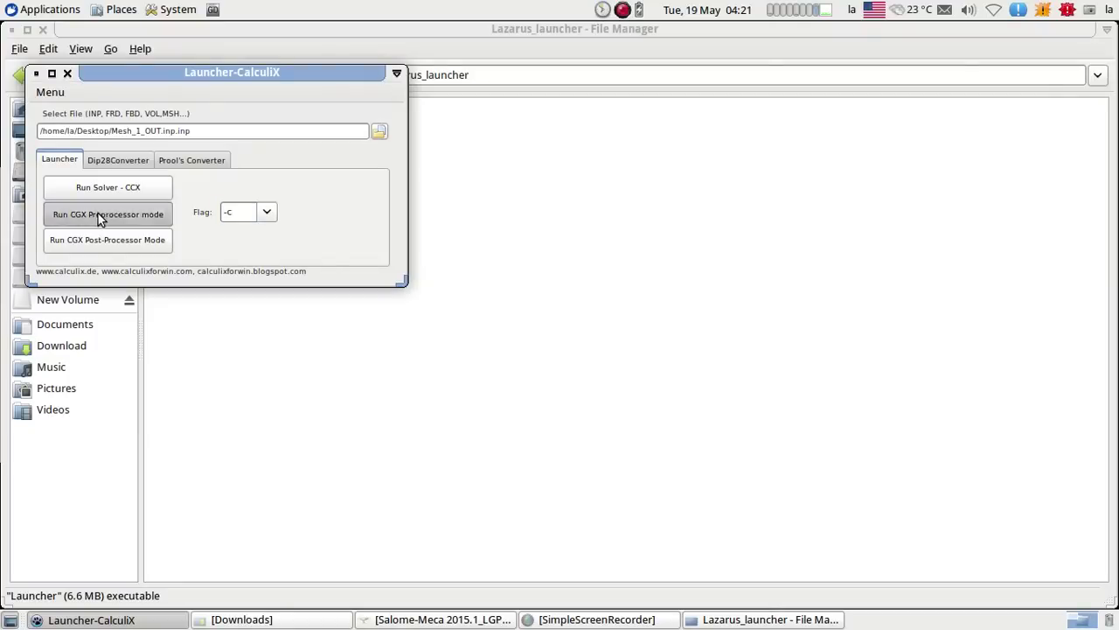
click(98, 214)
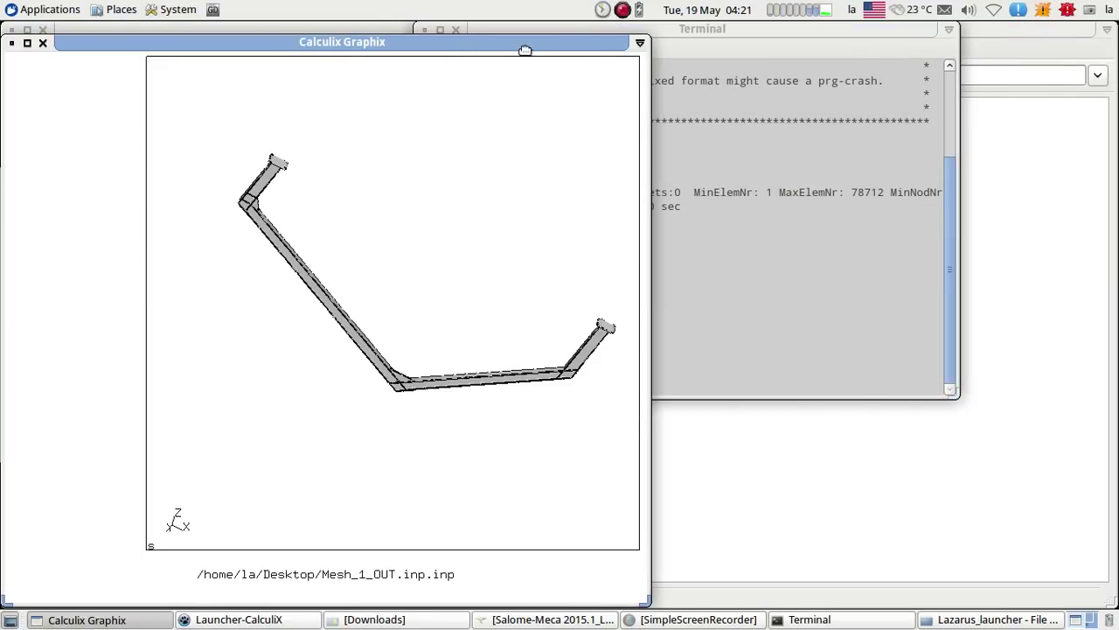
drag(525, 50, 410, 169)
click(709, 81)
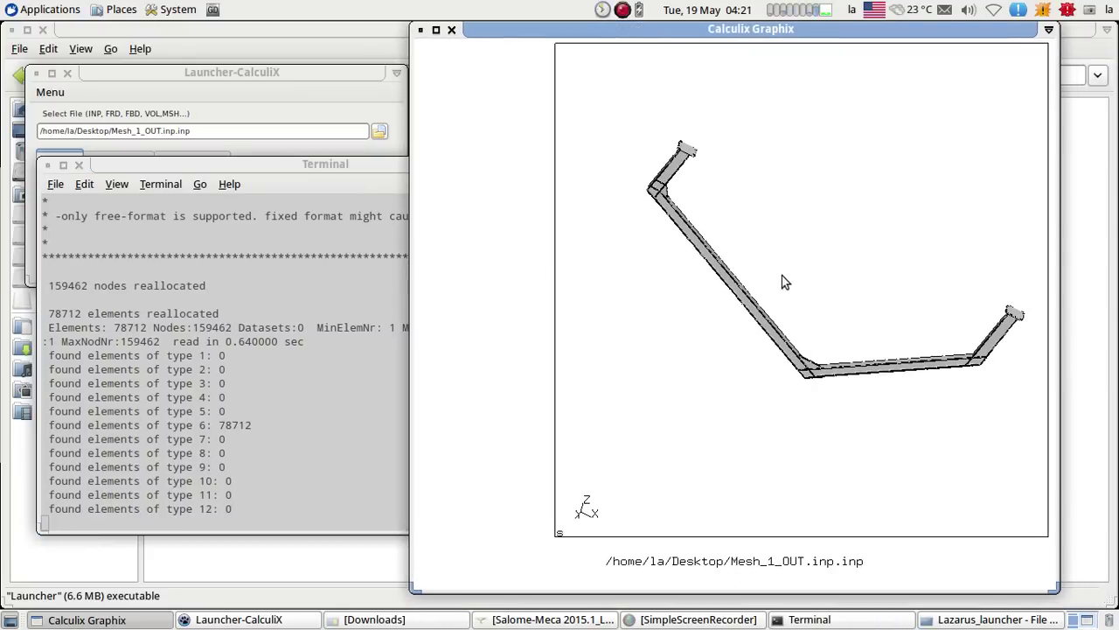
- Turn the frame model upright and list its sets with the command prnt se
drag(782, 275, 721, 274)
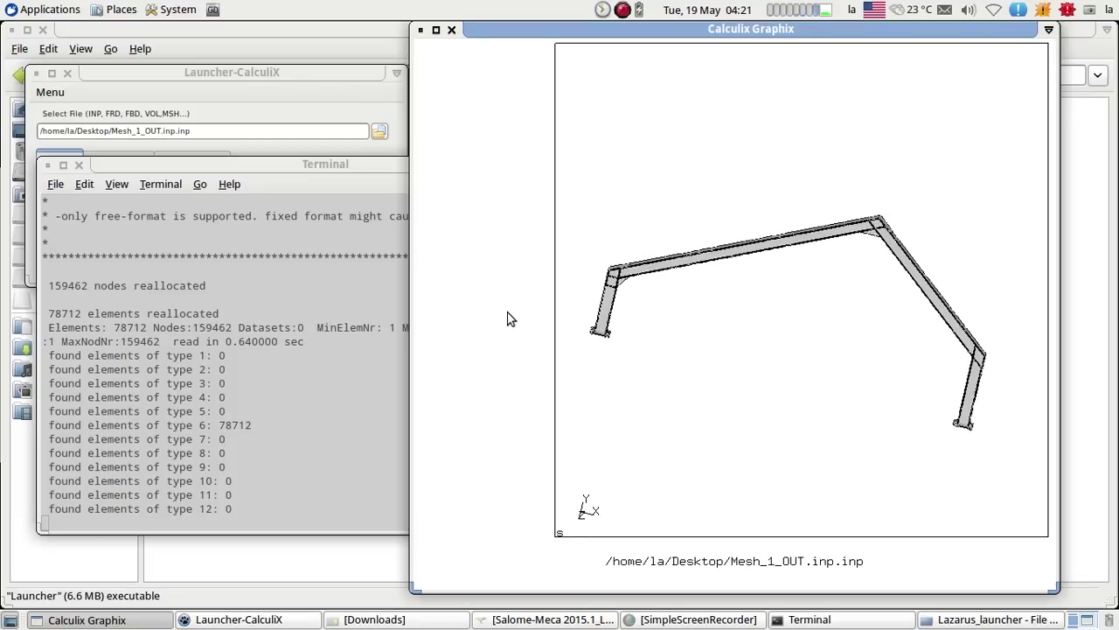
text(prnt se)
key(Return)
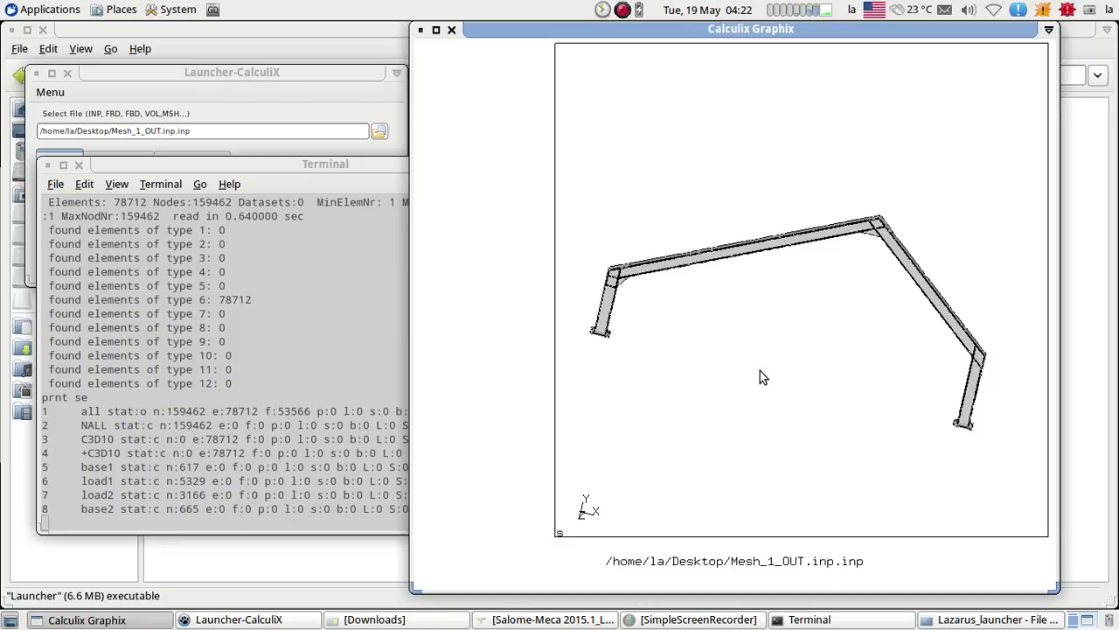
- Plot the load1 node set in magenta and add the load2 node set in yellow, using plus n commands
text(plus n load1 m)
key(Return)
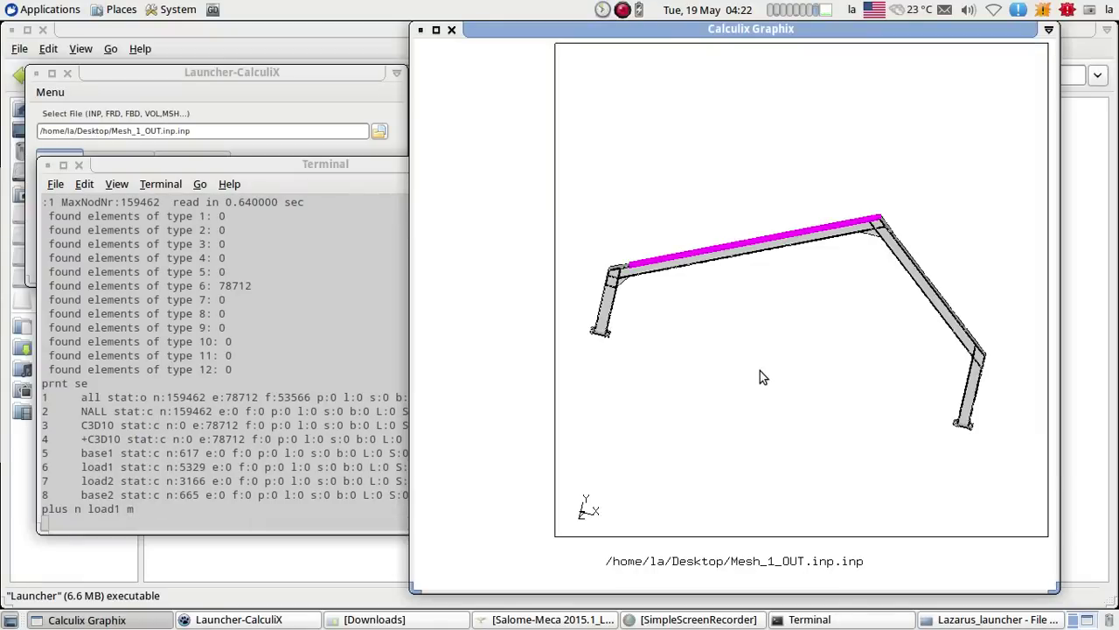
text(plus n load2 y)
key(Return)
- Add the base1 node set in black and the base2 node set in red to the plot, using plus n commands
drag(760, 376, 848, 144)
drag(989, 392, 927, 386)
text(pl)
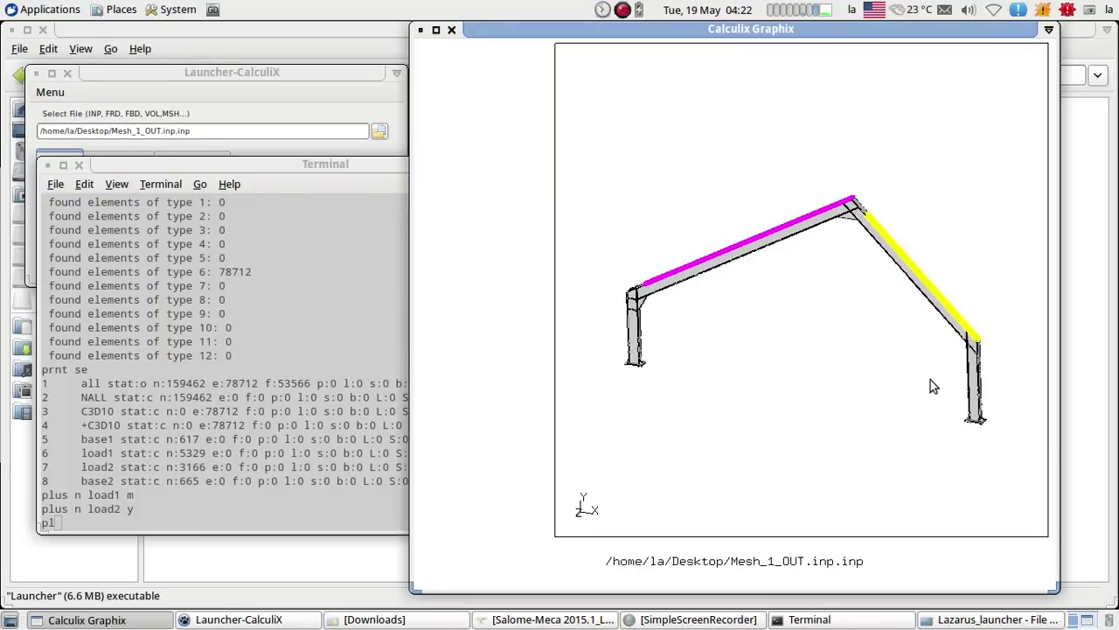
text(us n base1 k)
key(Return)
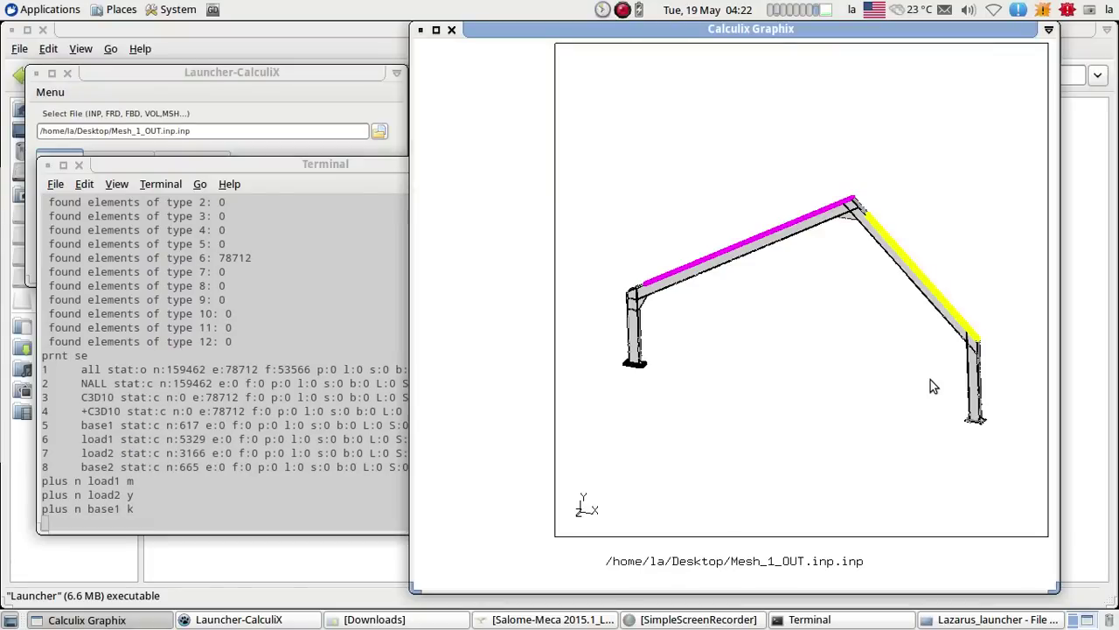
text(plus n base2 r)
key(Return)
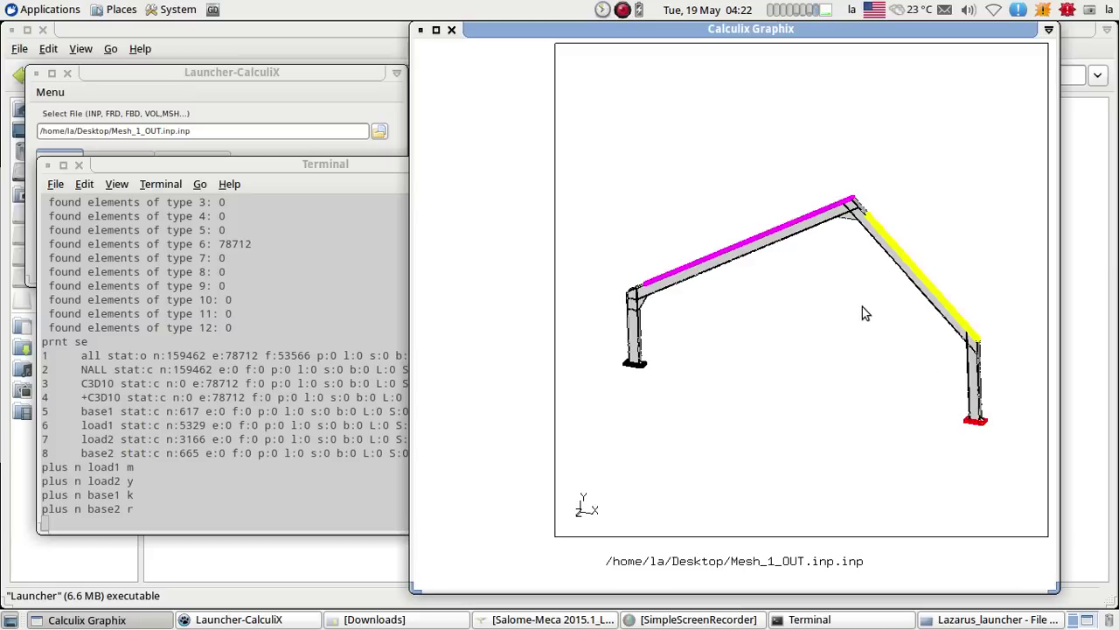
mouse_move(862, 313)
mouse_down()
mouse_move(877, 309)
mouse_move(902, 219)
mouse_move(874, 325)
mouse_up()
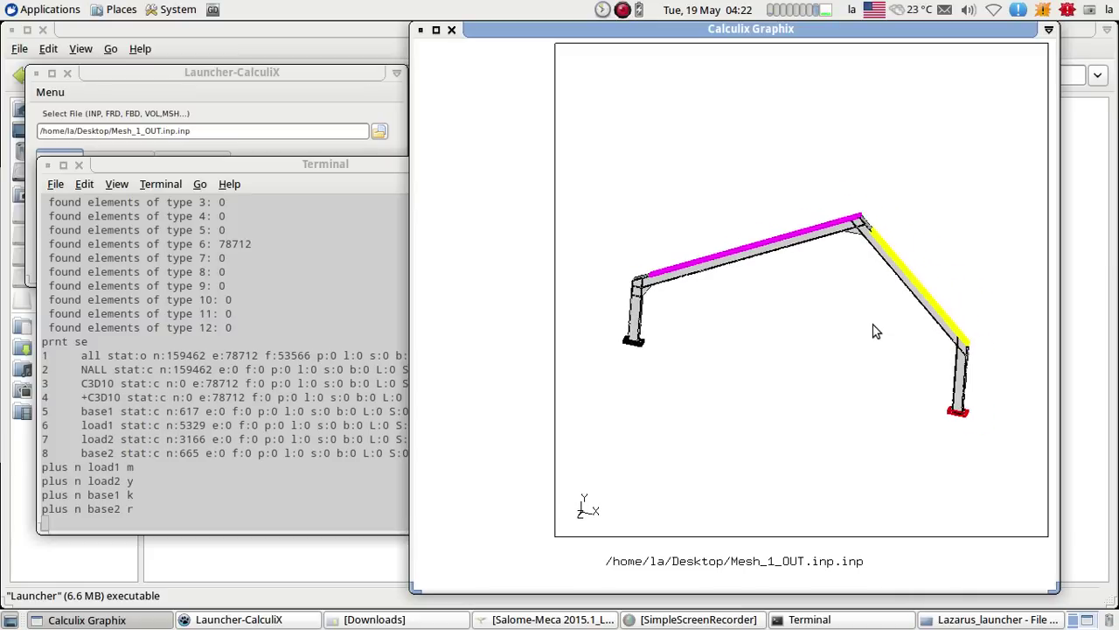
scroll(875, 330, up, 2)
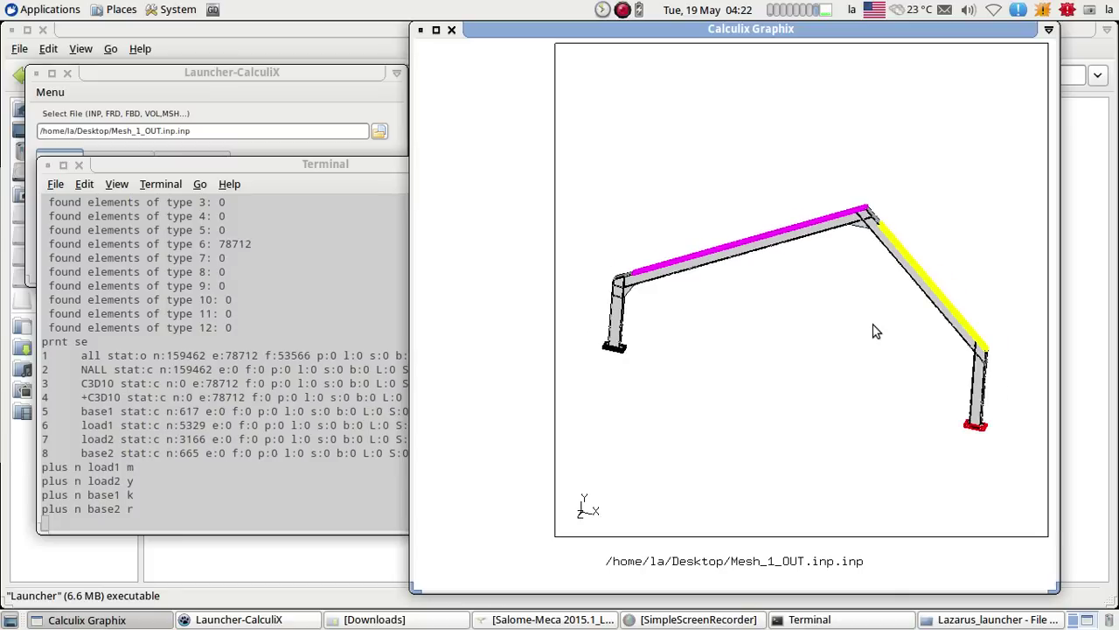
scroll(875, 331, up, 1)
click(622, 10)
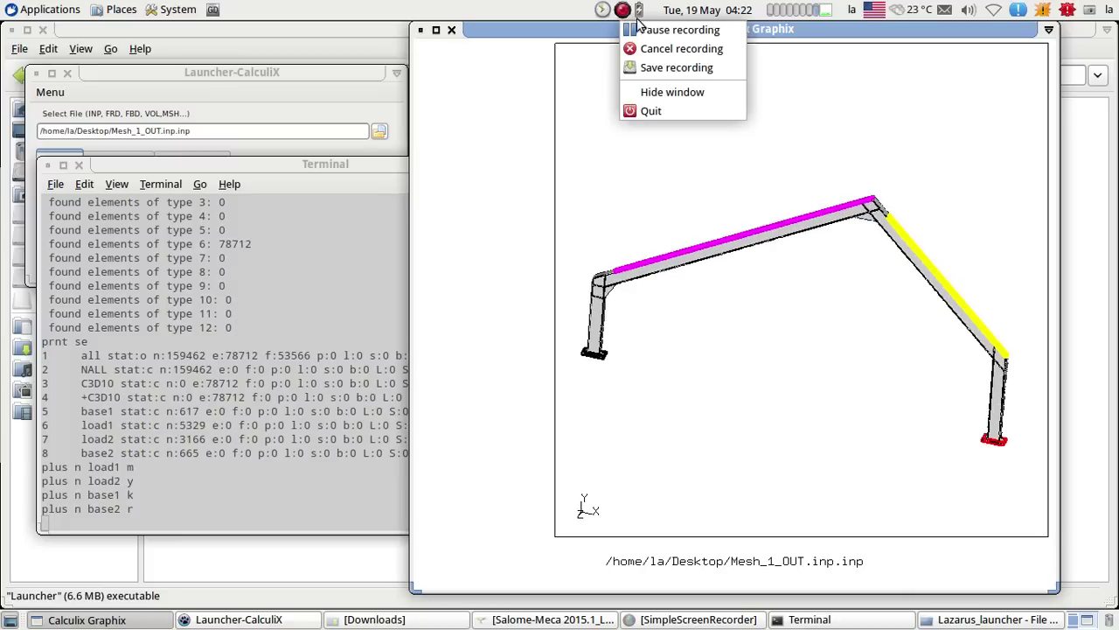
click(651, 32)
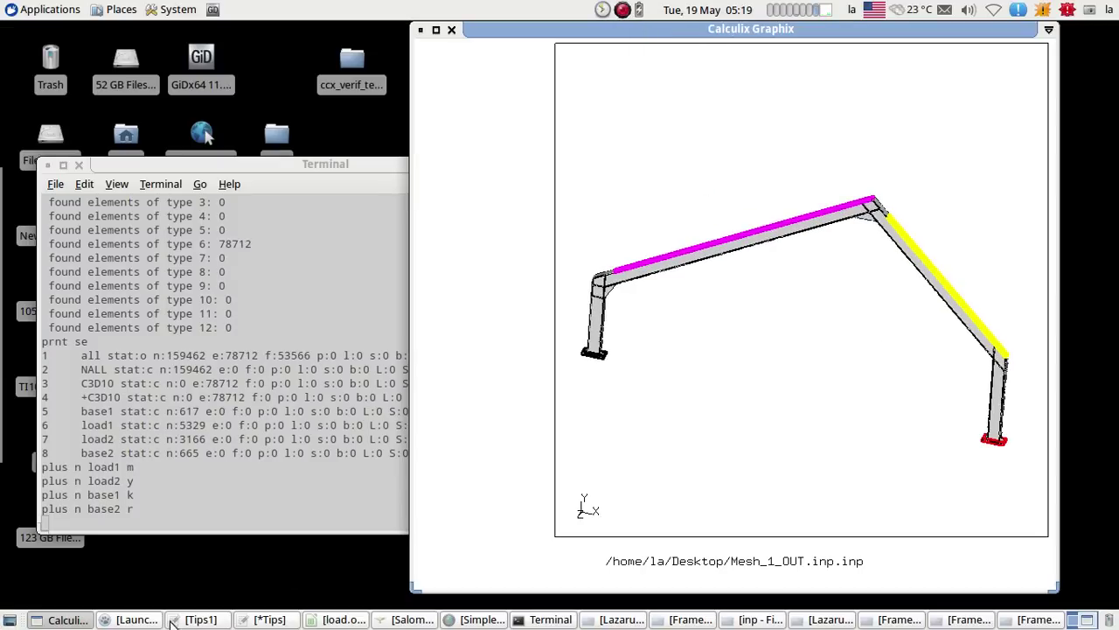
- Switch to the Tips1 text document and examine its main steps for Salome and CalculiX
click(196, 619)
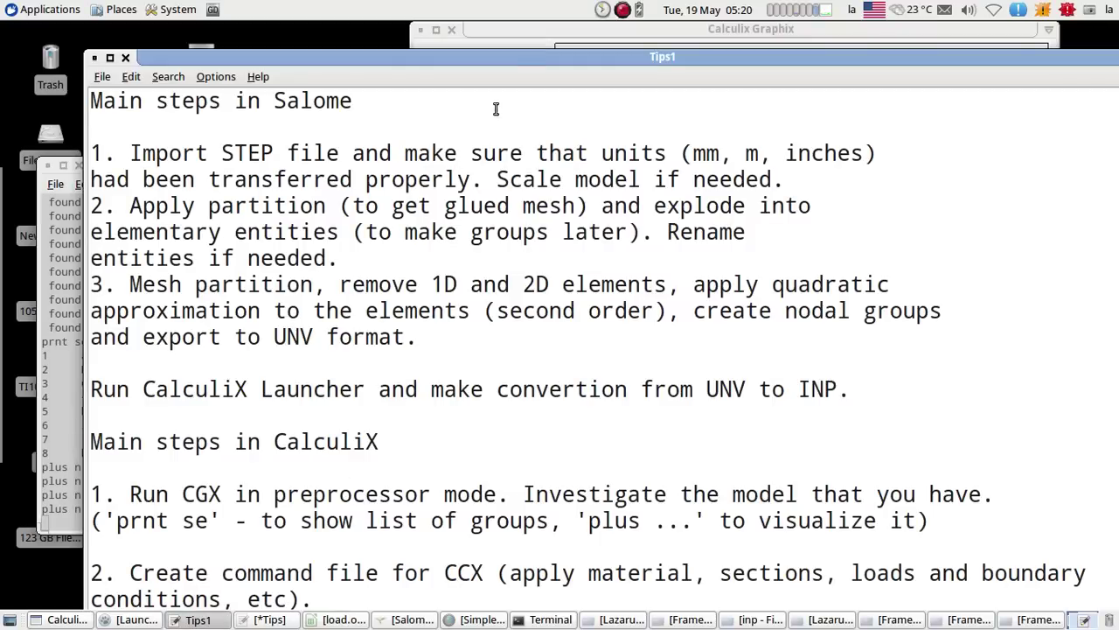
drag(491, 61, 536, 80)
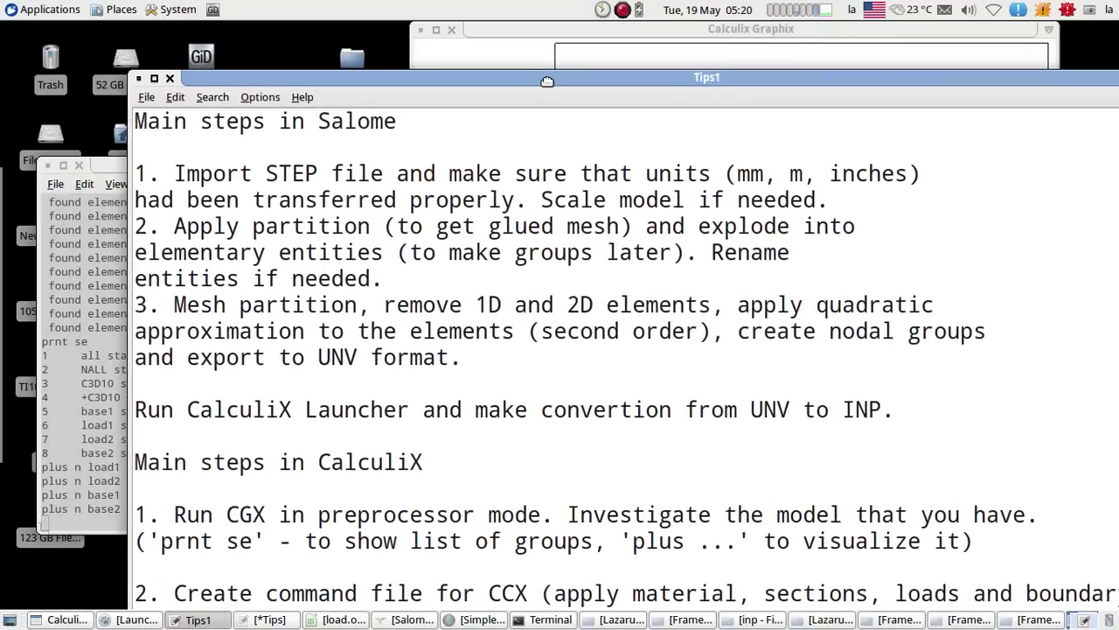